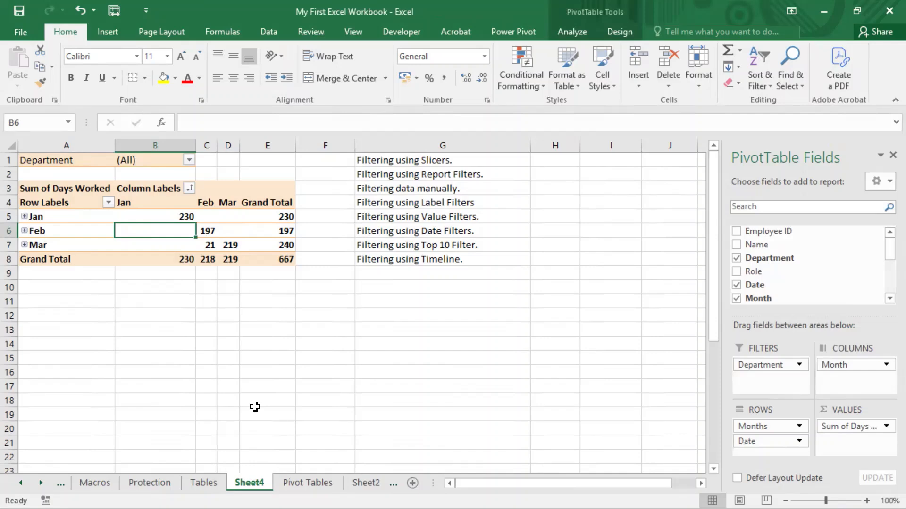
- Clear the list of filtering methods from cells G1:G8
left_click_drag(465, 175, 464, 240)
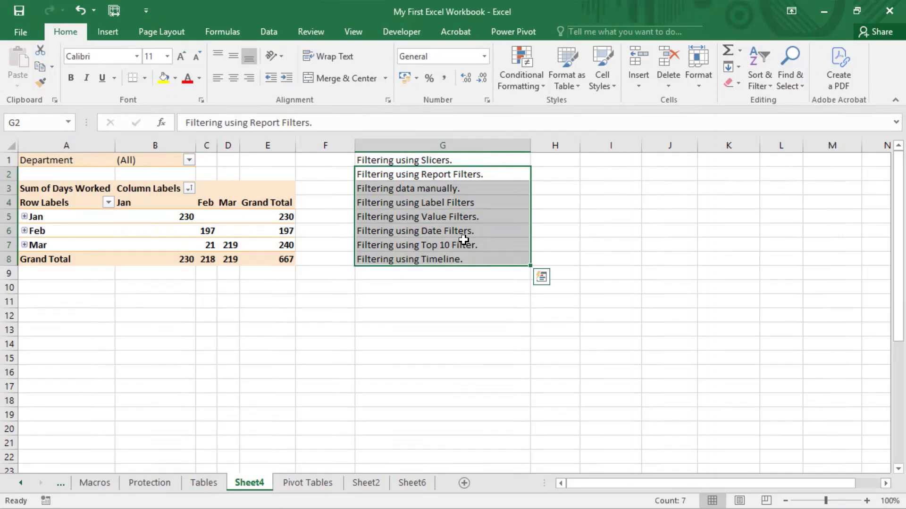
left_click(436, 160)
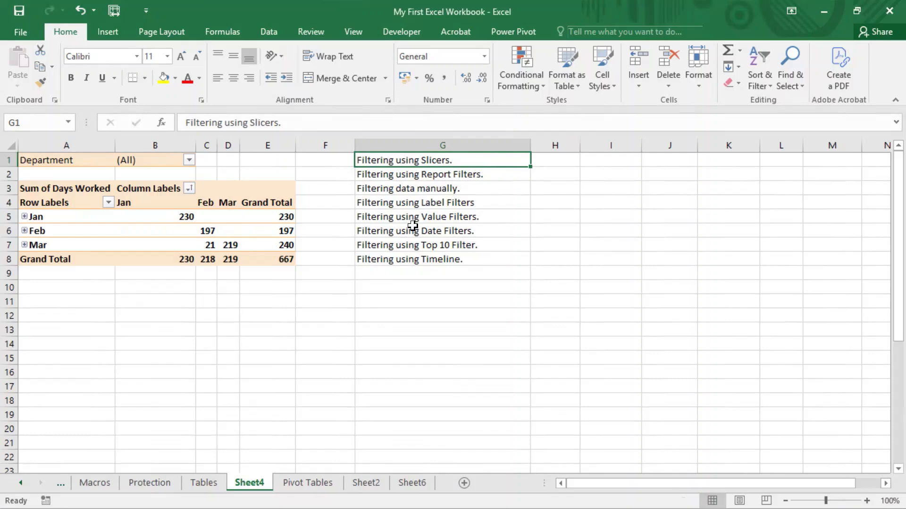
key("shift+Down")
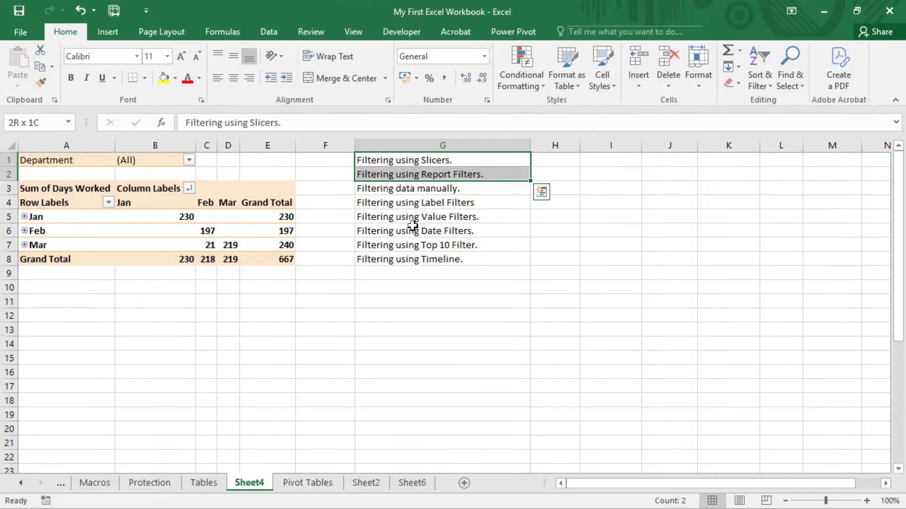
key("ctrl+shift+Down")
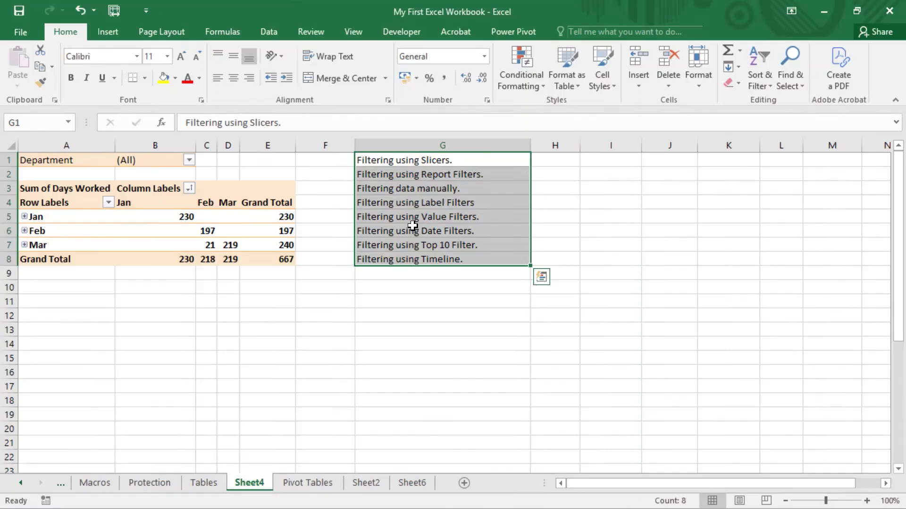
key("Delete")
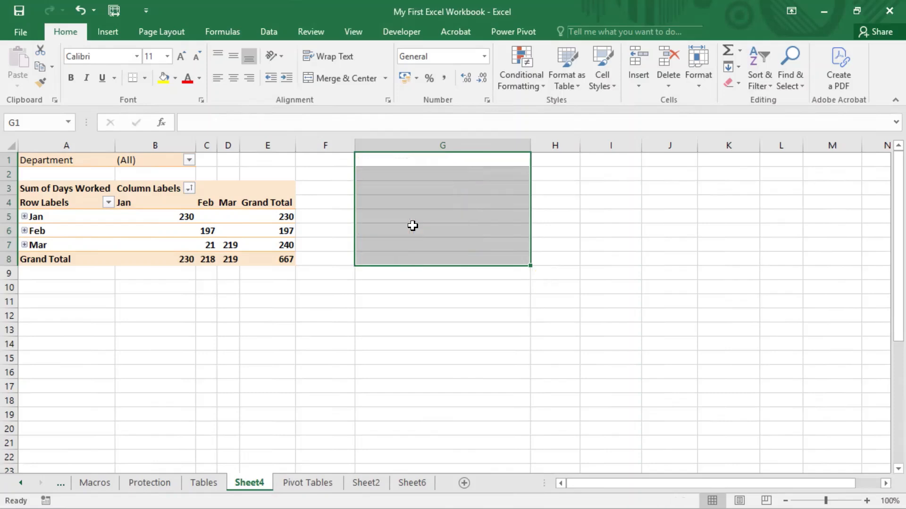
left_click(231, 295)
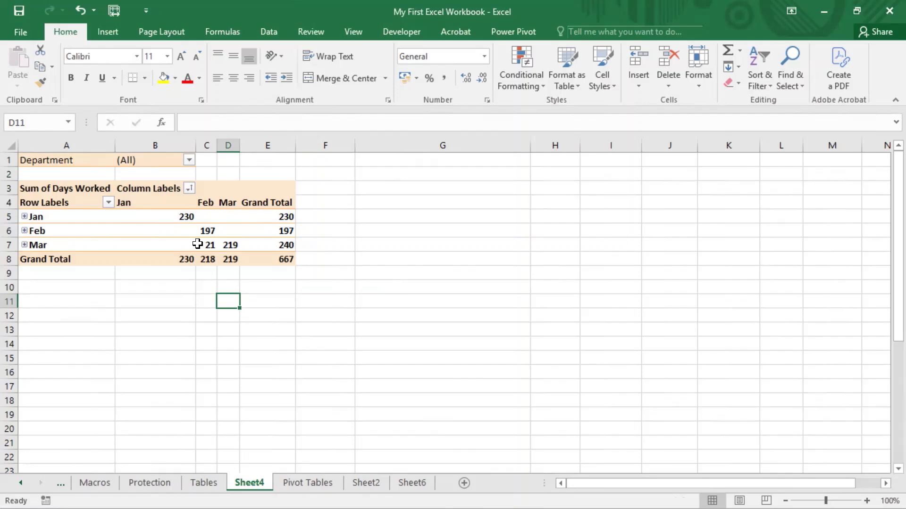
- Remove the Department field from the pivot table's report filter
left_click(175, 230)
left_click(144, 161)
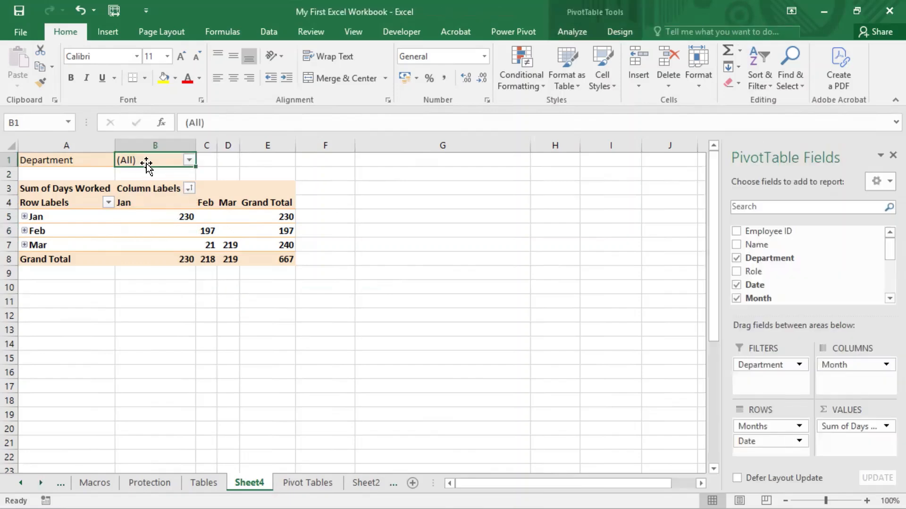
left_click_drag(759, 365, 637, 380)
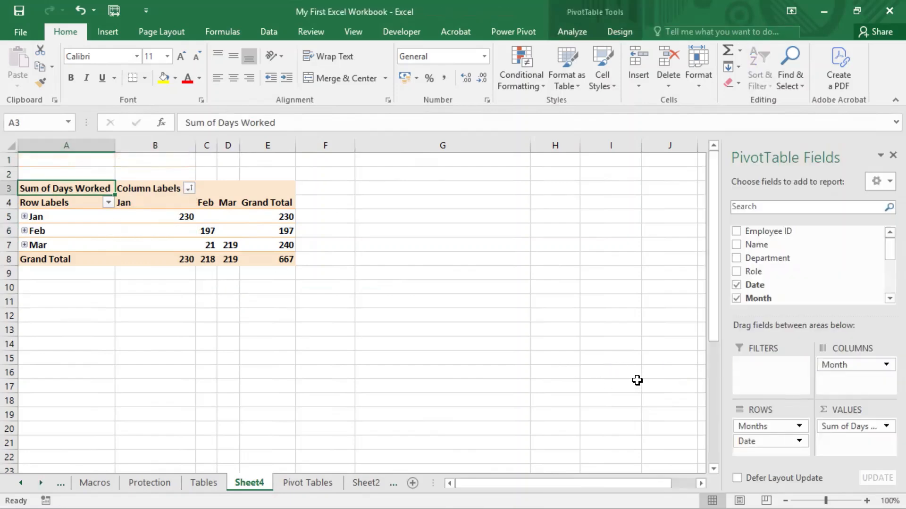
- Delete the empty row 1 above the pivot table
left_click(14, 160)
right_click(14, 160)
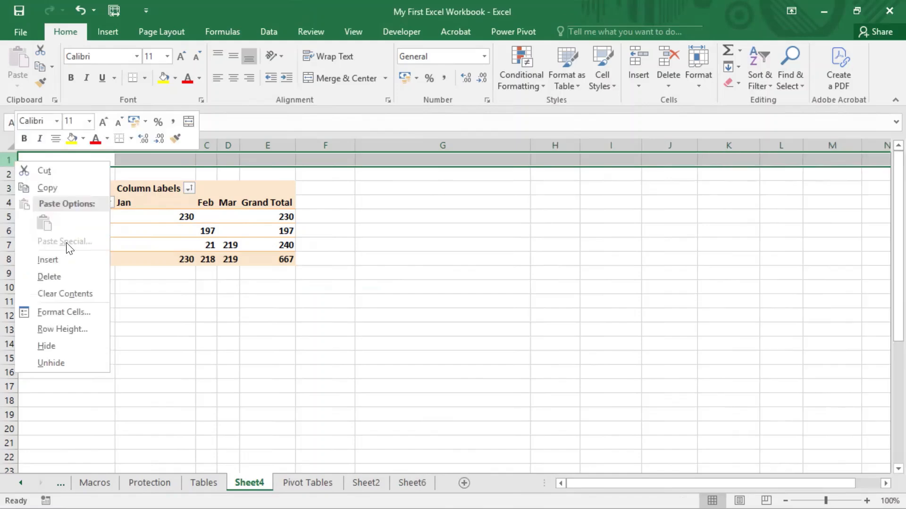
left_click(51, 277)
left_click(122, 286)
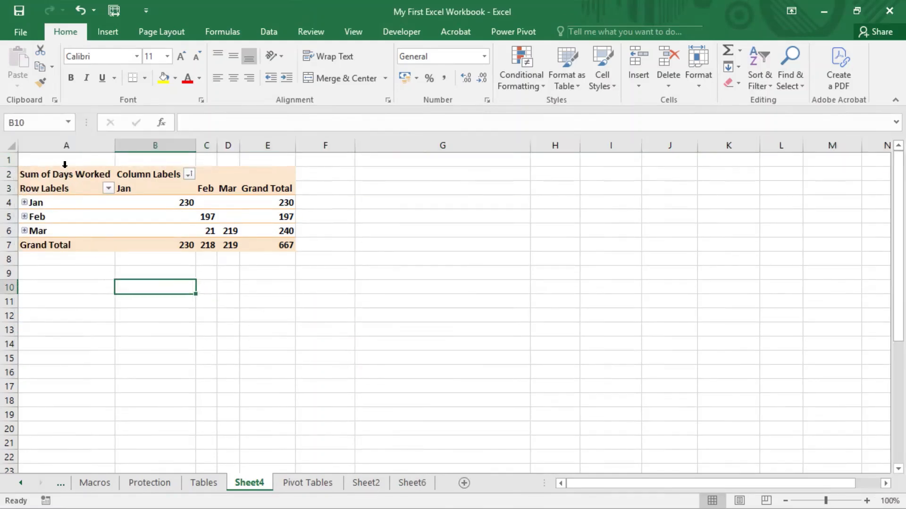
- Replace the Months and Date fields in the pivot table's rows with the Name field
left_click(50, 211)
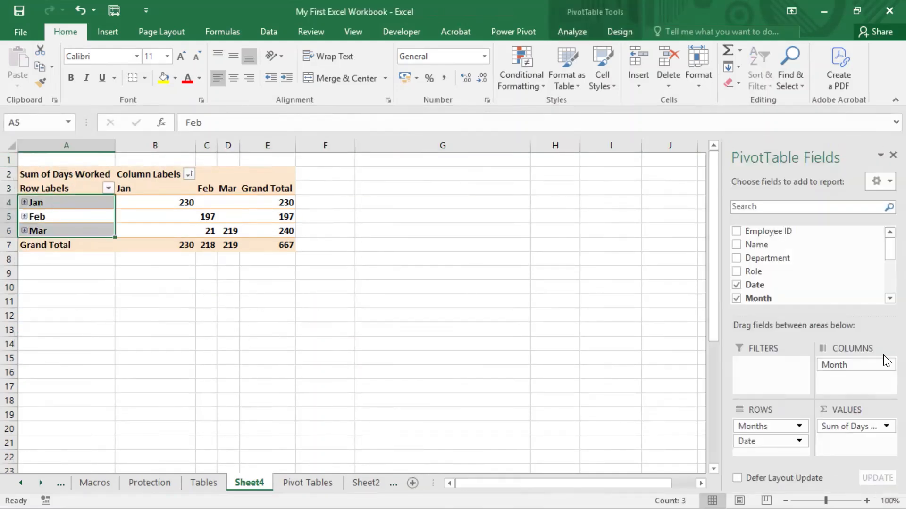
left_click_drag(757, 426, 719, 360)
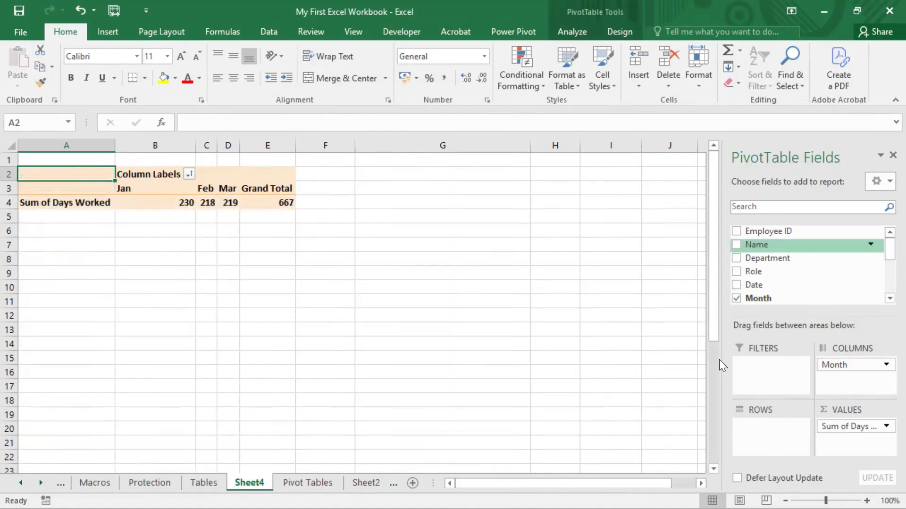
left_click_drag(757, 244, 768, 444)
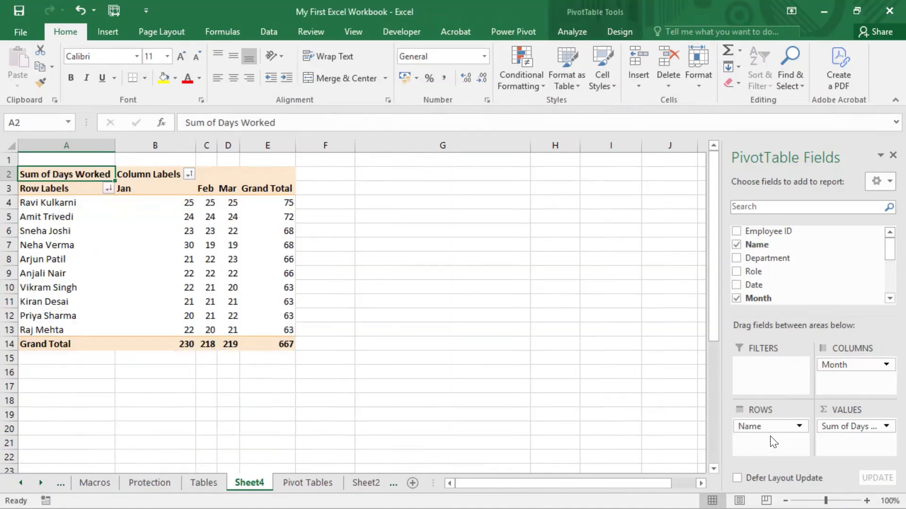
left_click(334, 423)
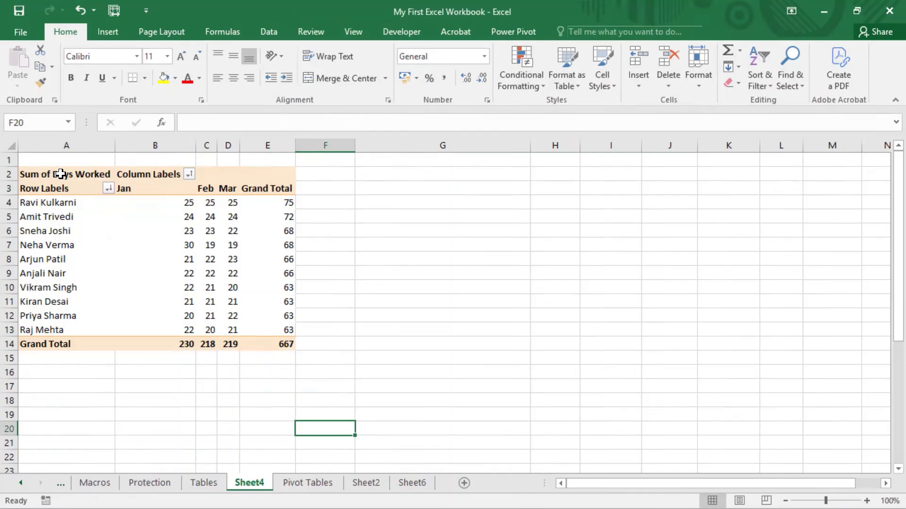
left_click_drag(60, 174, 281, 343)
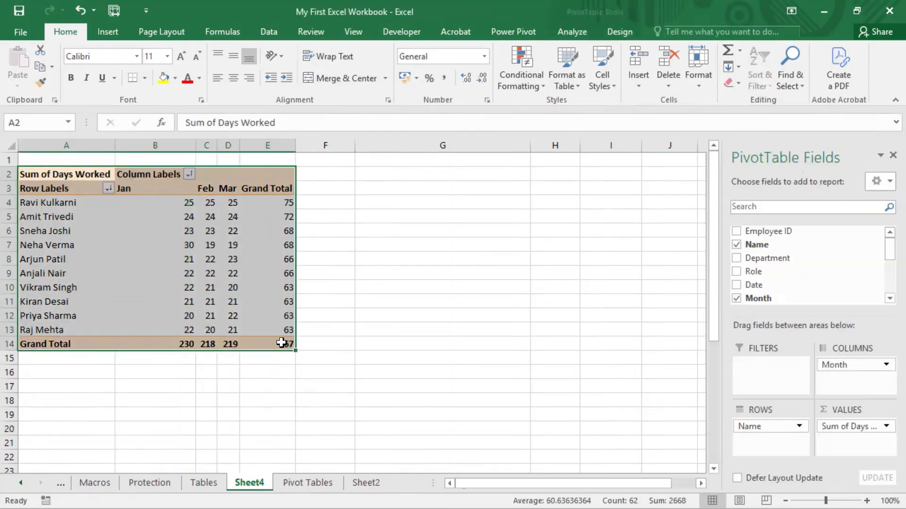
left_click(413, 400)
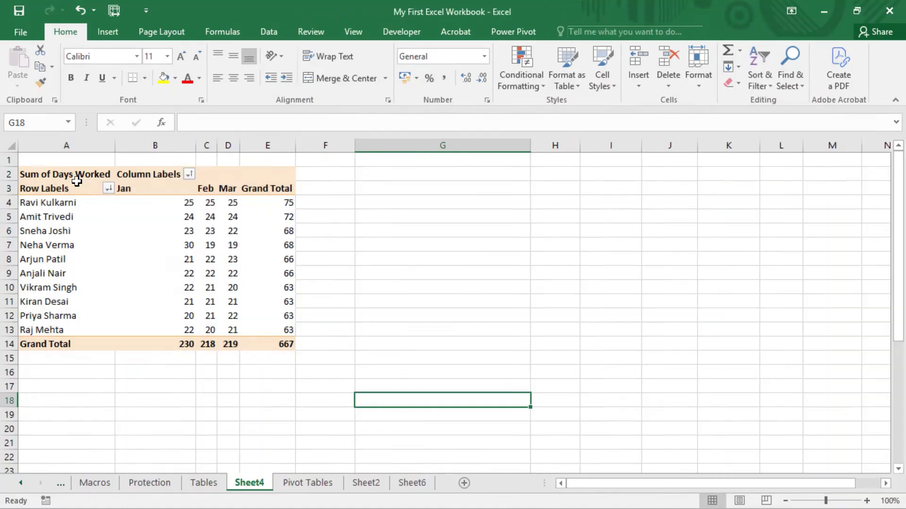
left_click(69, 178)
left_click(414, 217)
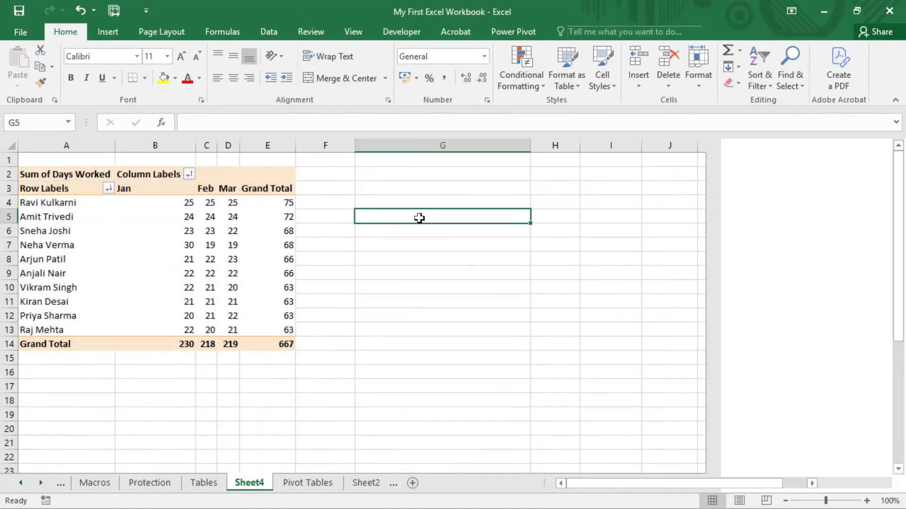
left_click(70, 174)
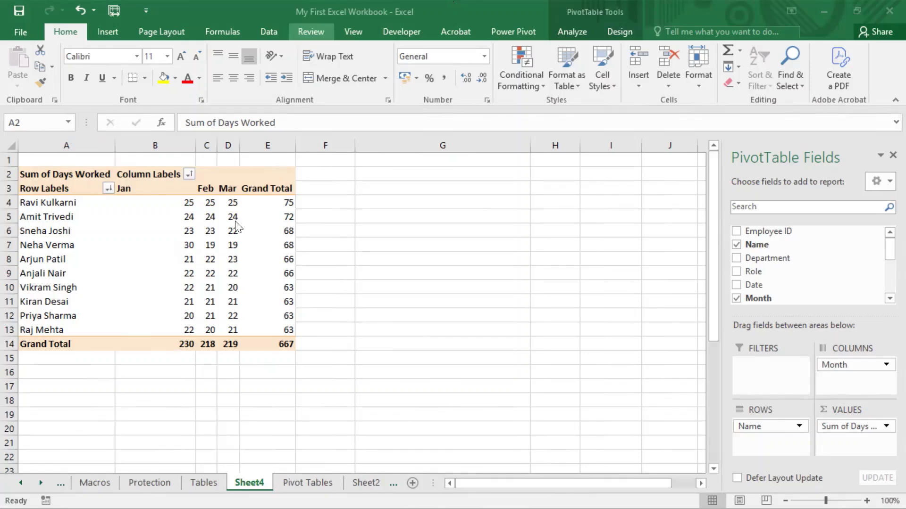
- Select cell B5 in the pivot table and switch to the On-Screen Keyboard
left_click(145, 219)
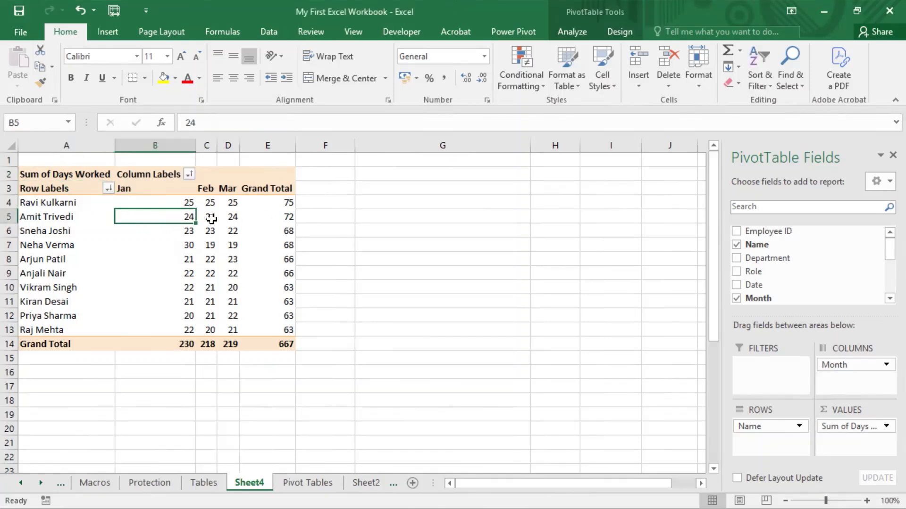
left_click(105, 31)
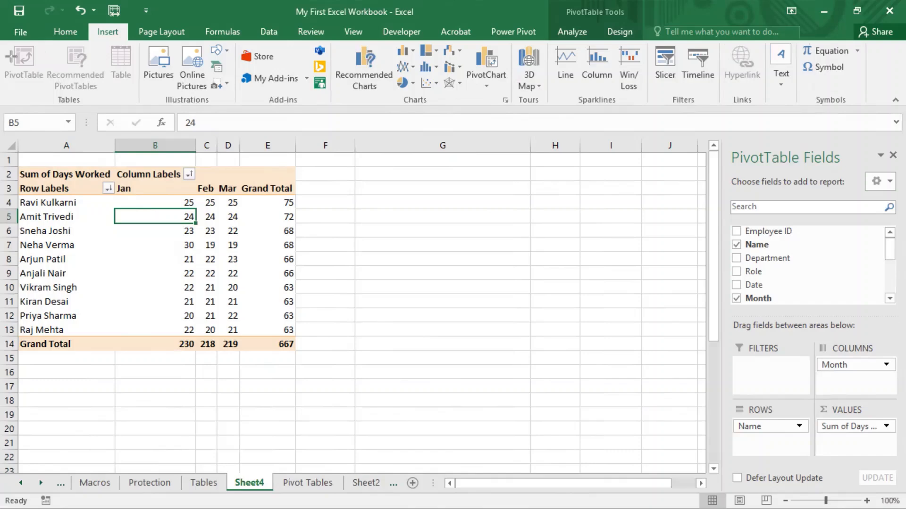
left_click_drag(91, 26, 125, 38)
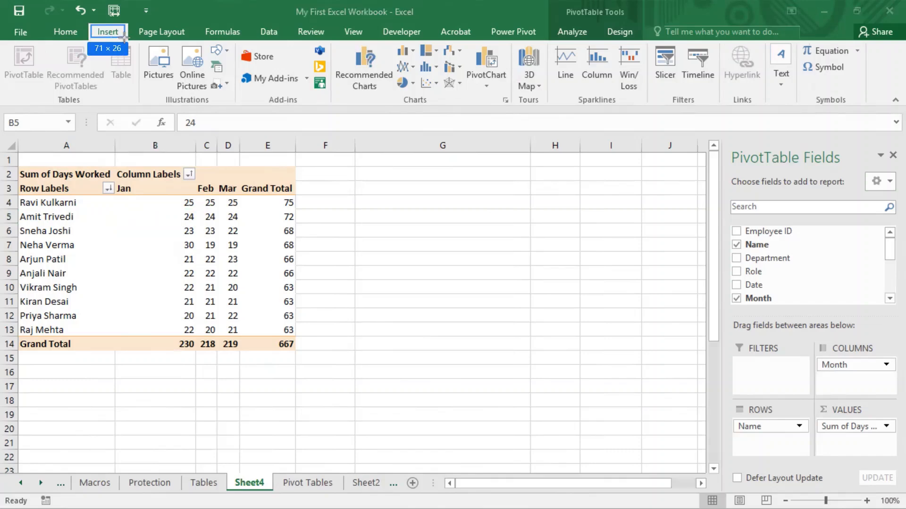
left_click_drag(2, 43, 901, 104)
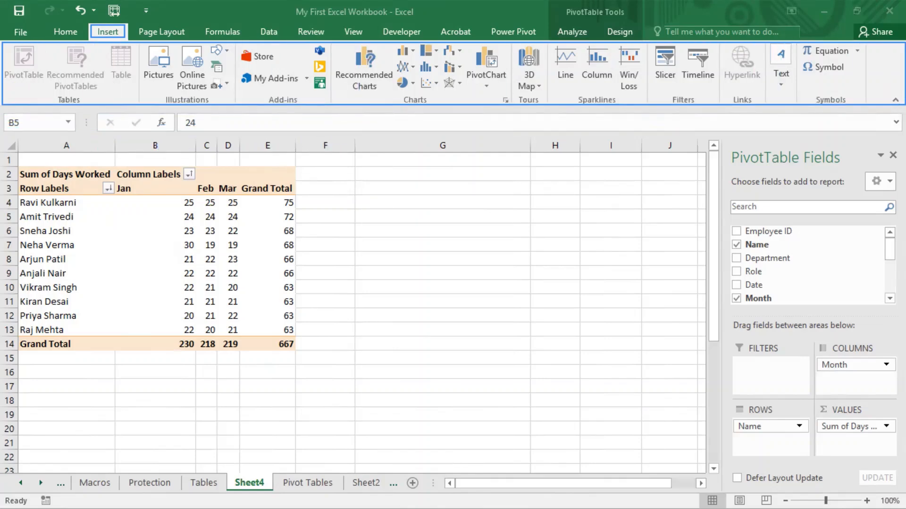
key("super")
mouse_move(582, 492)
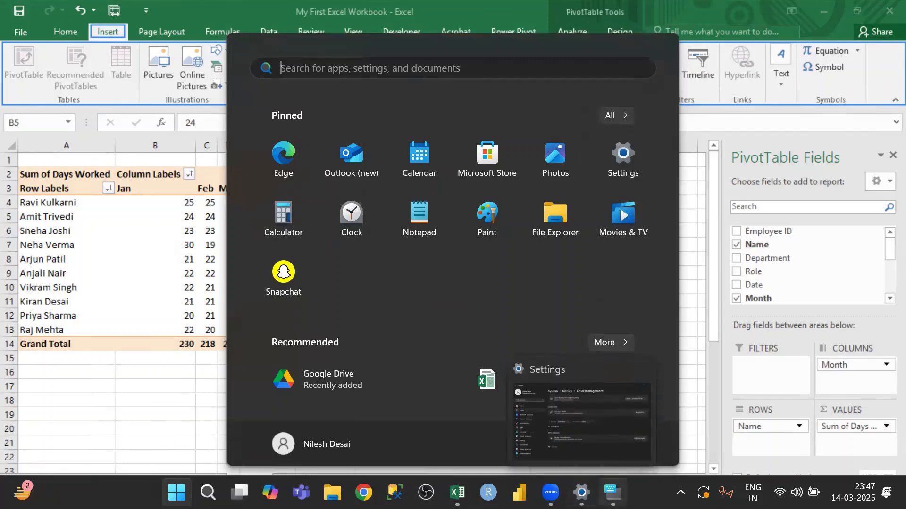
left_click(612, 492)
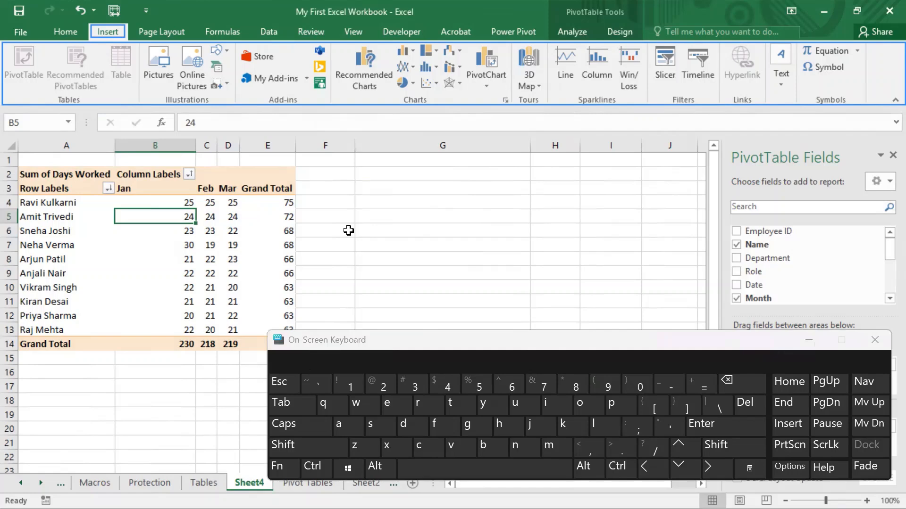
- Open the Insert Slicers dialog to review the available fields, and close it and the On-Screen Keyboard without adding a slicer
key("alt")
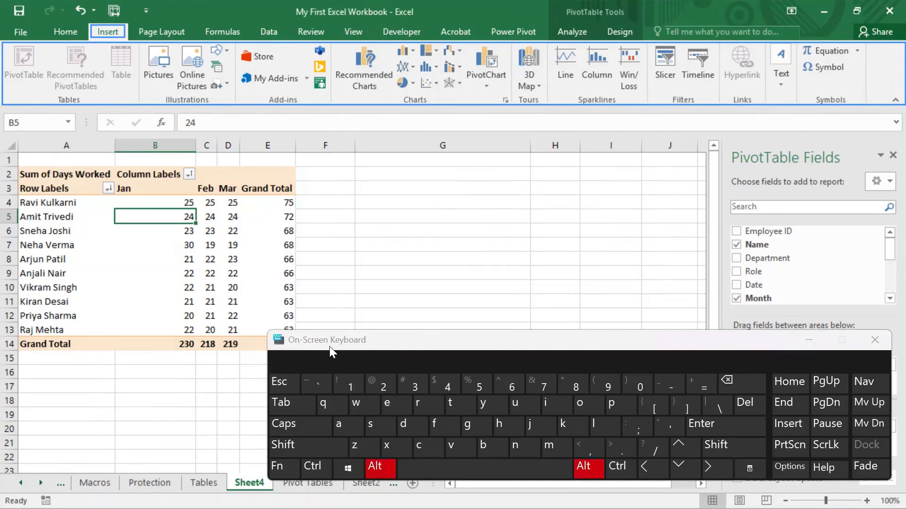
left_click(376, 469)
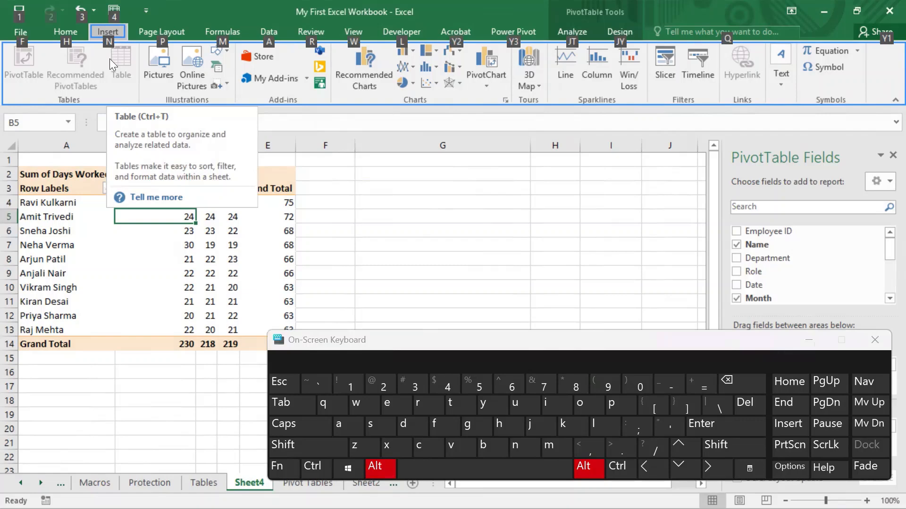
left_click(524, 448)
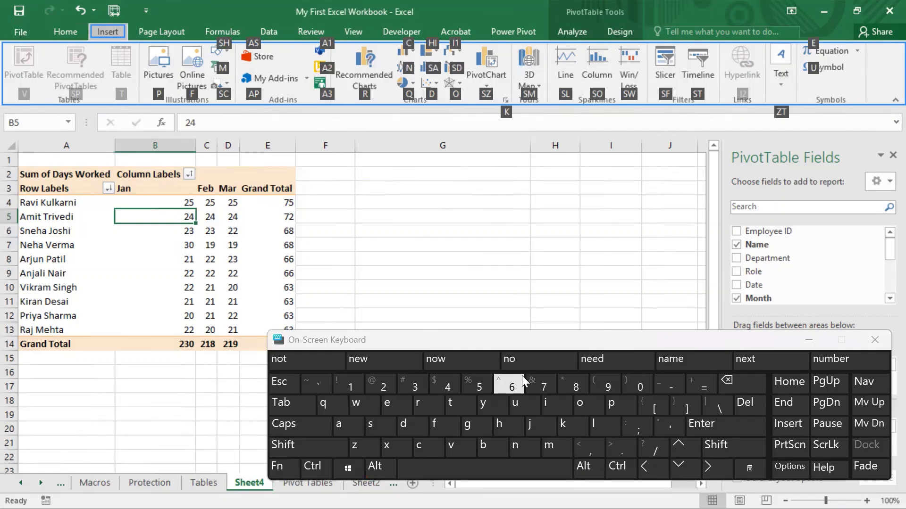
left_click(380, 427)
left_click(435, 427)
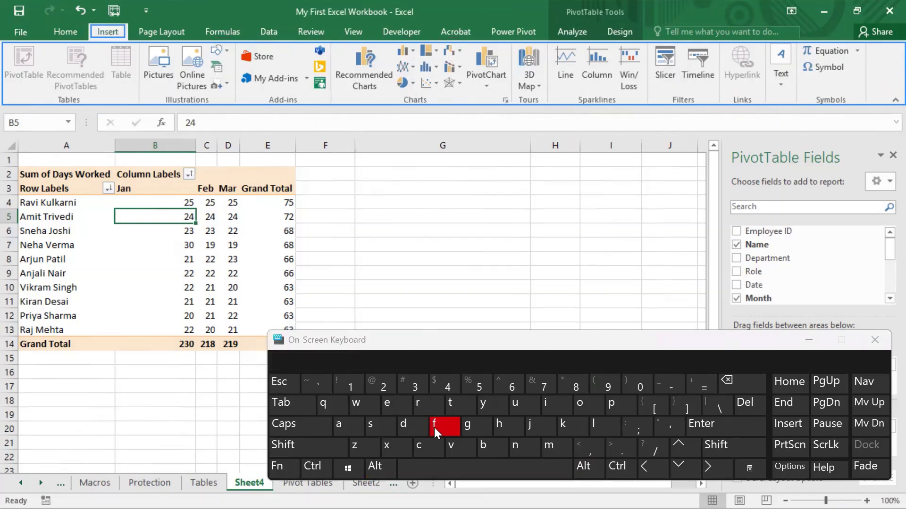
left_click_drag(330, 200, 364, 77)
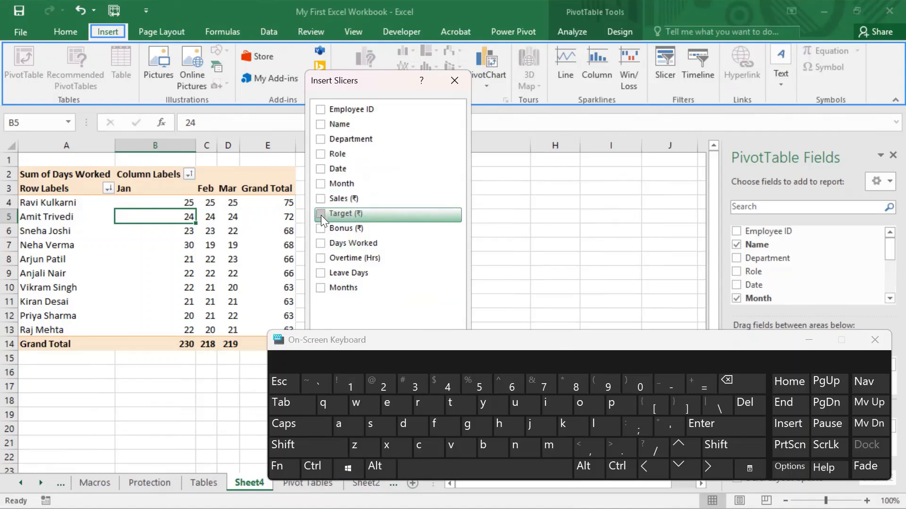
left_click(875, 340)
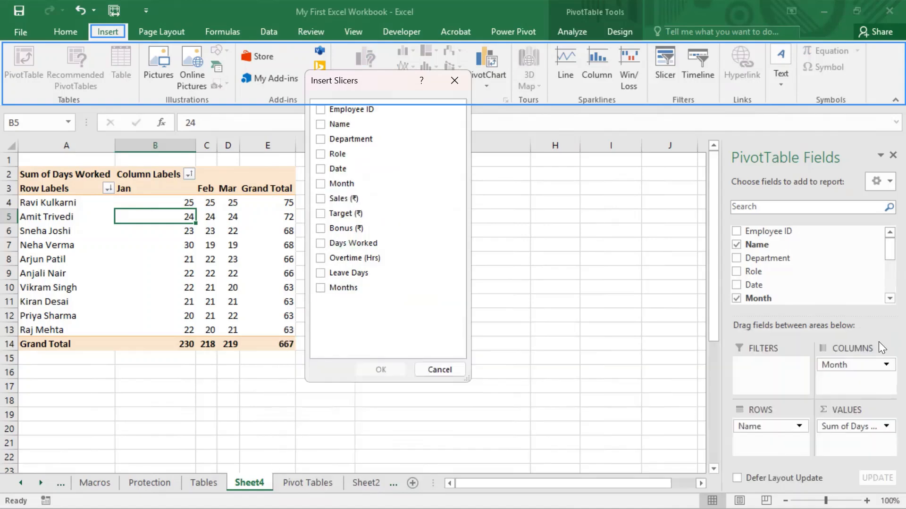
left_click(455, 80)
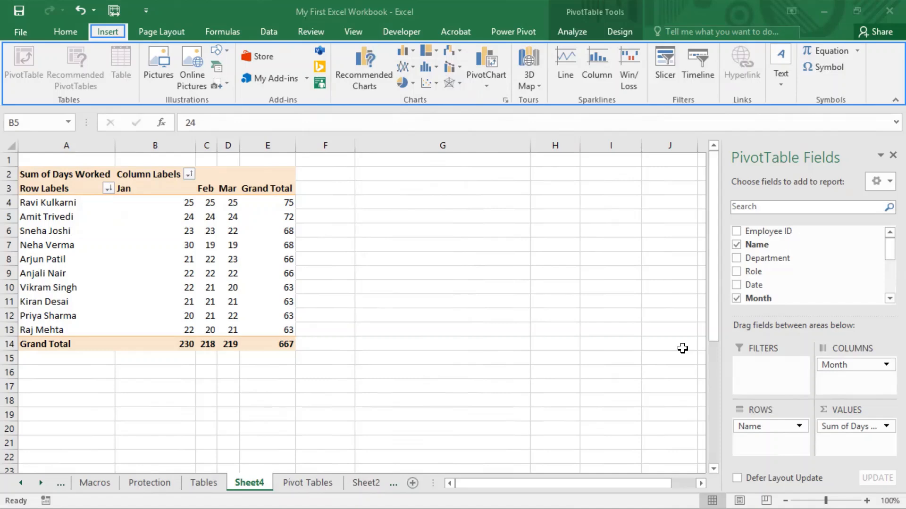
left_click(684, 99)
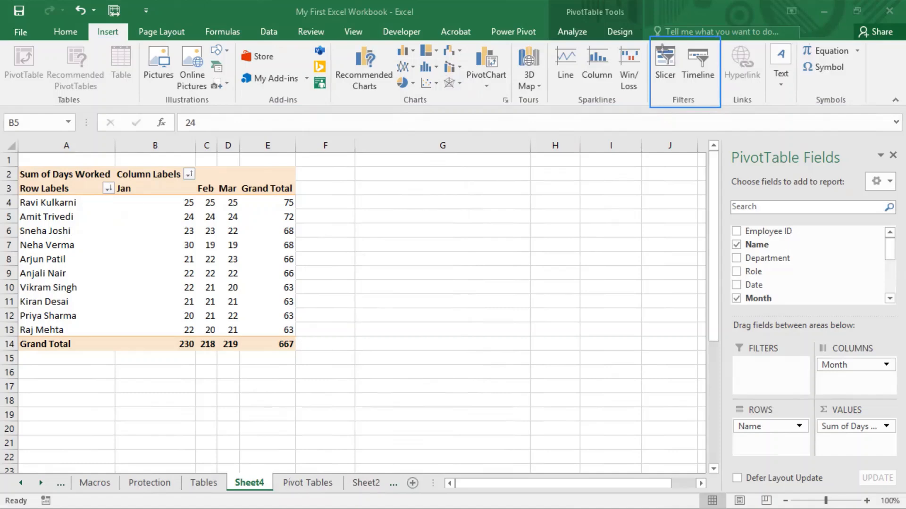
left_click_drag(652, 41, 672, 102)
left_click_drag(681, 103, 682, 104)
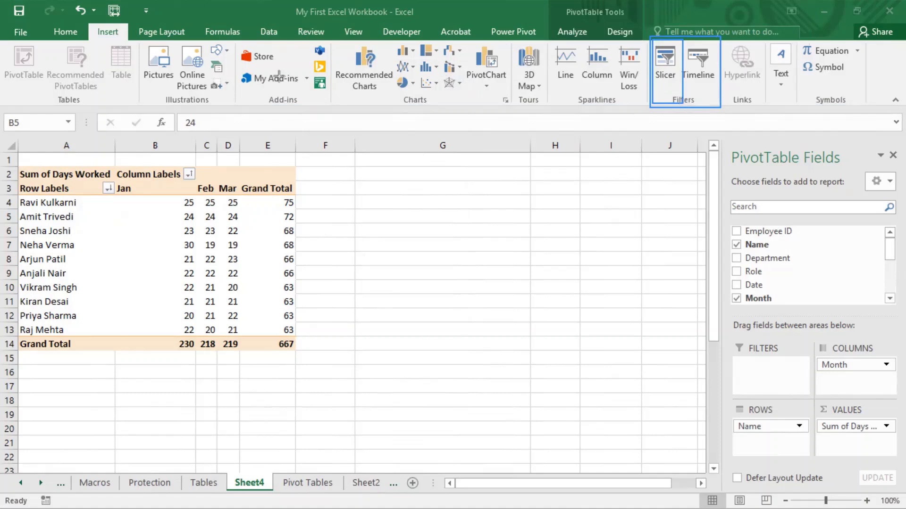
key("Escape")
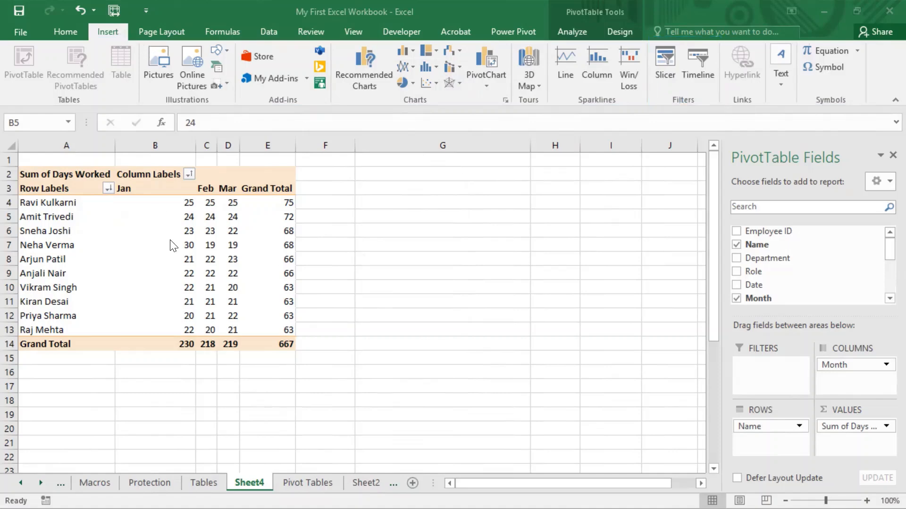
left_click(150, 235)
left_click(501, 215)
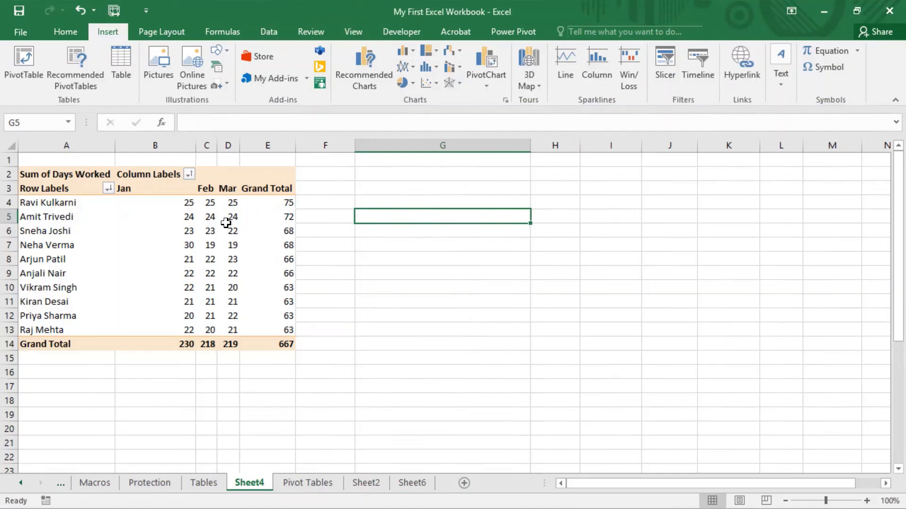
key("Down")
key("Down")
key("Down")
key("Down")
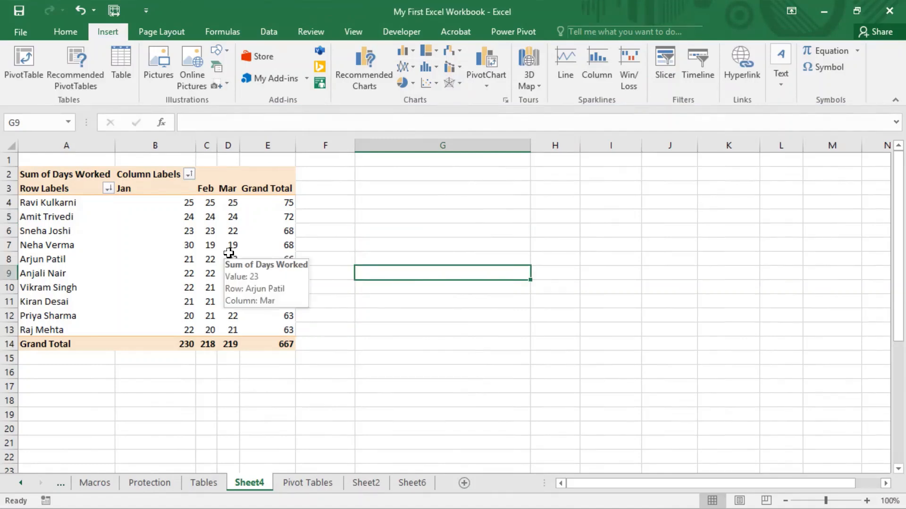
- Select cell D8 in the pivot table and open the Insert Slicers dialog from its PivotTable tools
left_click(229, 255)
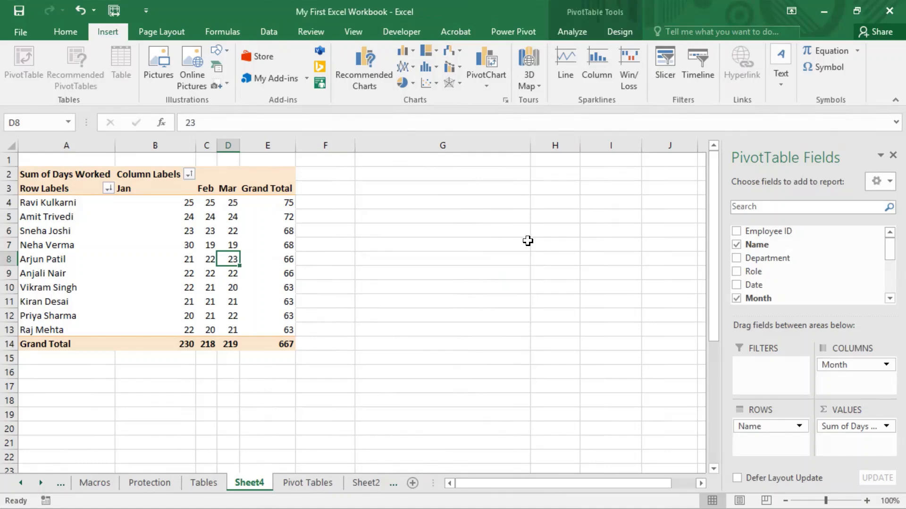
left_click_drag(553, 22, 635, 40)
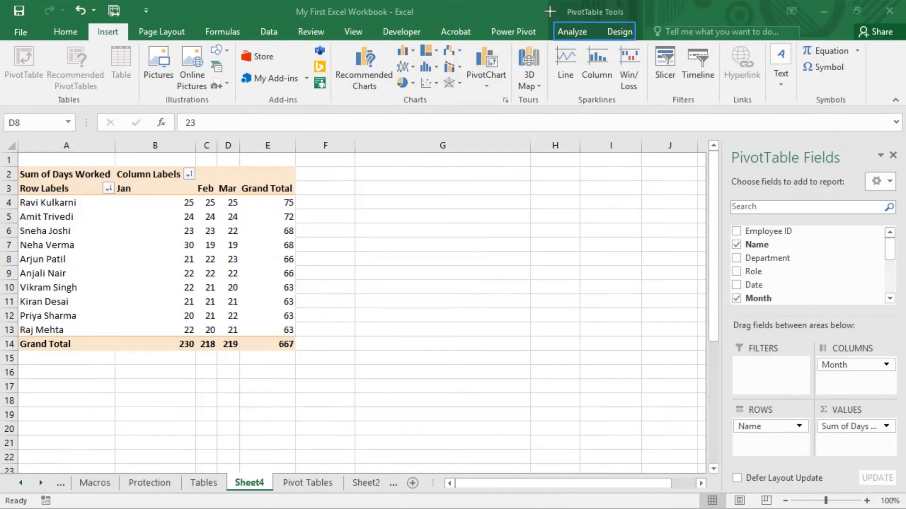
left_click_drag(552, 1, 631, 22)
left_click(585, 29)
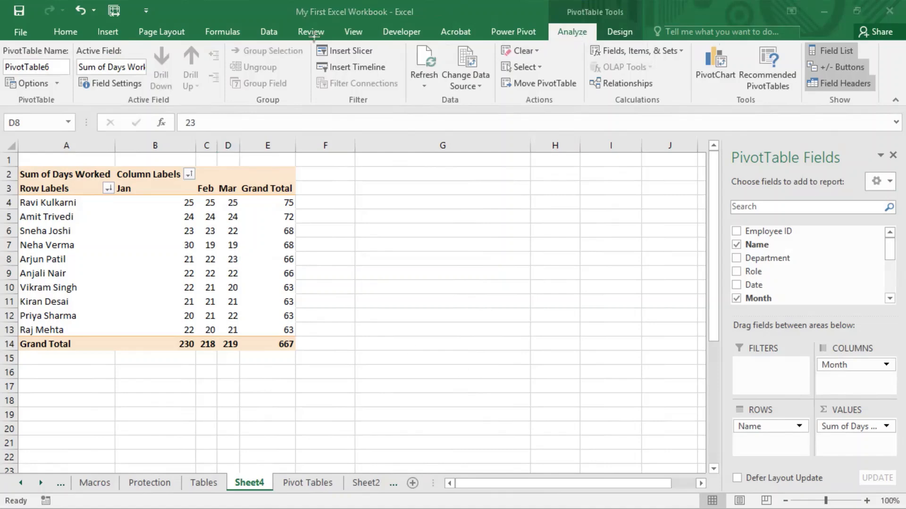
key("Print")
left_click_drag(311, 37, 412, 106)
left_click_drag(311, 37, 408, 59)
left_click(352, 48)
left_click(350, 49)
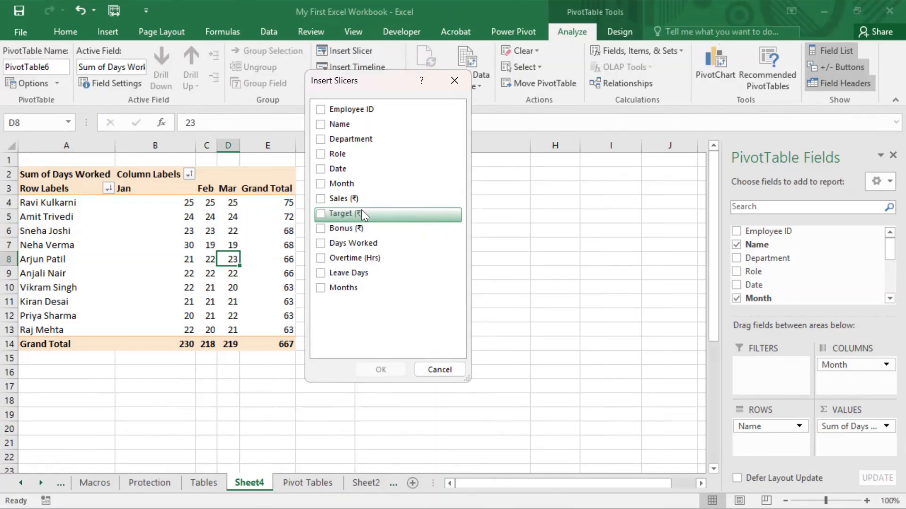
- Insert a slicer for the Department field only and move it up beside the pivot table, over columns F and G
left_click(320, 140)
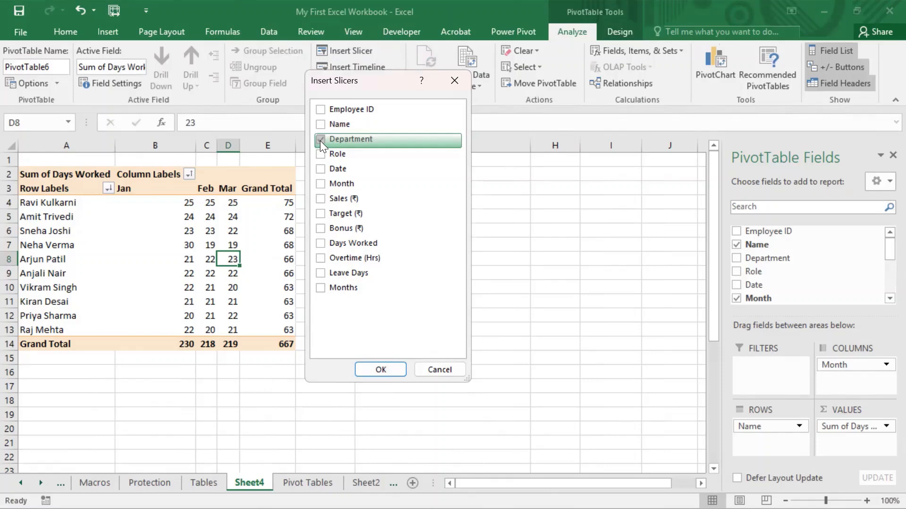
left_click(322, 184)
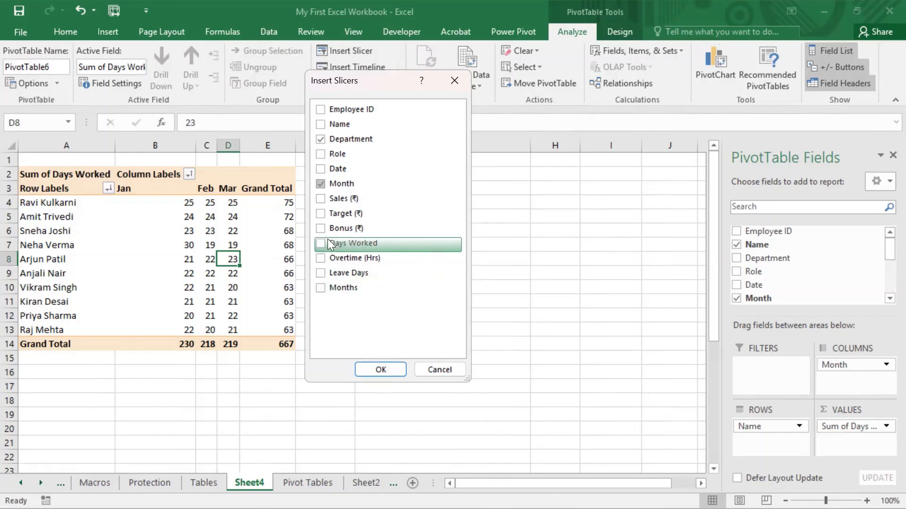
left_click(321, 183)
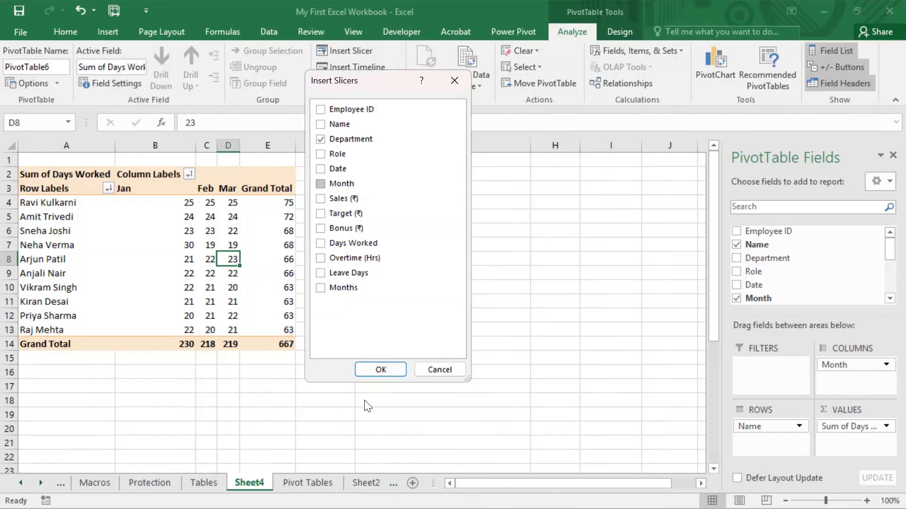
left_click(380, 370)
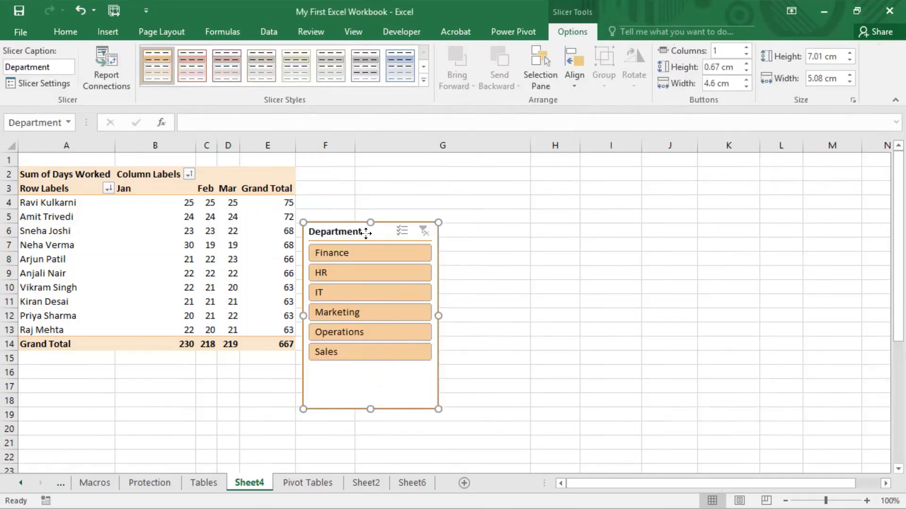
left_click_drag(368, 232, 395, 165)
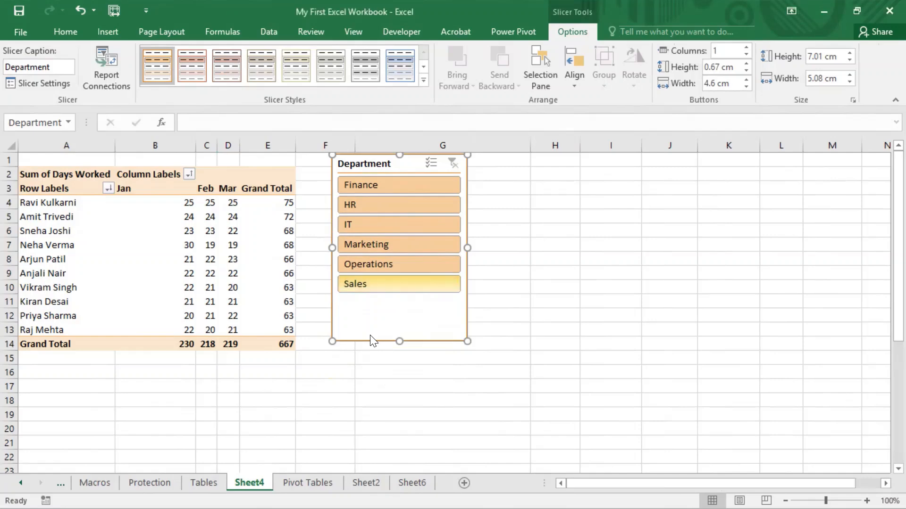
- Filter the pivot table by individual departments in turn with the Department slicer, including Sales, Operations, IT and Finance, and clear the filter
left_click(373, 284)
left_click(372, 264)
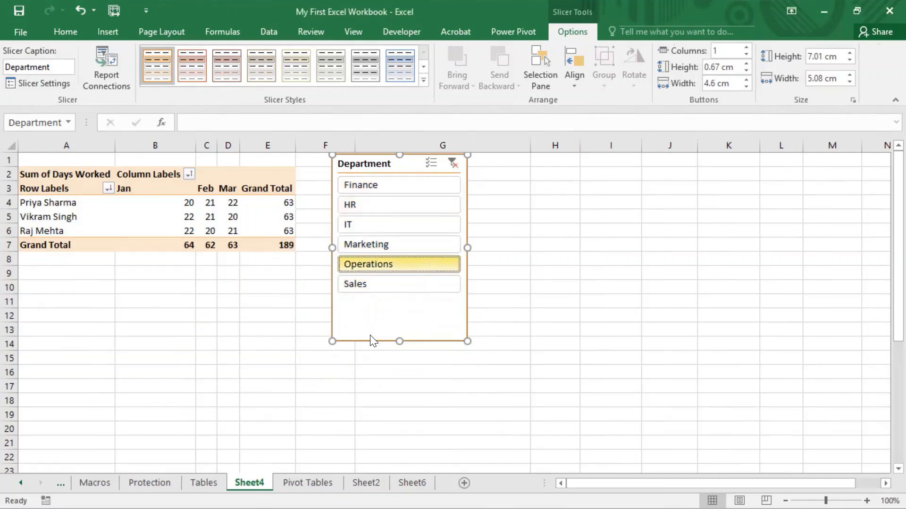
left_click(372, 245)
left_click(380, 224)
left_click(382, 205)
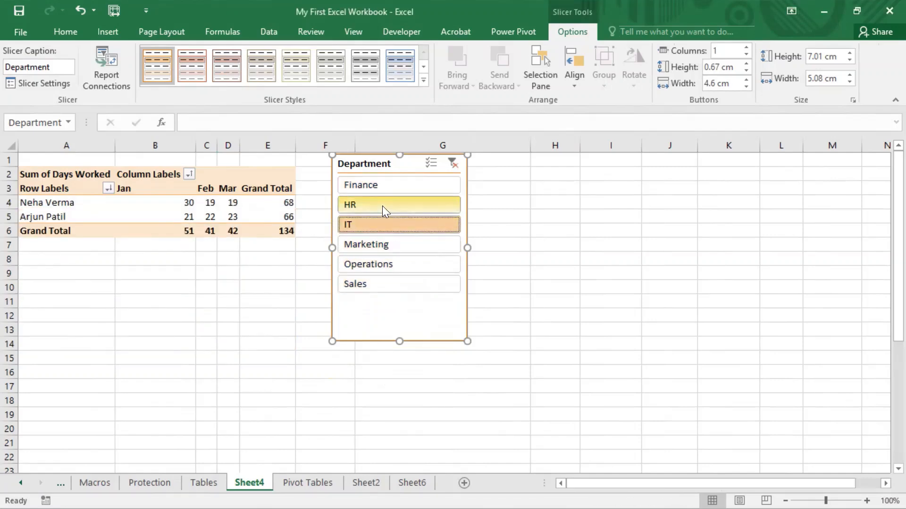
left_click(380, 244)
left_click(373, 283)
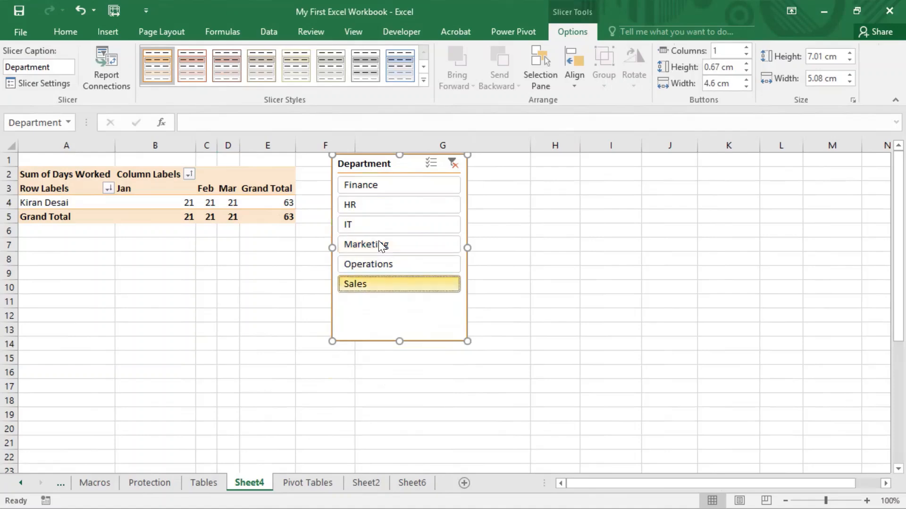
left_click(386, 186)
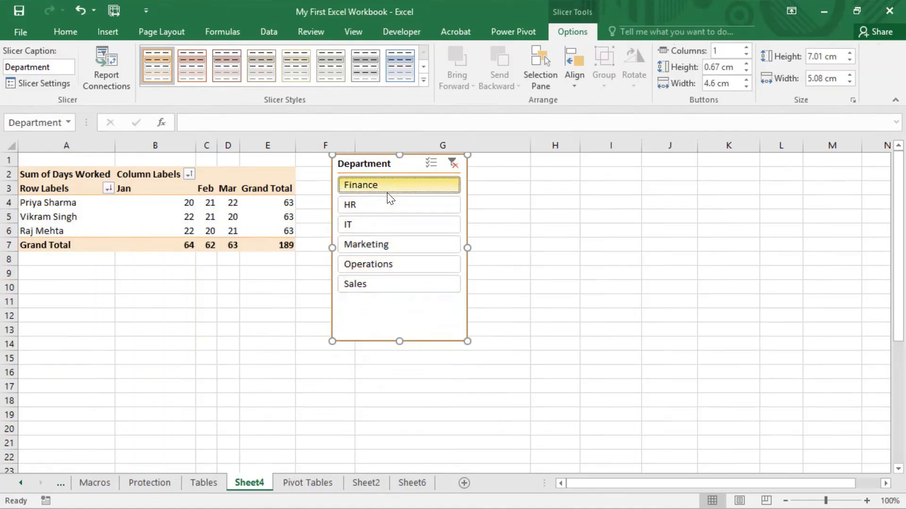
left_click(452, 164)
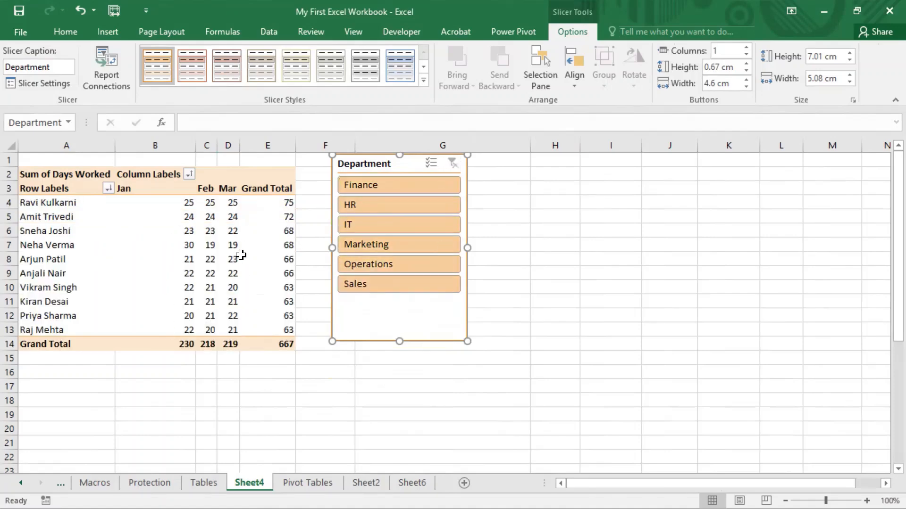
left_click(399, 284)
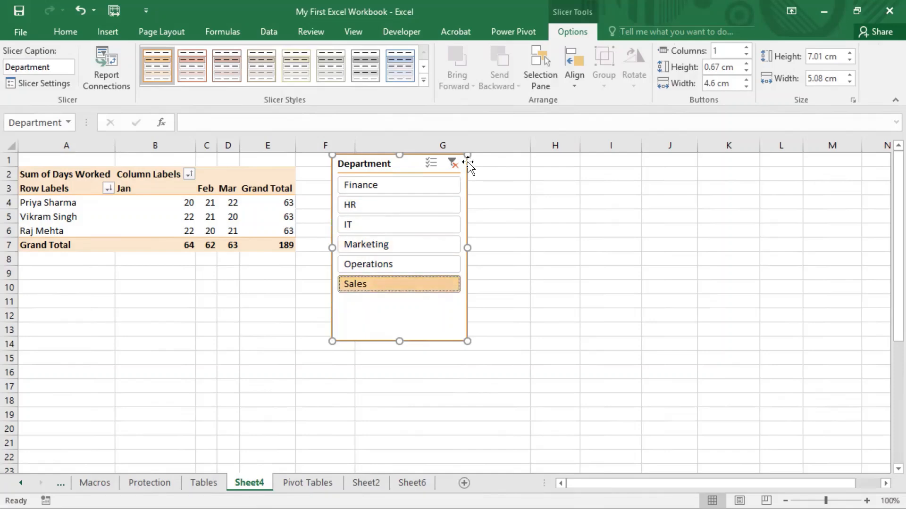
left_click(453, 163)
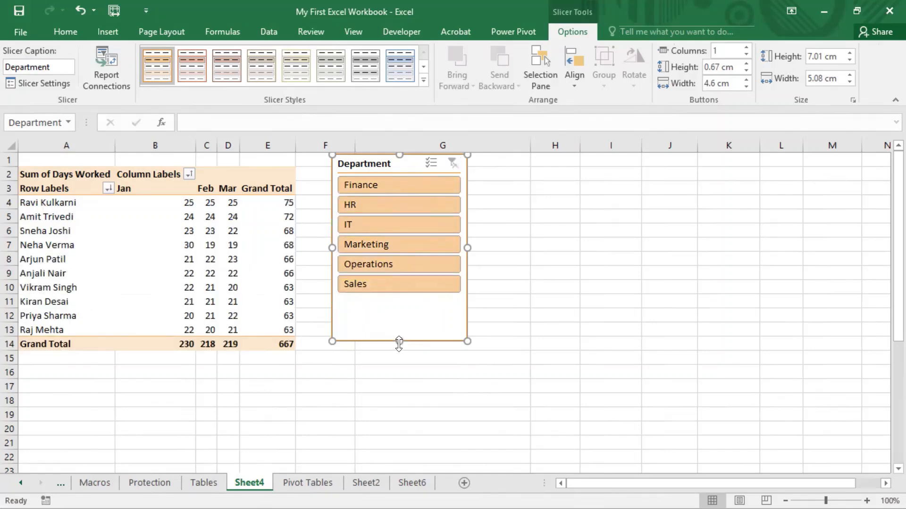
- Delete the Department slicer and insert new slicers for both the Department and Month fields of the pivot table
left_click_drag(403, 318, 404, 311)
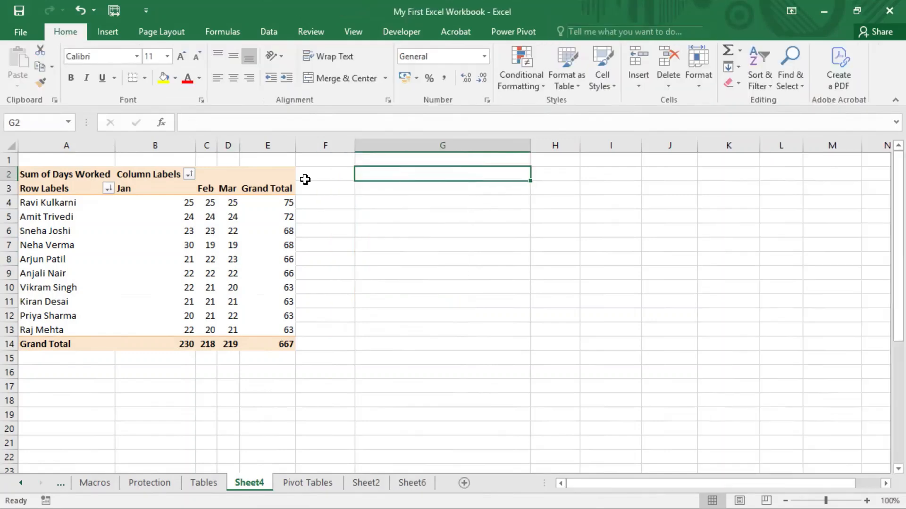
left_click(233, 203)
left_click(585, 32)
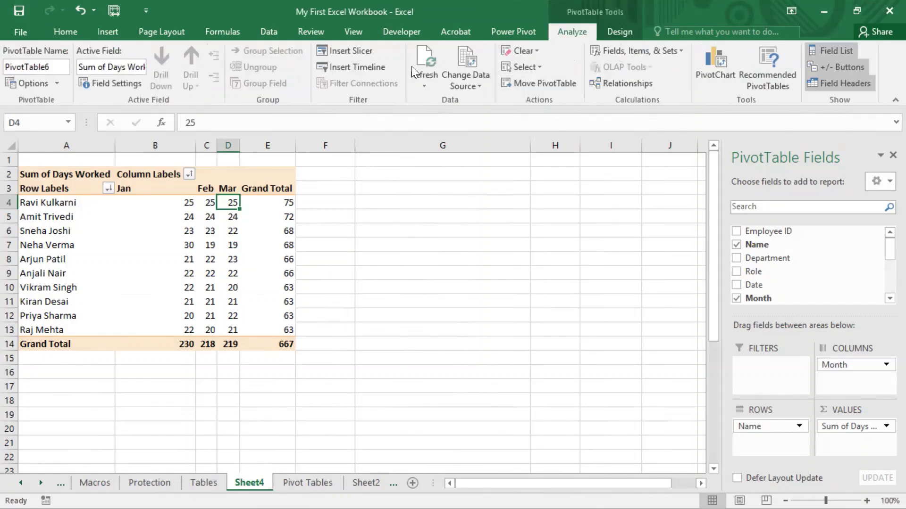
left_click(369, 52)
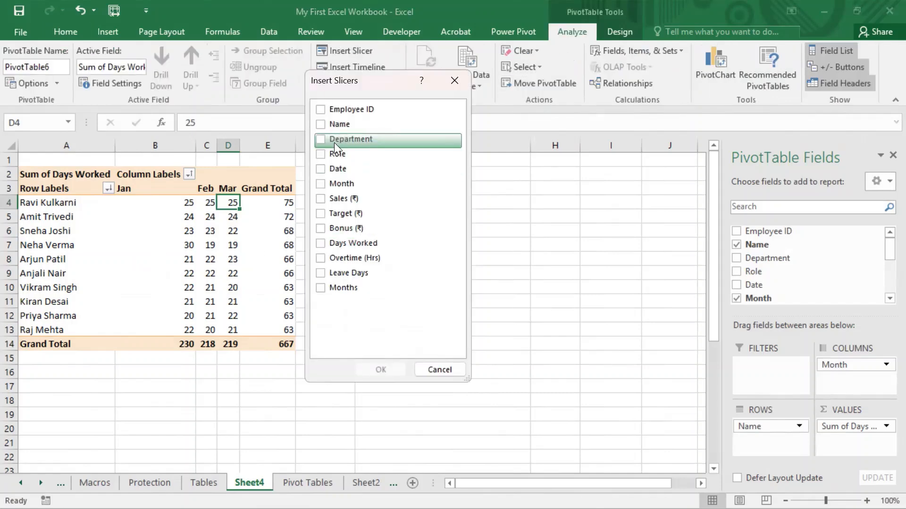
left_click(319, 139)
left_click(320, 183)
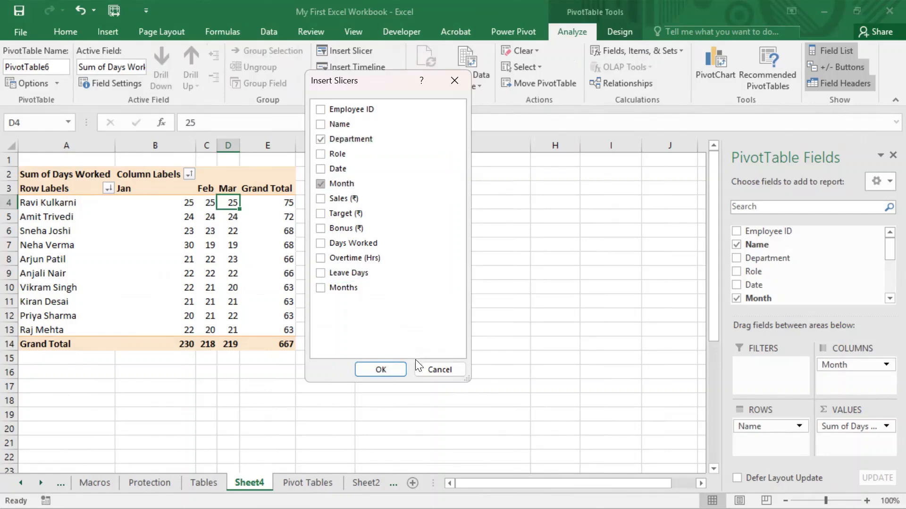
left_click(381, 370)
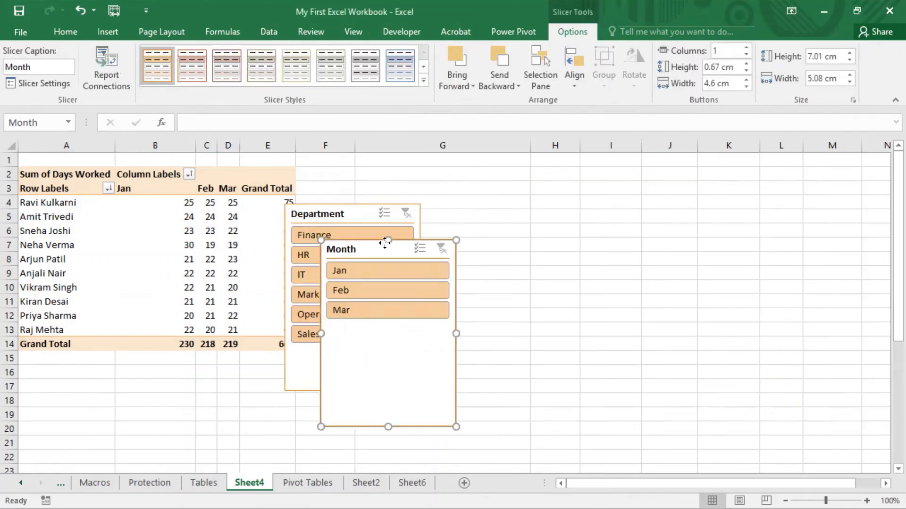
- Arrange the Department and Month slicers side by side next to the pivot table, starting around row 2
left_click_drag(379, 238, 511, 170)
left_click_drag(334, 215, 358, 174)
mouse_move(487, 178)
left_mouse_down()
mouse_move(498, 164)
mouse_move(488, 175)
left_mouse_up()
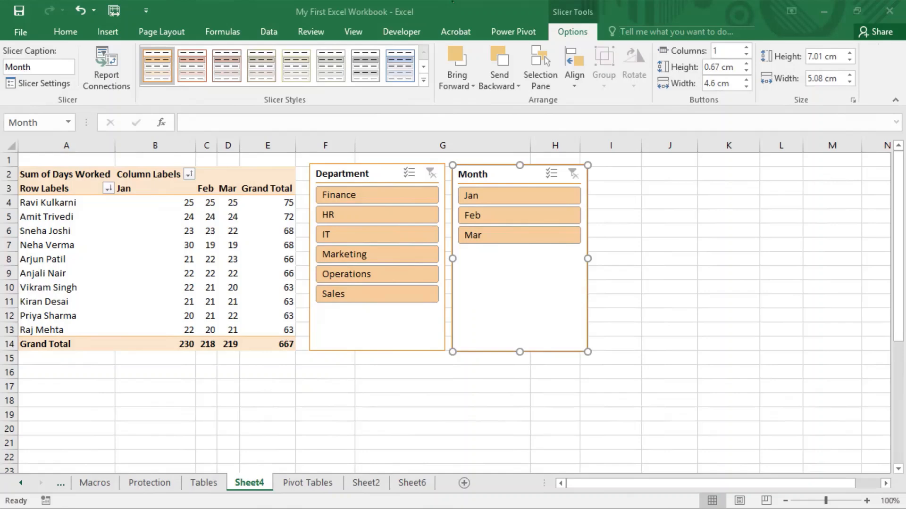
left_click(157, 140)
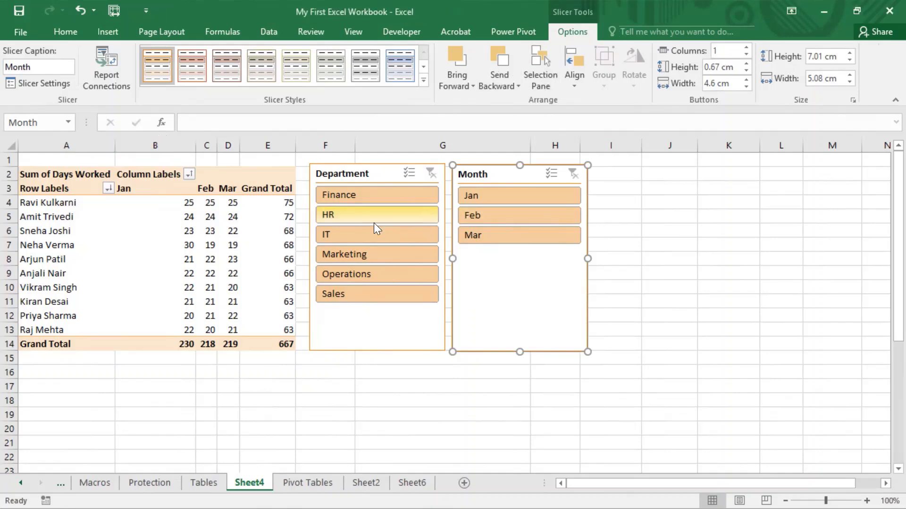
left_click(405, 174)
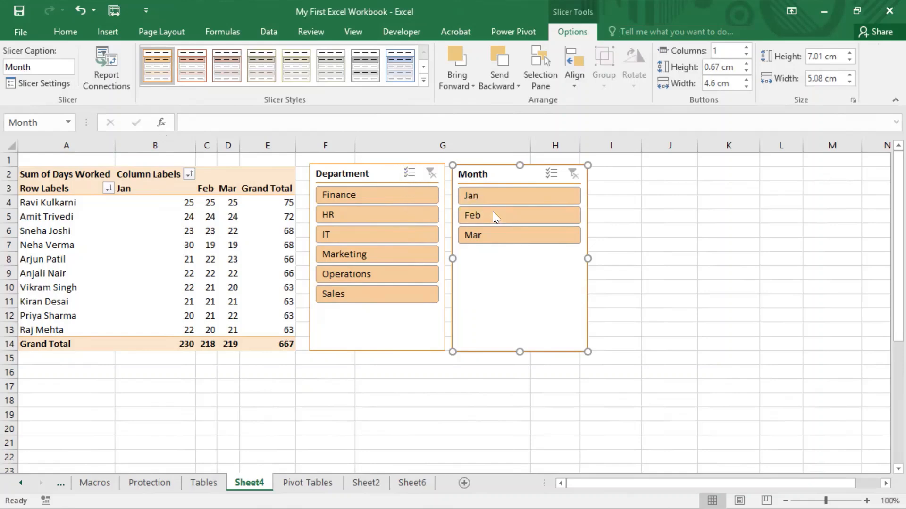
- Filter the pivot table by each department in turn with the Department slicer, ending on Operations
left_click(377, 294)
left_click(377, 274)
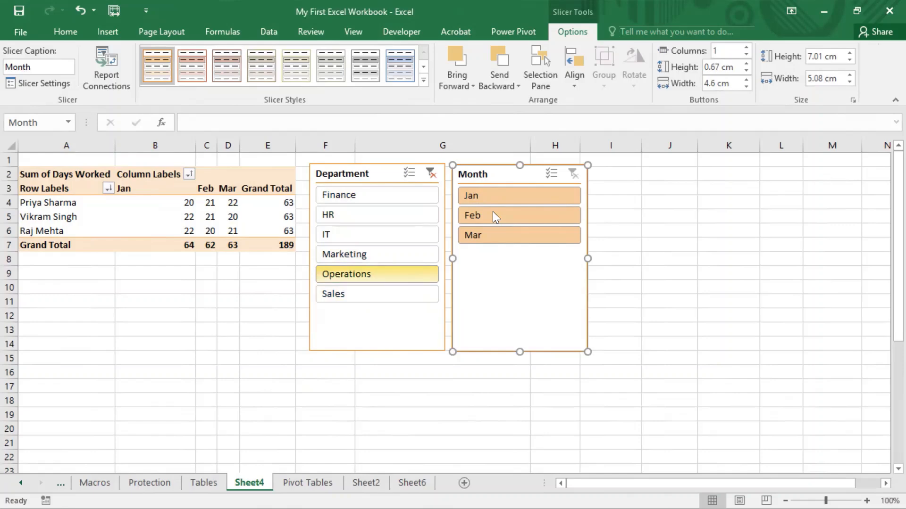
left_click(377, 254)
left_click(354, 235)
left_click(352, 215)
left_click(352, 195)
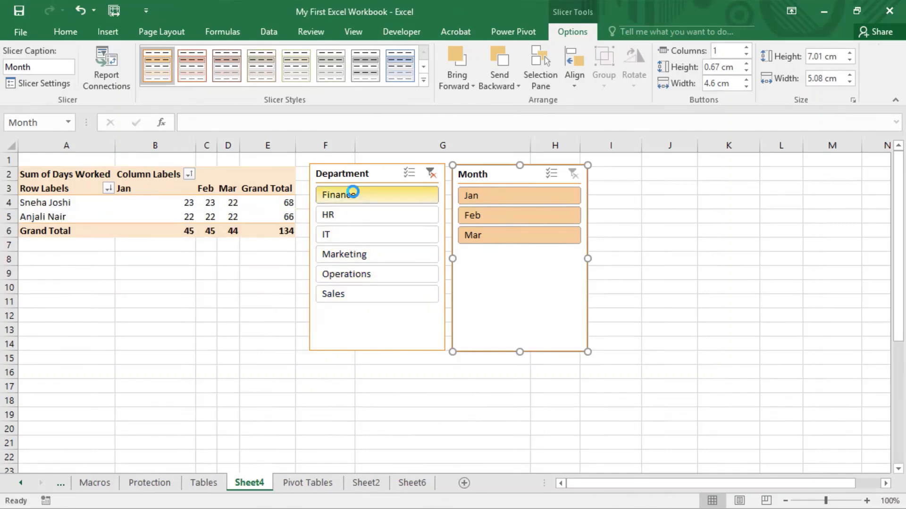
left_click(360, 235)
left_click(360, 294)
left_click(360, 255)
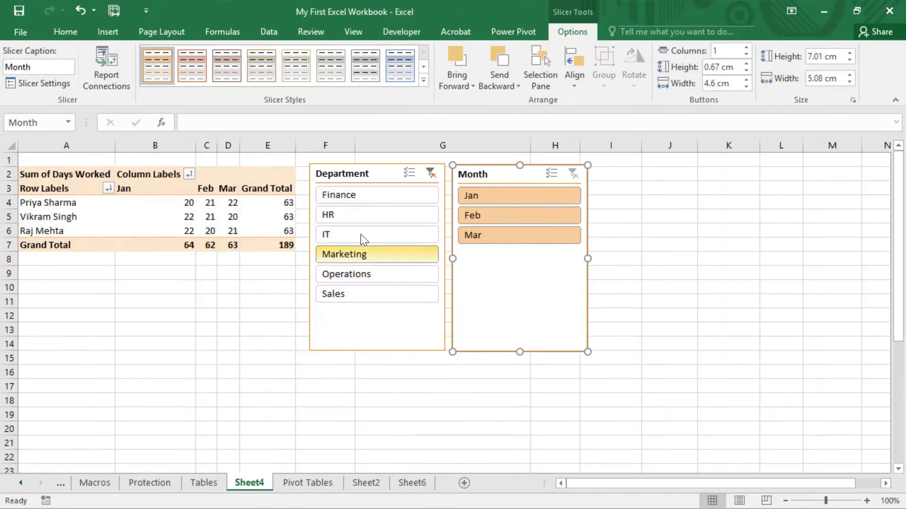
left_click(361, 274)
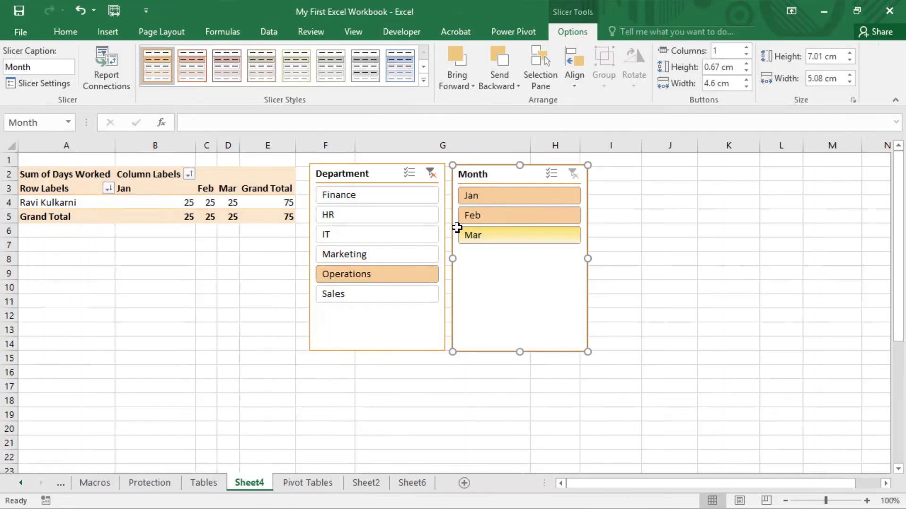
- Turn on multi-select in the Month slicer and deselect Feb and Mar to keep only Jan
key("Print")
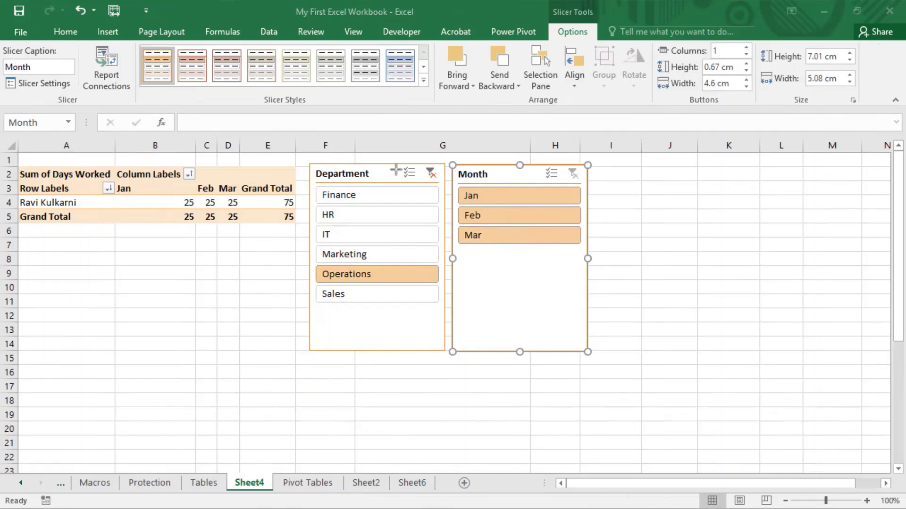
left_click_drag(395, 167, 424, 182)
left_click(402, 249)
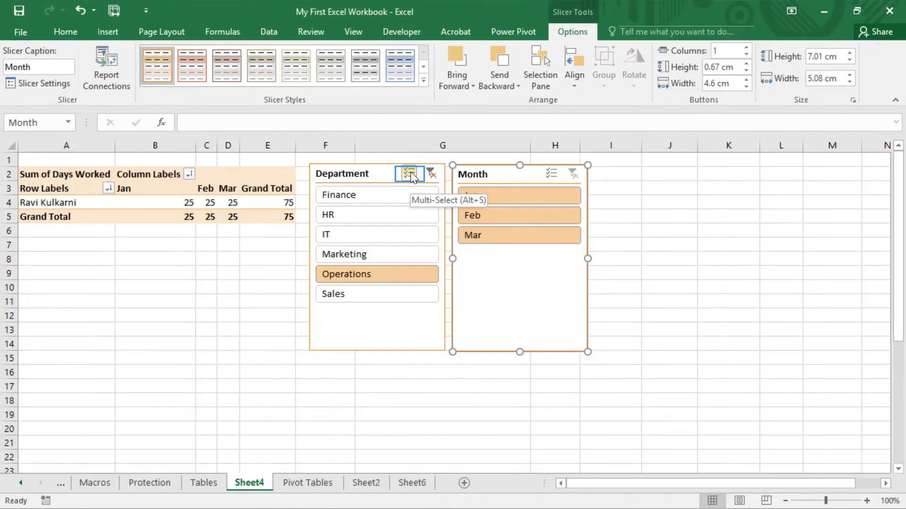
key("alt+s")
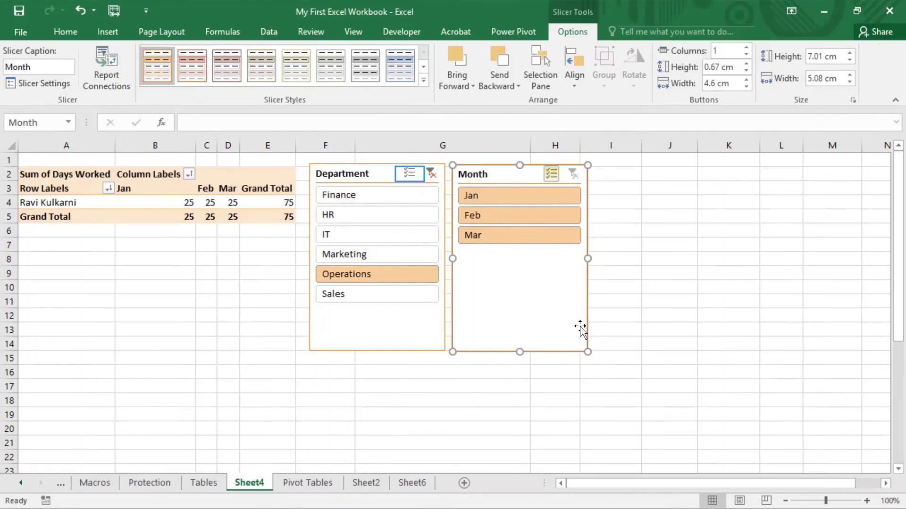
left_click(531, 214)
left_click(592, 240)
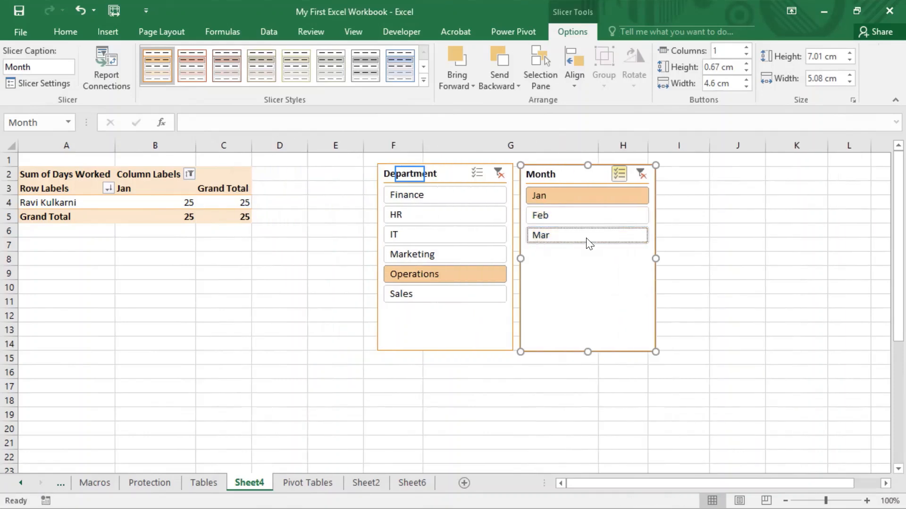
- Deselect Jan to reset the Month slicer, and clear the Department slicer's filter with its multi-select turned on
left_click(584, 202)
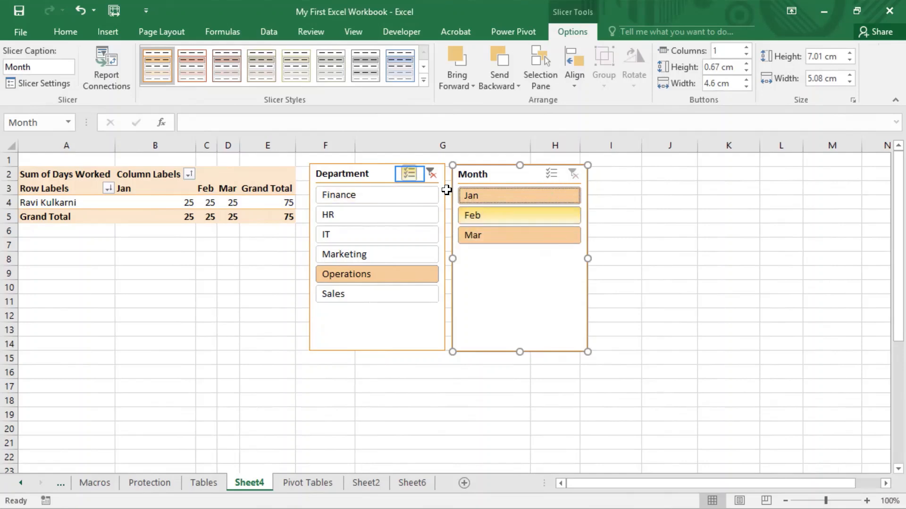
left_click(431, 174)
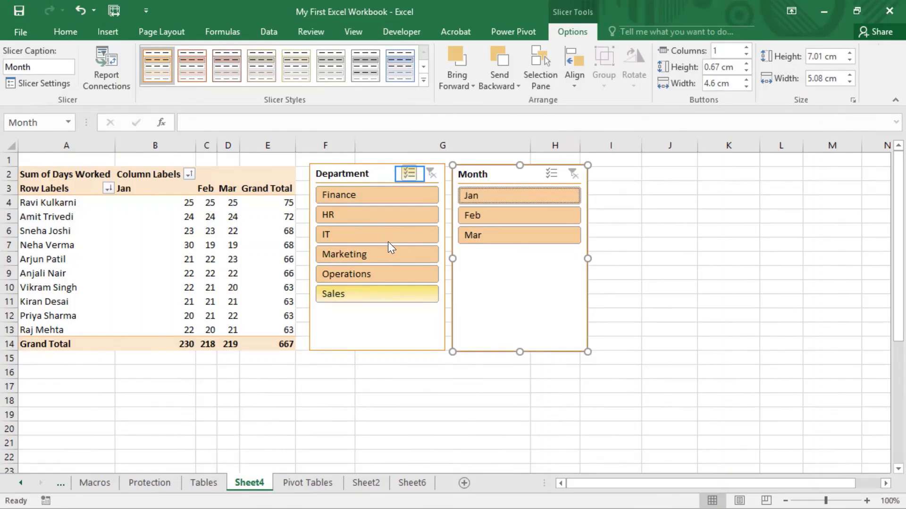
- Deselect Sales in the Department slicer, and with multi-select turned off, filter the pivot table to Sales only
left_click(393, 293)
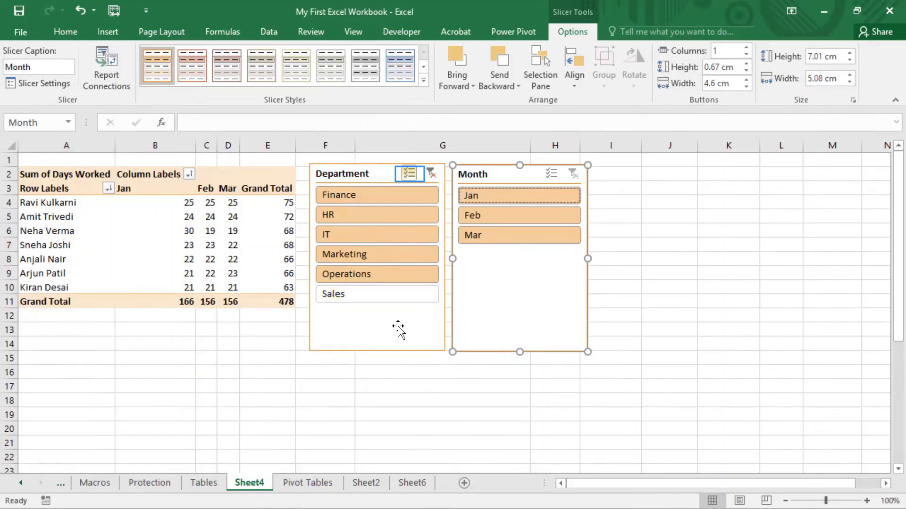
left_click(410, 173)
left_click(400, 294)
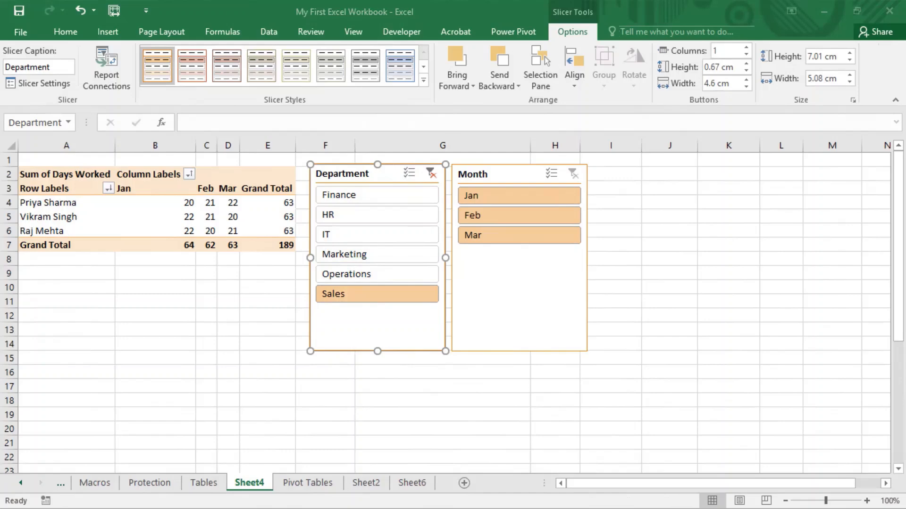
- Switch to Windows search and open the On-Screen Keyboard
key("super")
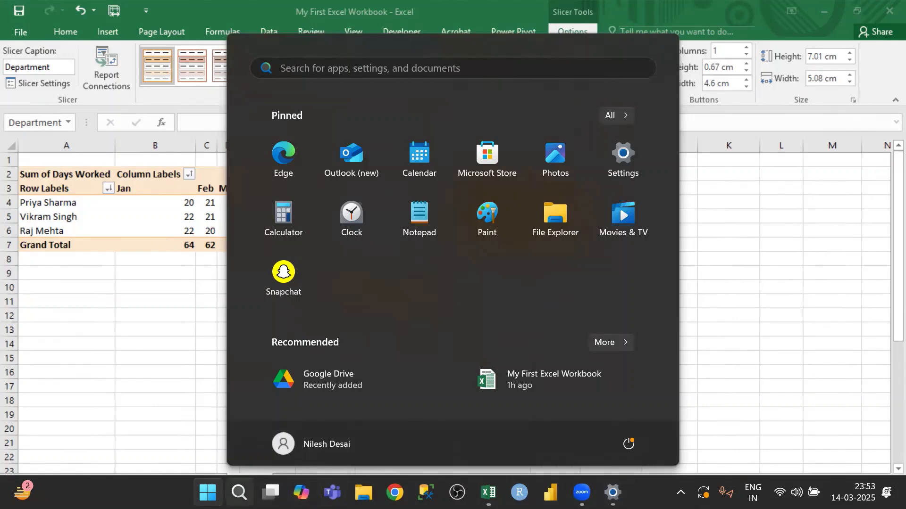
left_click(239, 492)
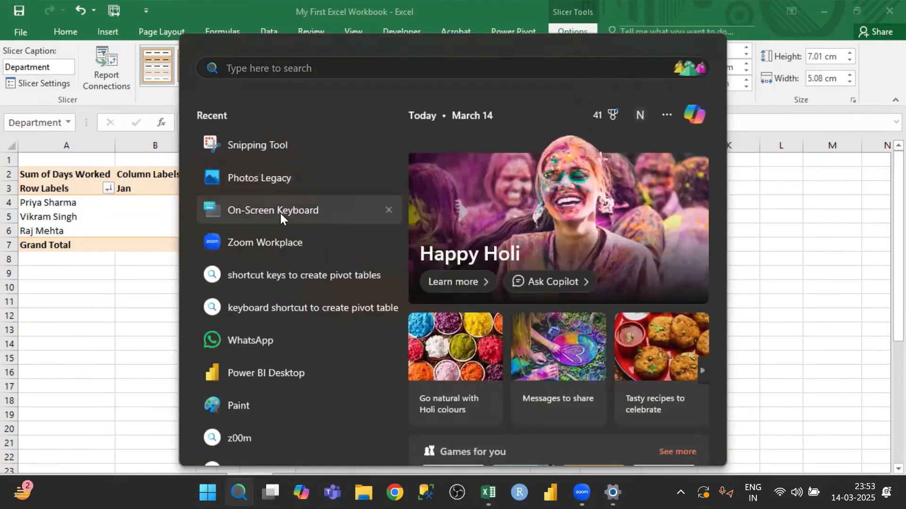
key("Return")
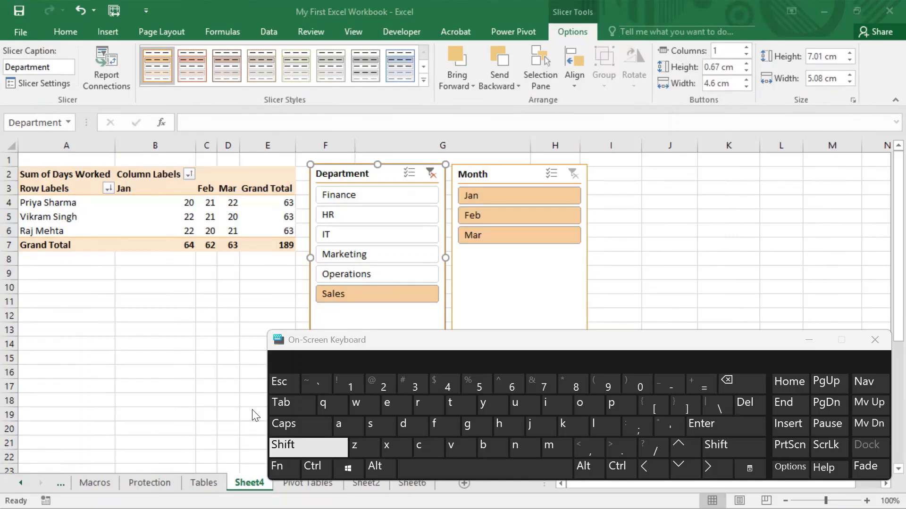
- Add Marketing to the Sales selection in the Department slicer without multi-select mode, and minimize the On-Screen Keyboard
left_click(125, 259)
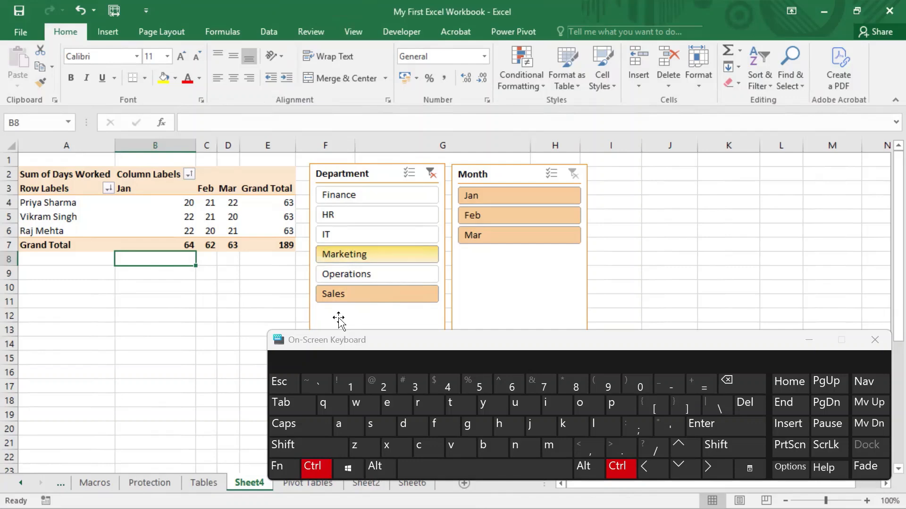
left_click(345, 254, "ctrl")
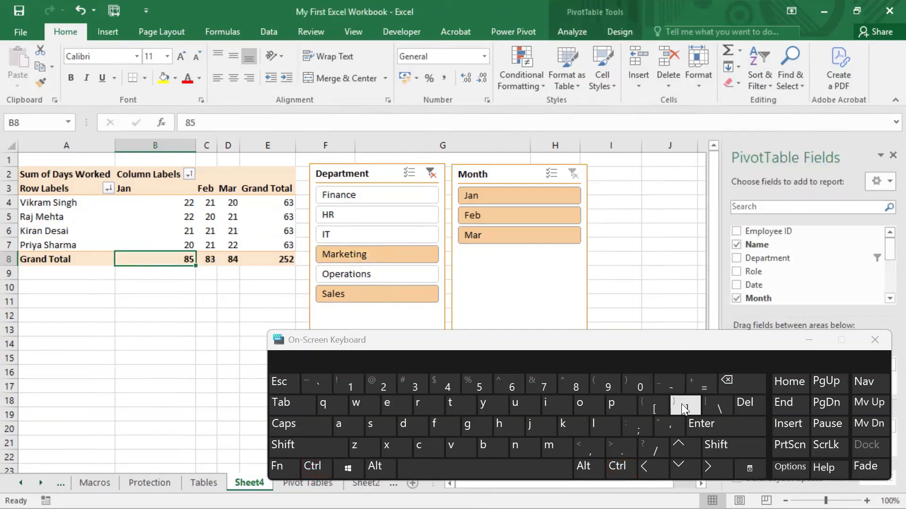
left_click(809, 340)
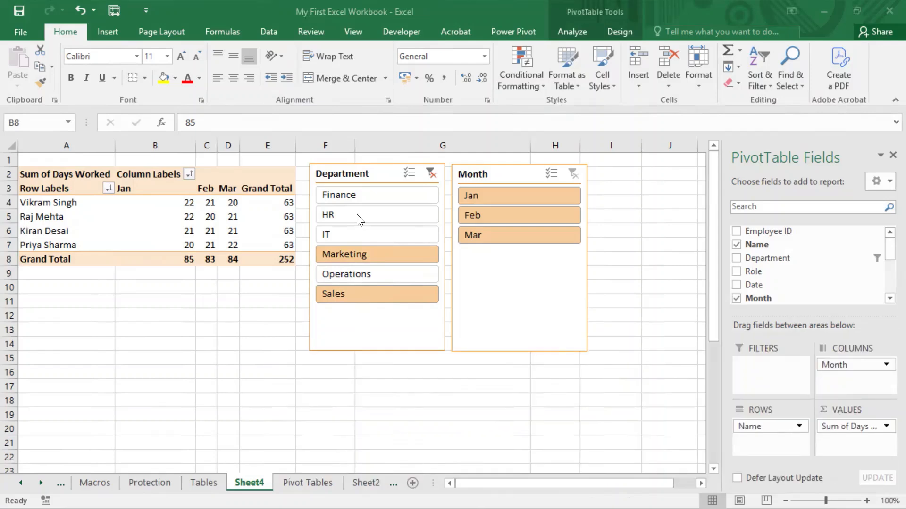
- Add Finance and HR to the Department slicer selection and remove Marketing from it
left_click(348, 196)
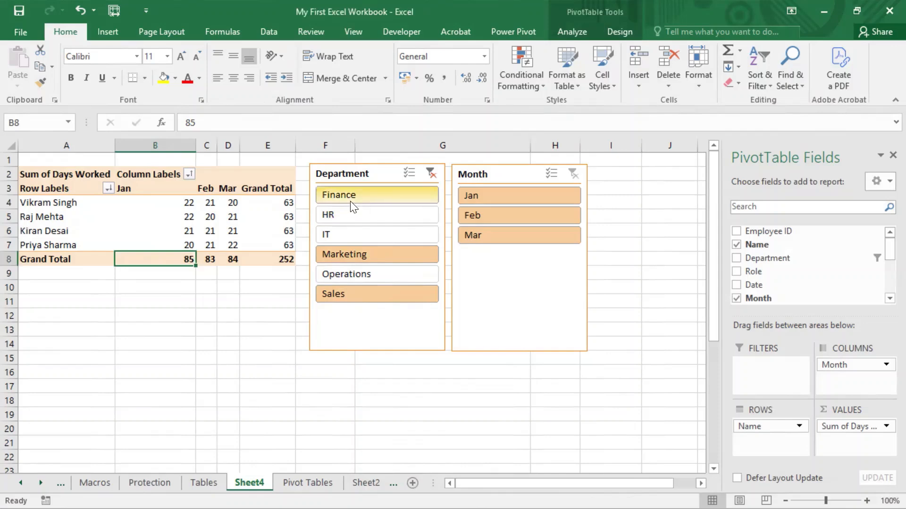
left_click(346, 193)
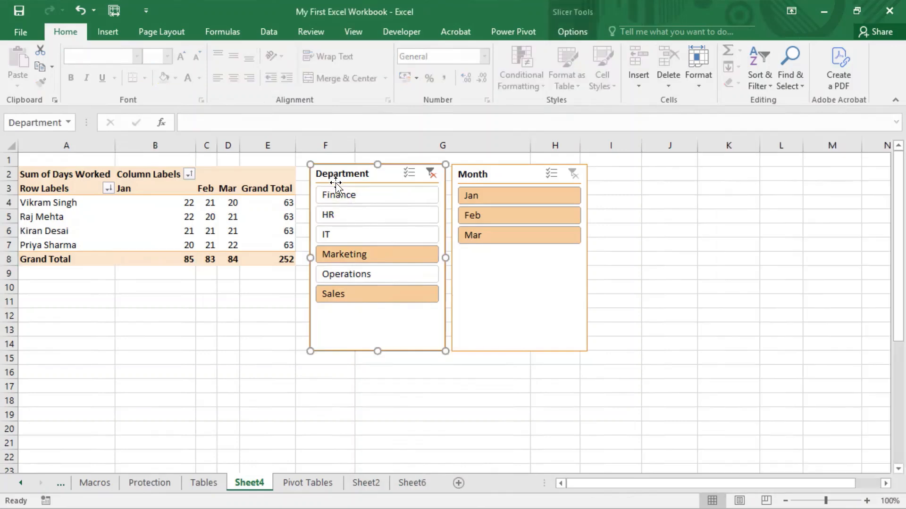
left_click(363, 223, "ctrl")
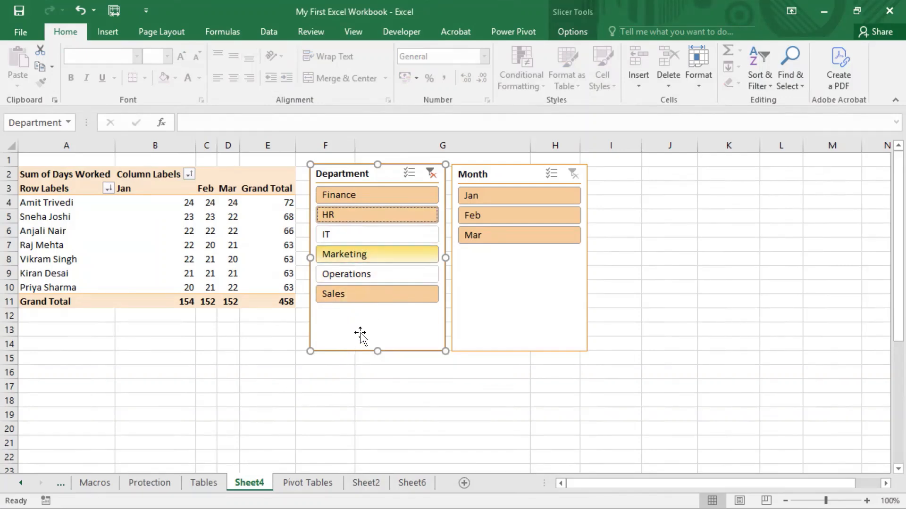
left_click(361, 255)
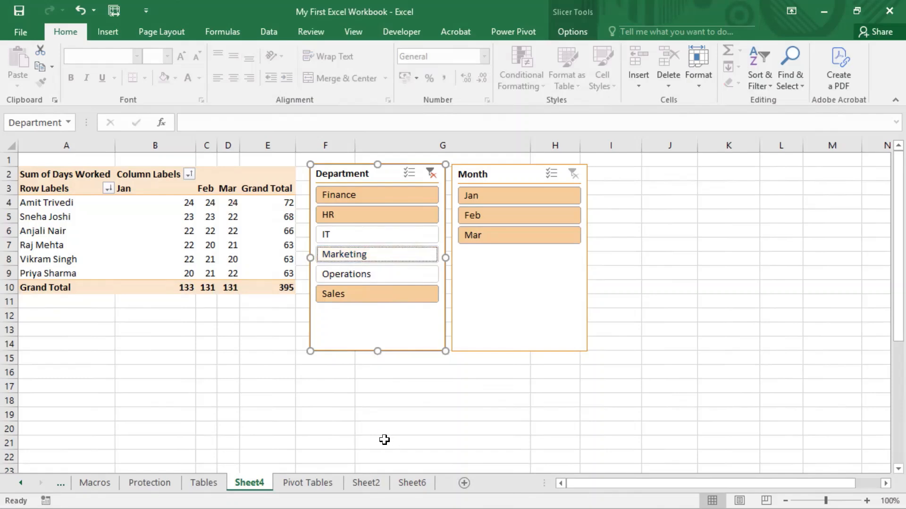
- Filter the pivot table by Mar, Feb and Jan in turn with the Month slicer, and clear the month filter
left_click(510, 238)
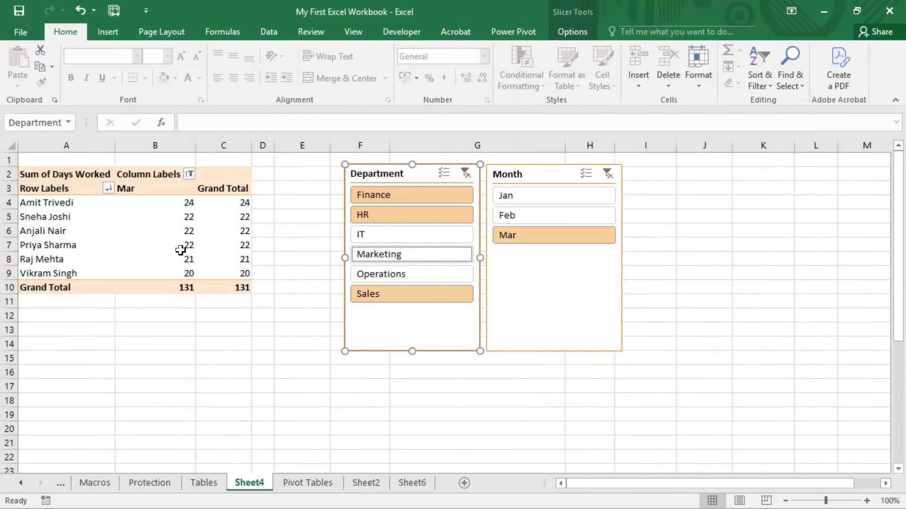
left_click(542, 215)
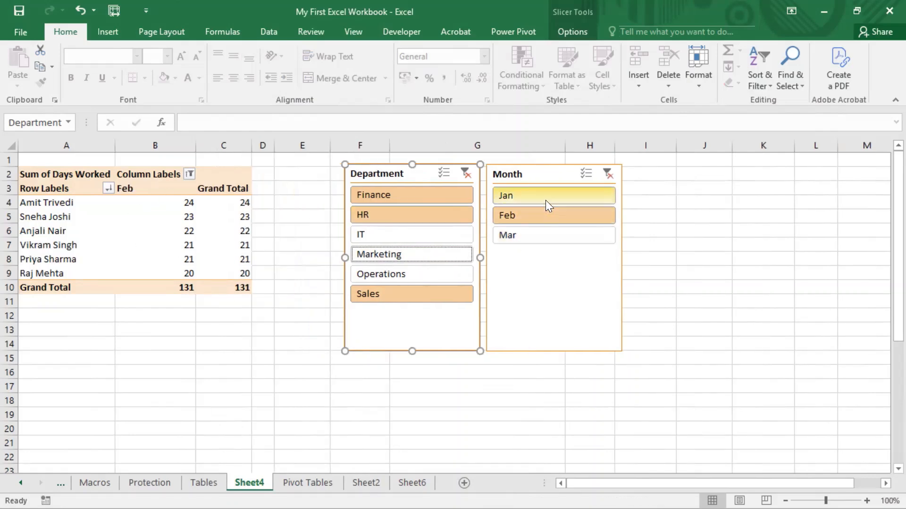
left_click(546, 201)
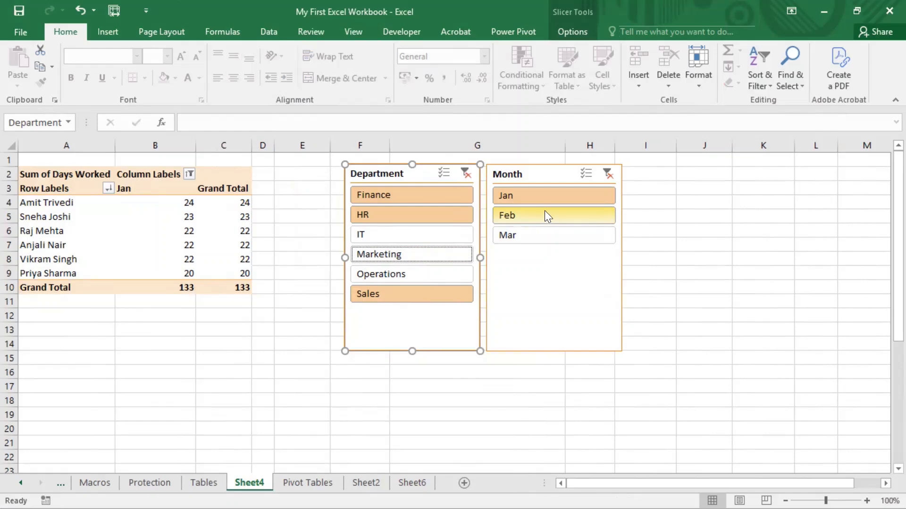
left_click(608, 174)
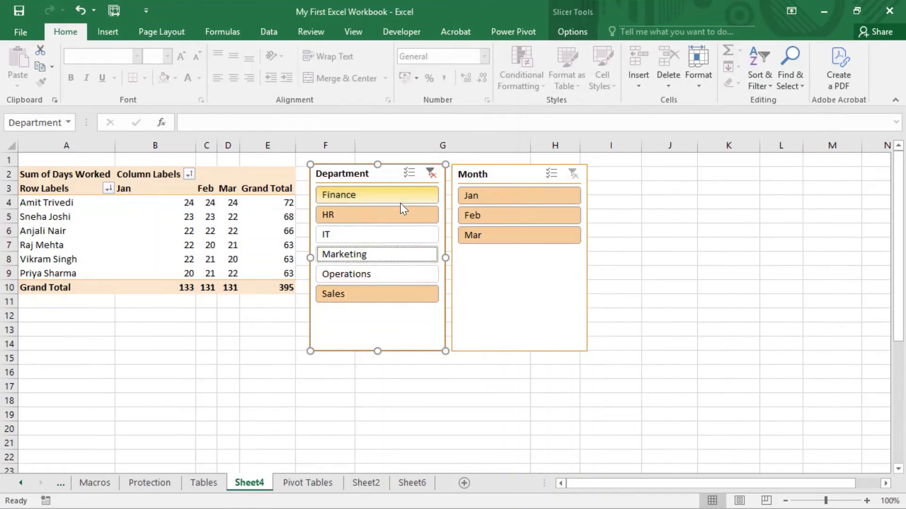
- Clear the Department slicer's filter to include all departments
left_click(452, 1)
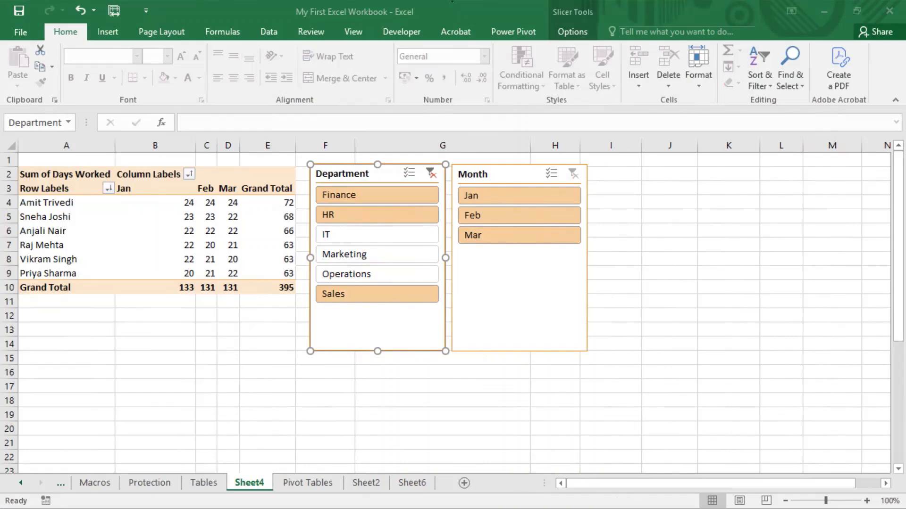
left_click(441, 98)
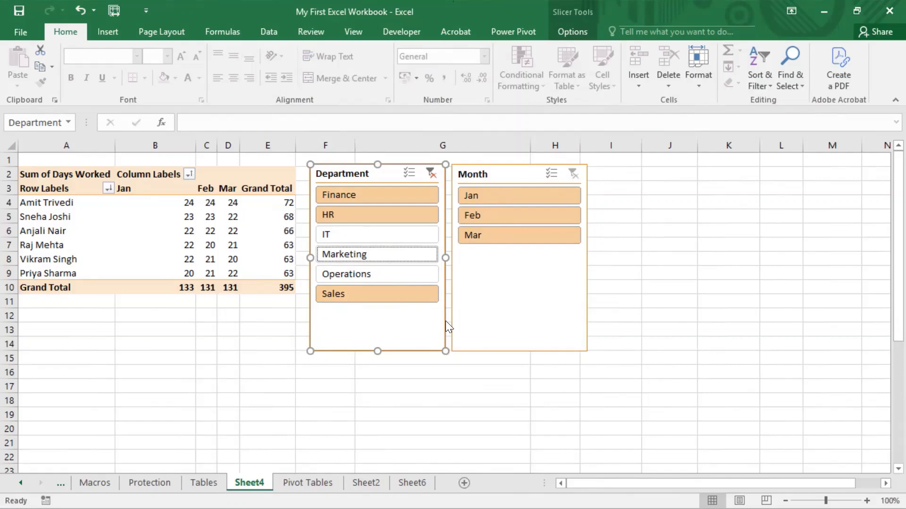
left_click_drag(419, 164, 444, 187)
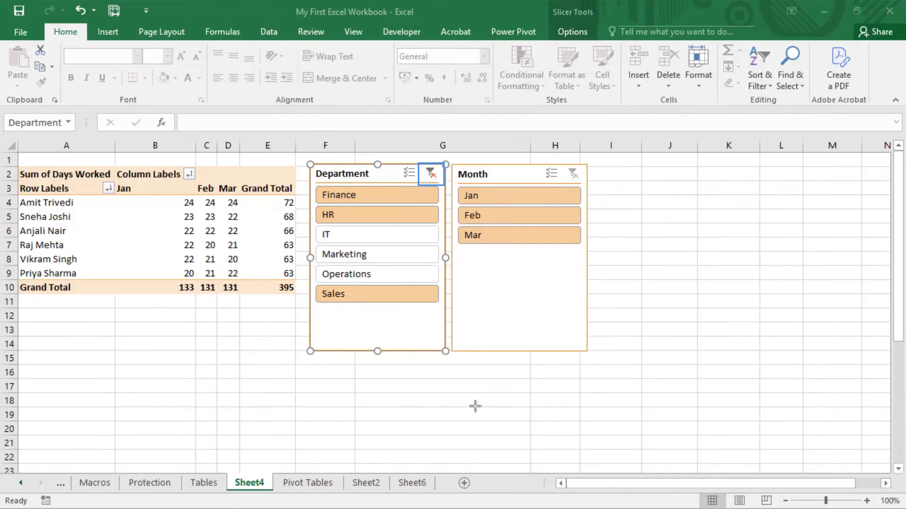
left_click(432, 173)
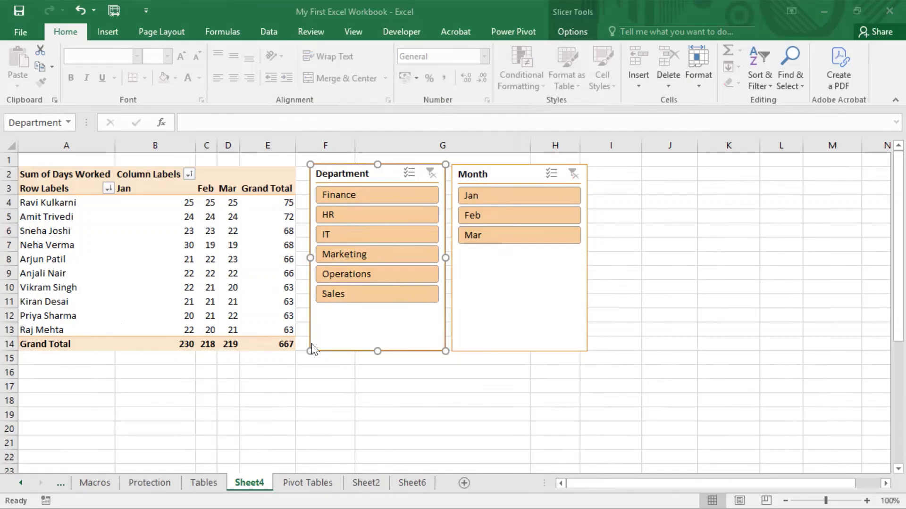
- Move the selection off the Department slicer to the empty cell I4
left_click(384, 333)
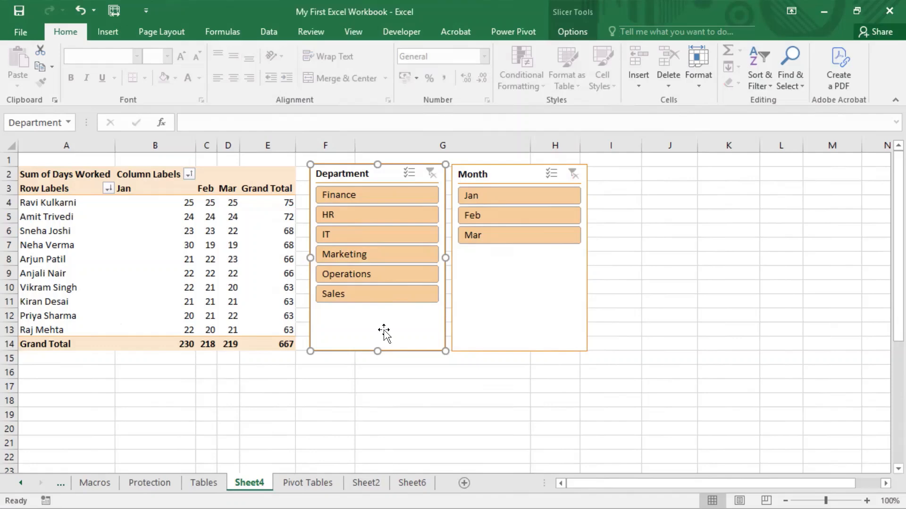
left_click(630, 208)
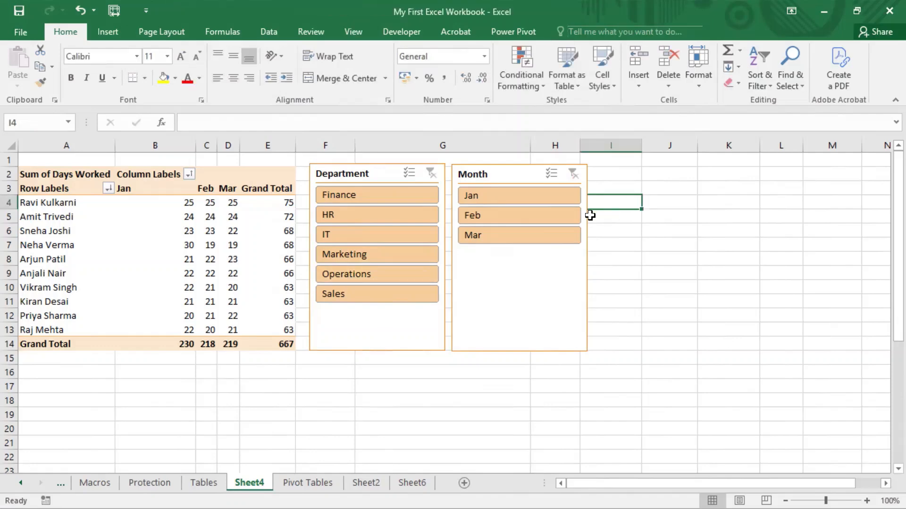
key("super+shift+s")
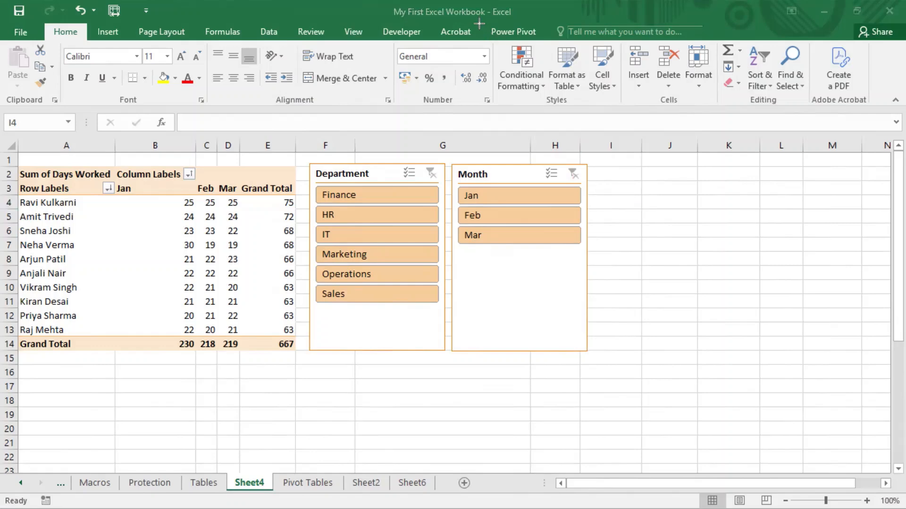
left_click_drag(479, 22, 617, 41)
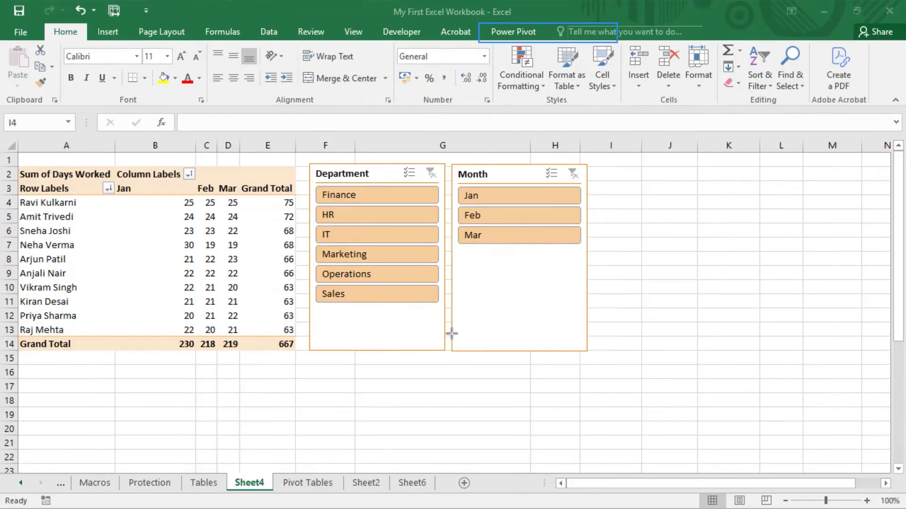
- Select the Department slicer and show its Slicer Tools options
left_click(404, 322)
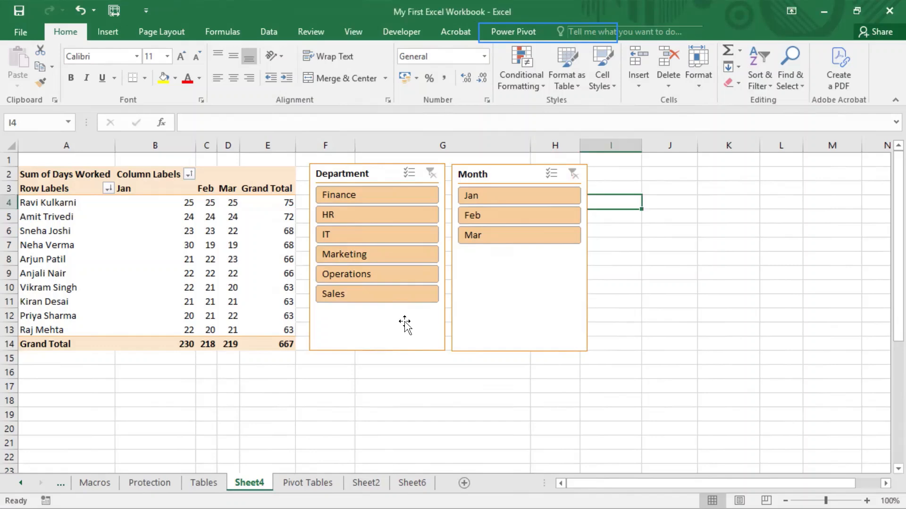
left_click(404, 323)
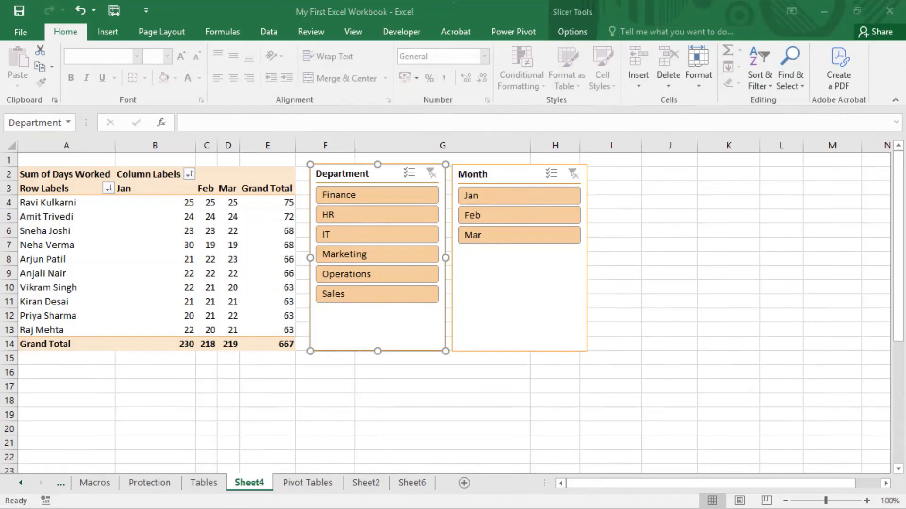
left_click_drag(549, 4, 597, 40)
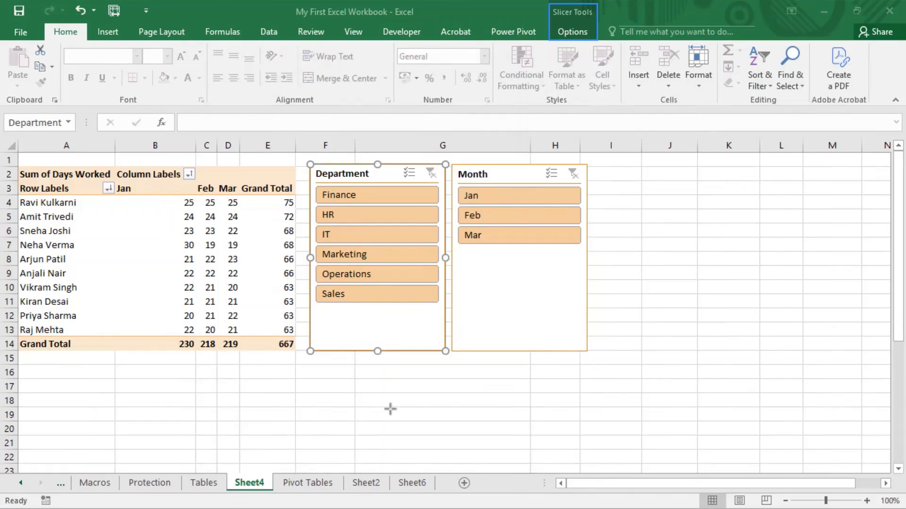
left_click(575, 31)
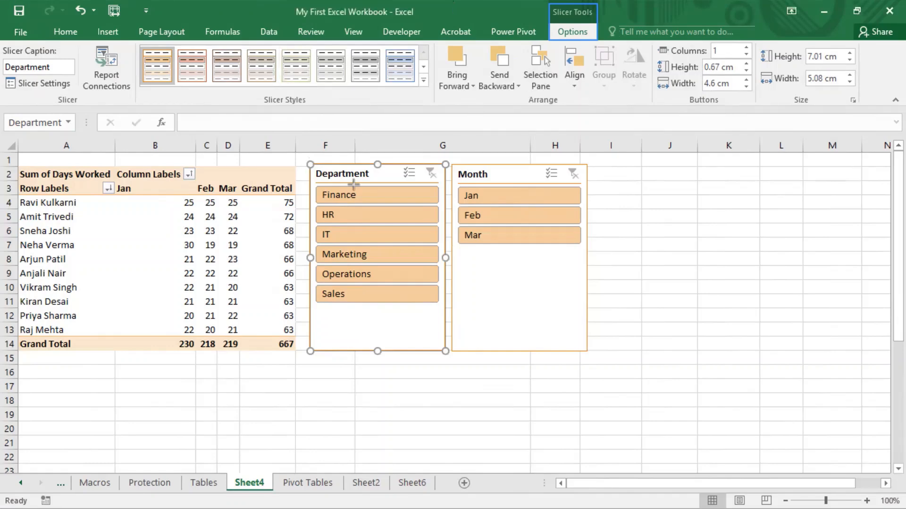
- Change the Department slicer's caption to "Dept Name"
left_click_drag(310, 164, 389, 185)
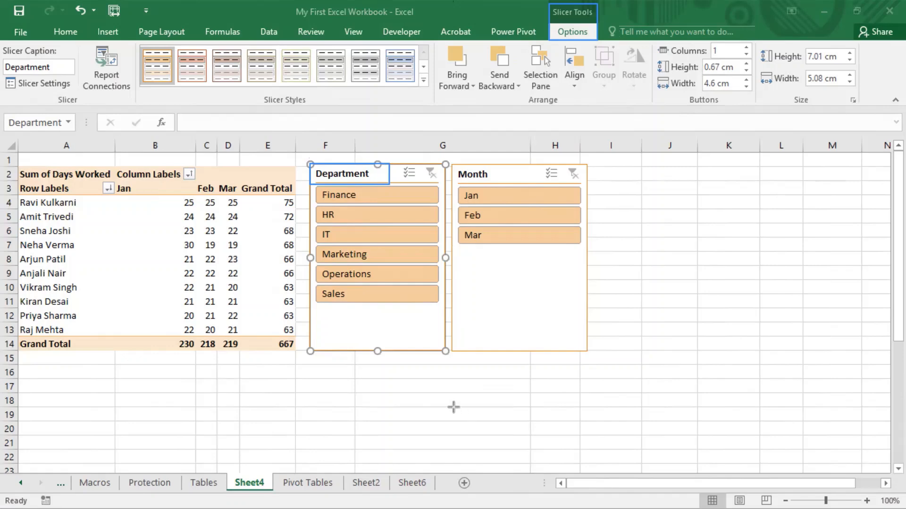
left_click(36, 67)
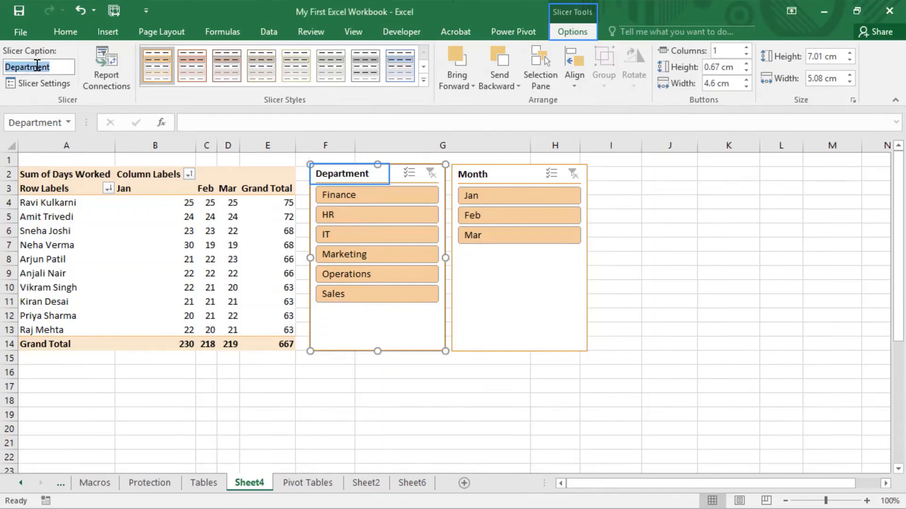
type("De")
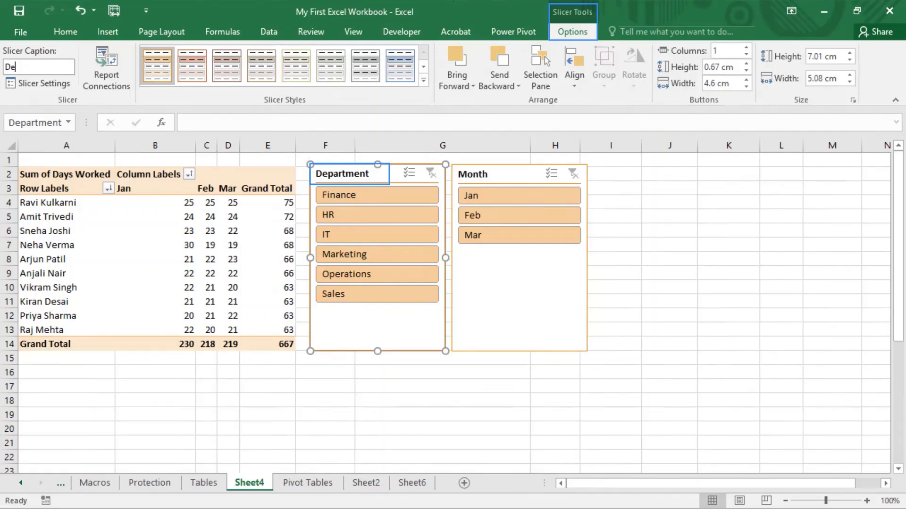
type("pt Name")
key("Return")
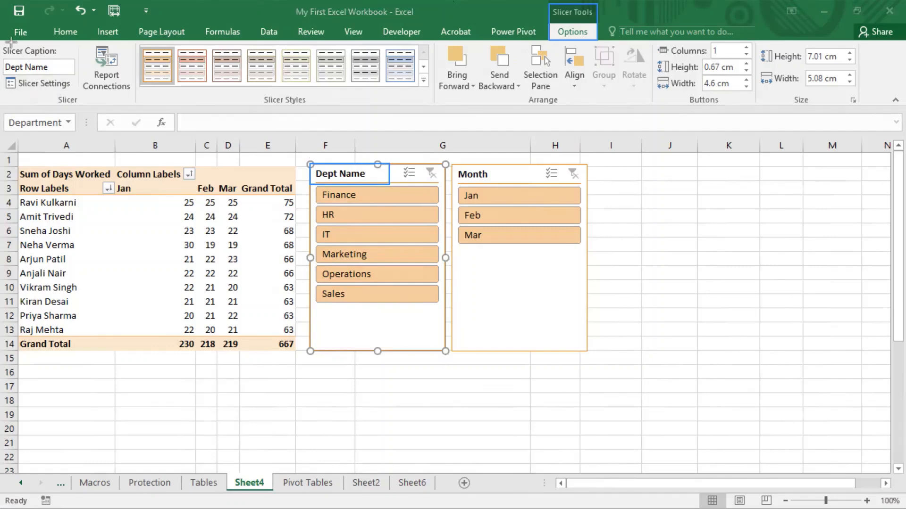
left_click_drag(0, 41, 89, 75)
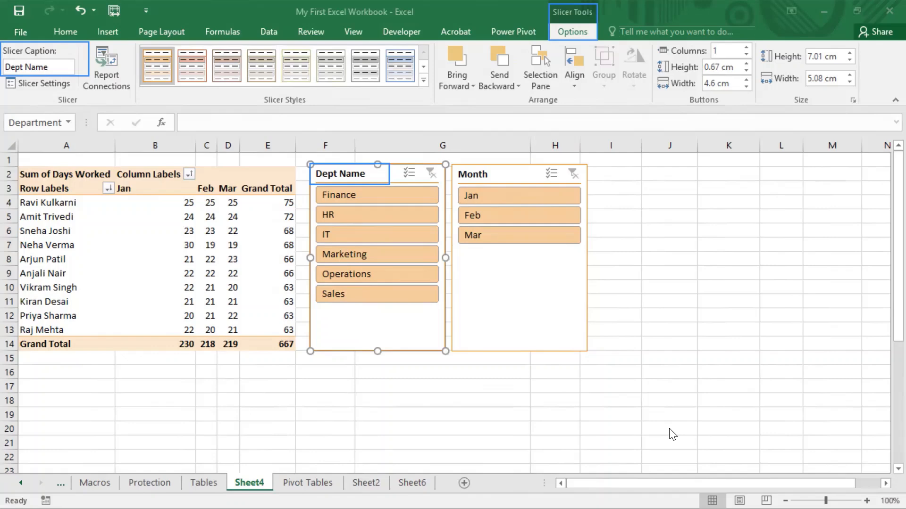
left_click(11, 72)
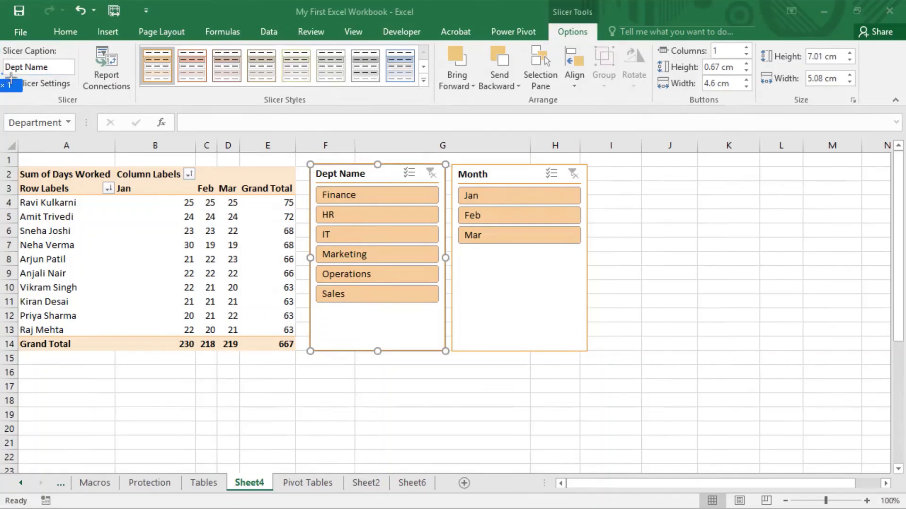
left_click_drag(11, 74, 76, 97)
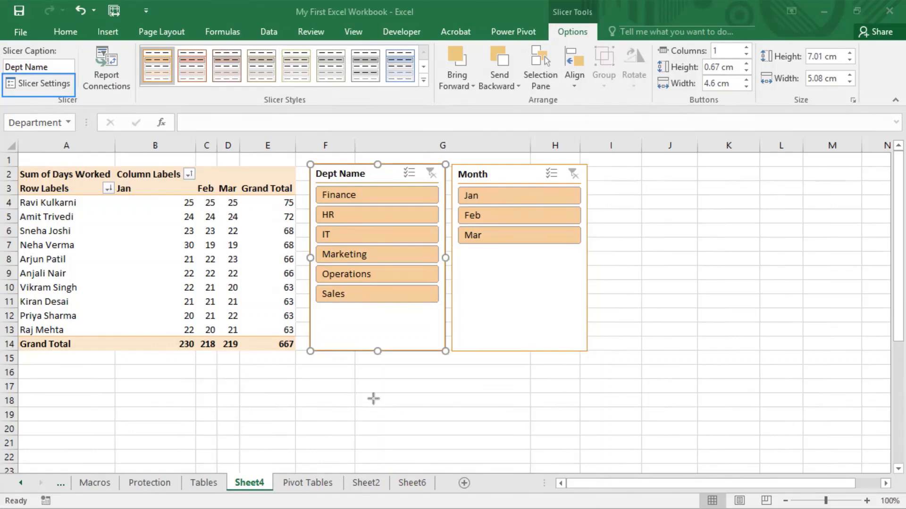
- Review the Department slicer's name and caption in its Slicer Settings and turn off Display header
left_click(47, 82)
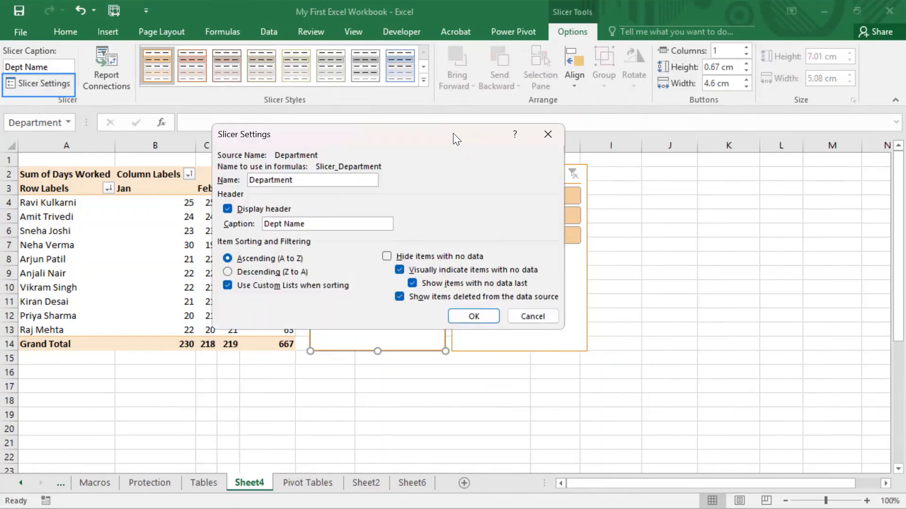
left_click_drag(453, 134, 363, 155)
double_click(192, 198)
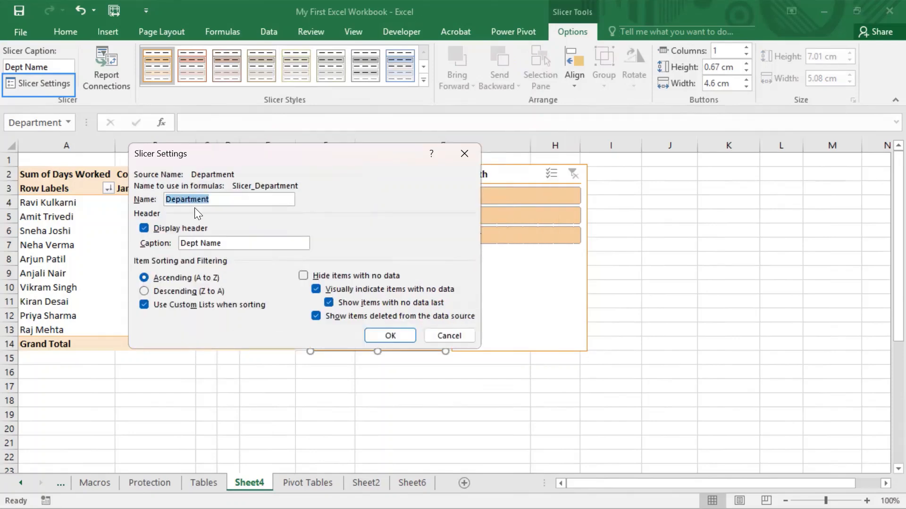
left_click(218, 199)
left_click_drag(216, 199, 159, 196)
double_click(202, 199)
left_click(465, 153)
left_click_drag(227, 243, 177, 242)
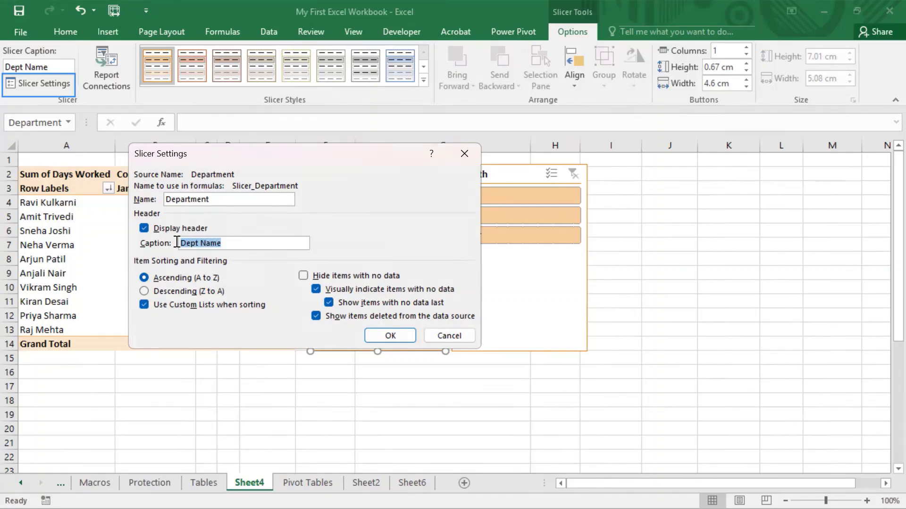
left_click(144, 228)
left_click(393, 336)
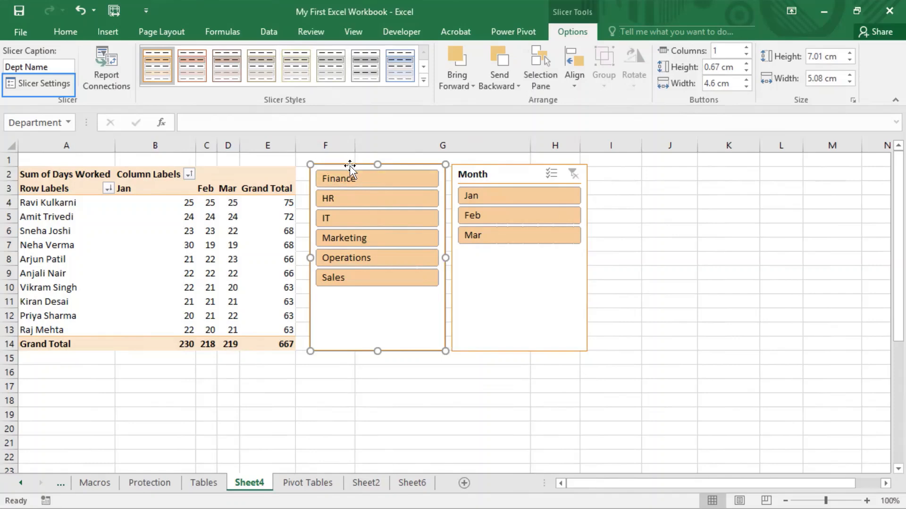
- Turn Display header back on in the Department slicer's settings
left_click(46, 83)
left_click(145, 228)
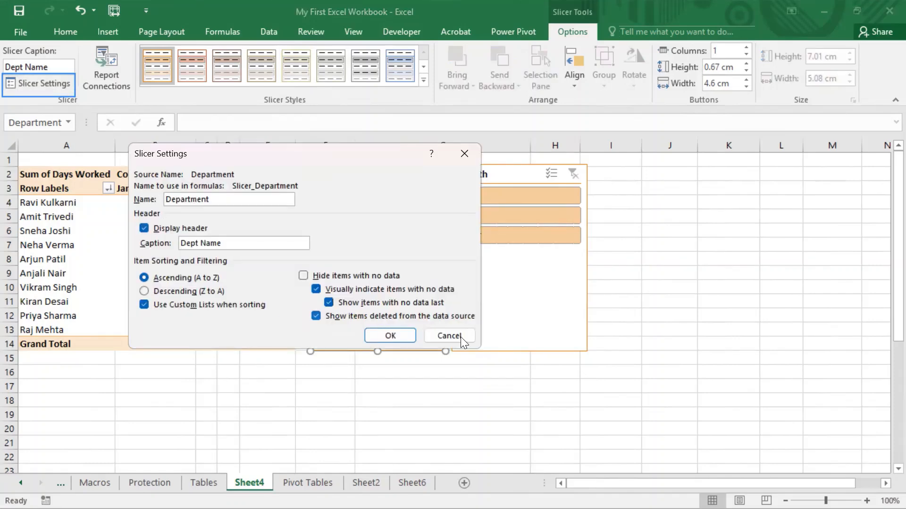
left_click(388, 336)
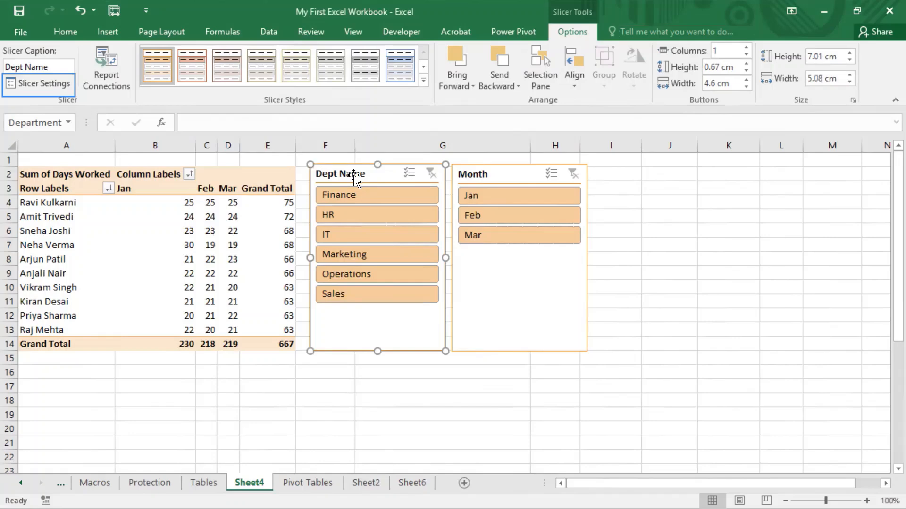
- Sort the Department slicer's items in descending order (Z to A)
left_click(27, 83)
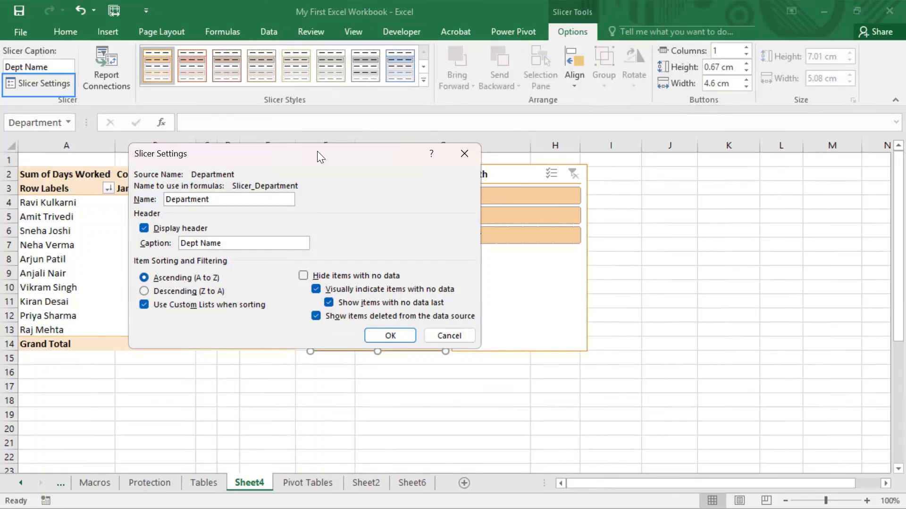
left_click_drag(317, 151, 629, 118)
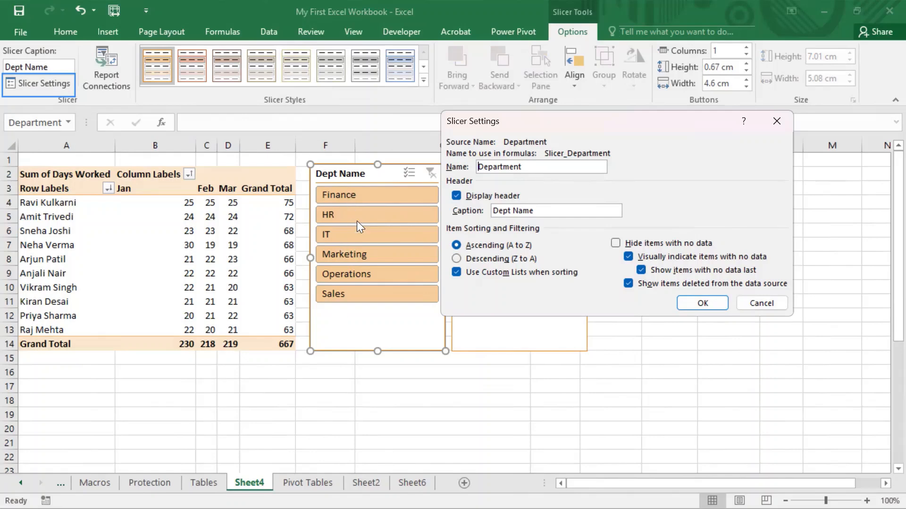
left_click(487, 259)
left_click(713, 303)
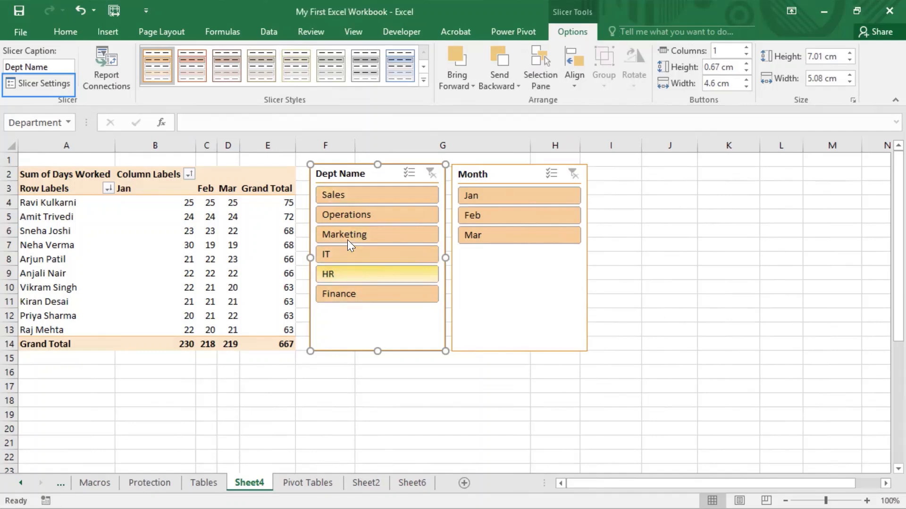
- Set the Department slicer's item sorting back to Ascending (A to Z)
left_click(23, 83)
left_click(494, 244)
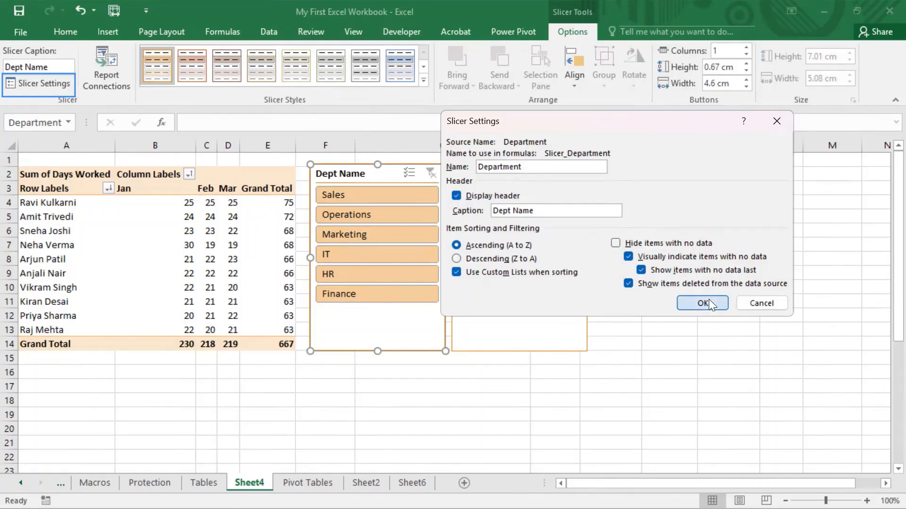
key("Return")
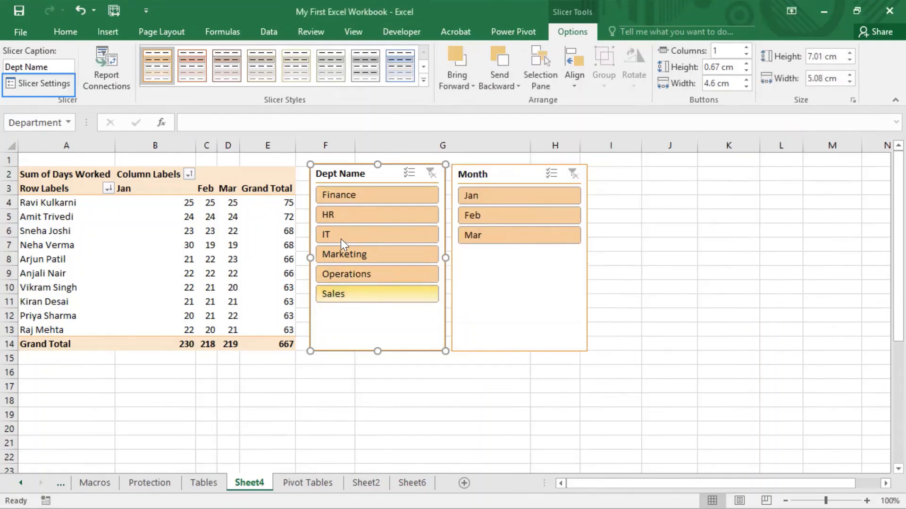
- Try the Hide items with no data option in the Department slicer's settings, switching it on and off again
left_click(29, 80)
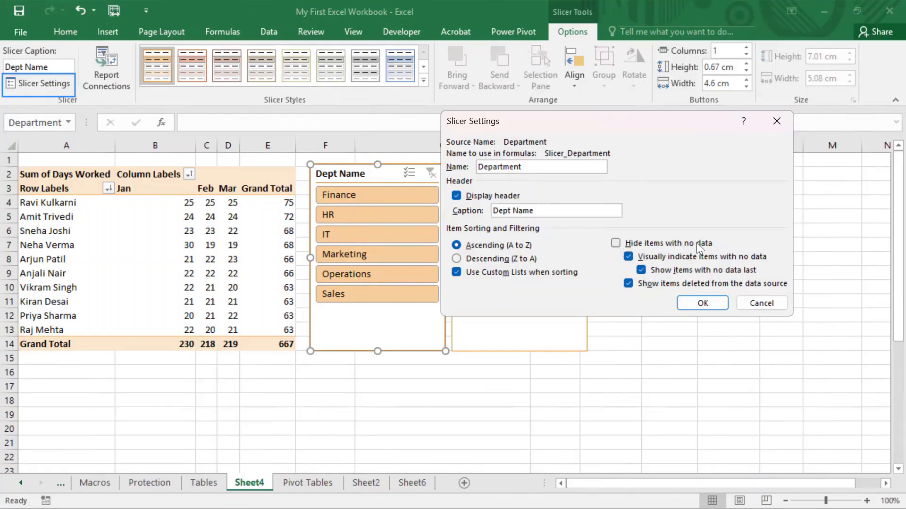
left_click(623, 242)
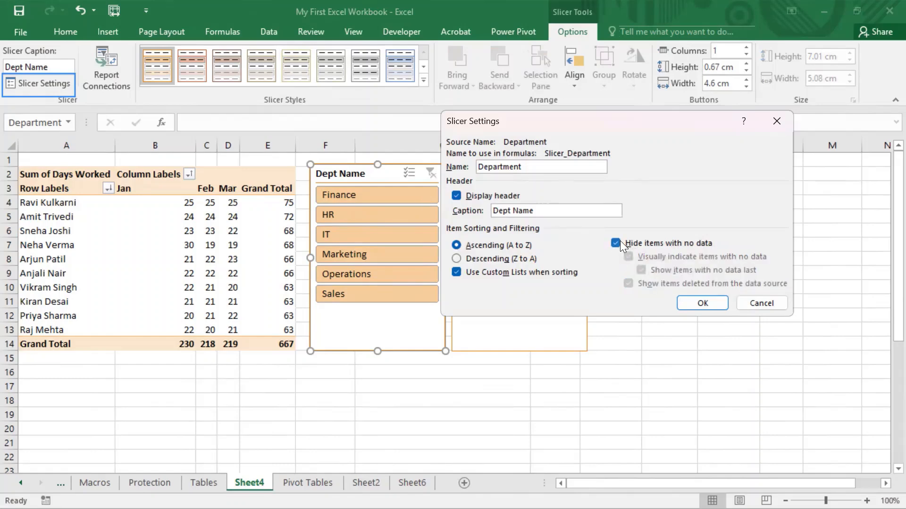
left_click(617, 243)
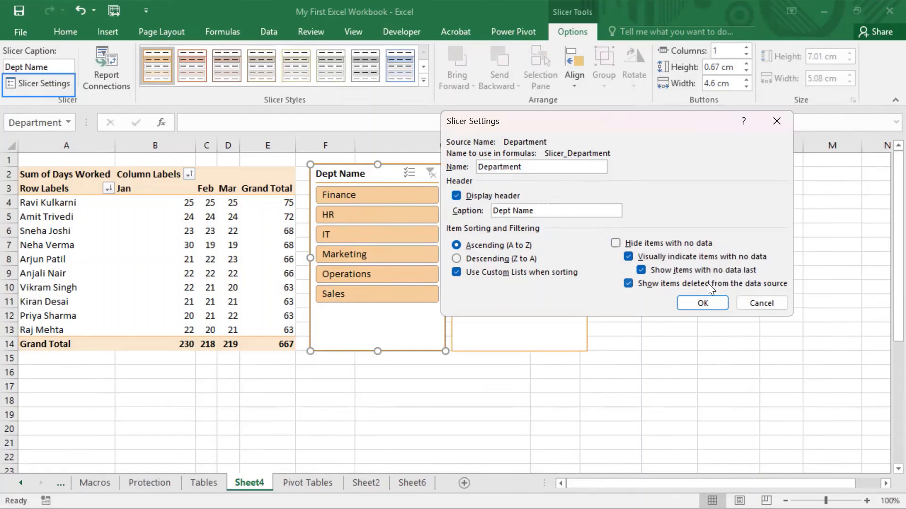
left_click(625, 284)
left_click(702, 303)
- Add filters to the source data on the Pivot Tables sheet and show only rows whose Department is Sales
left_click(307, 482)
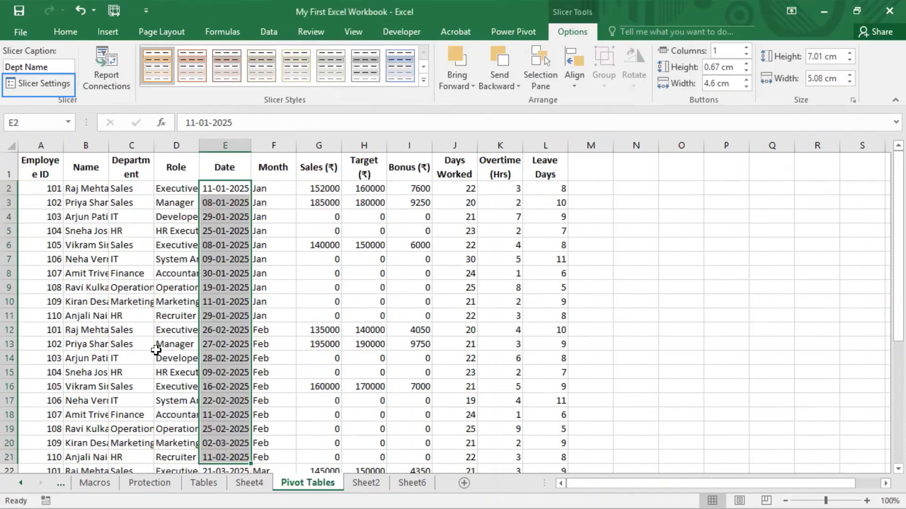
left_click(157, 354)
left_click(142, 173)
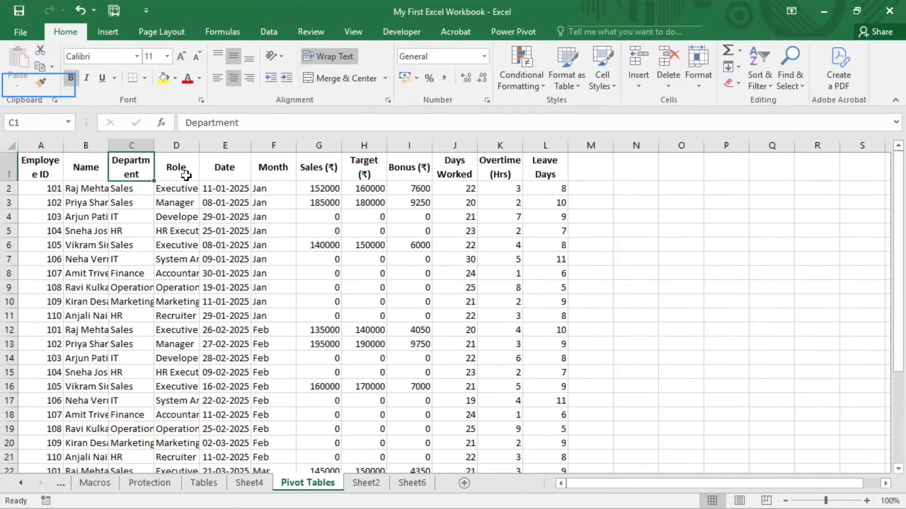
key("alt+a")
key("ctrl+shift+l")
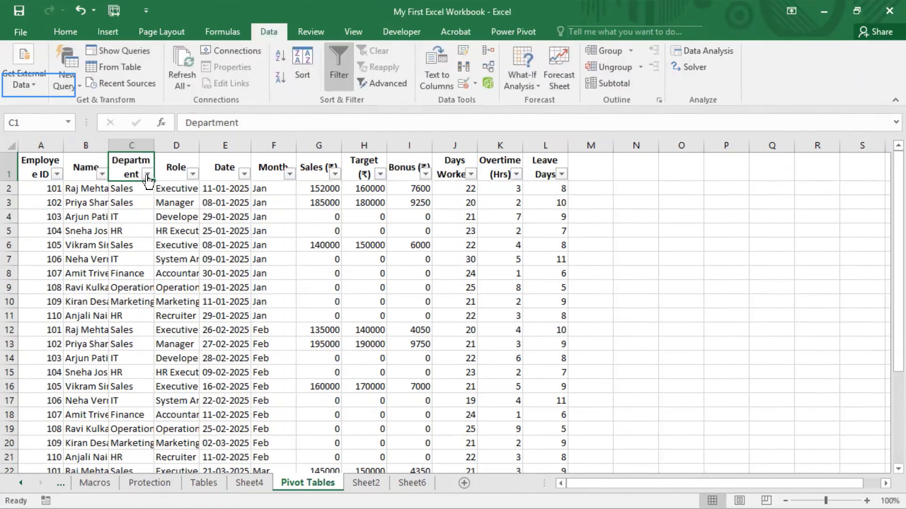
left_click(147, 174)
left_click(65, 312)
scroll(65, 323, "down", 1)
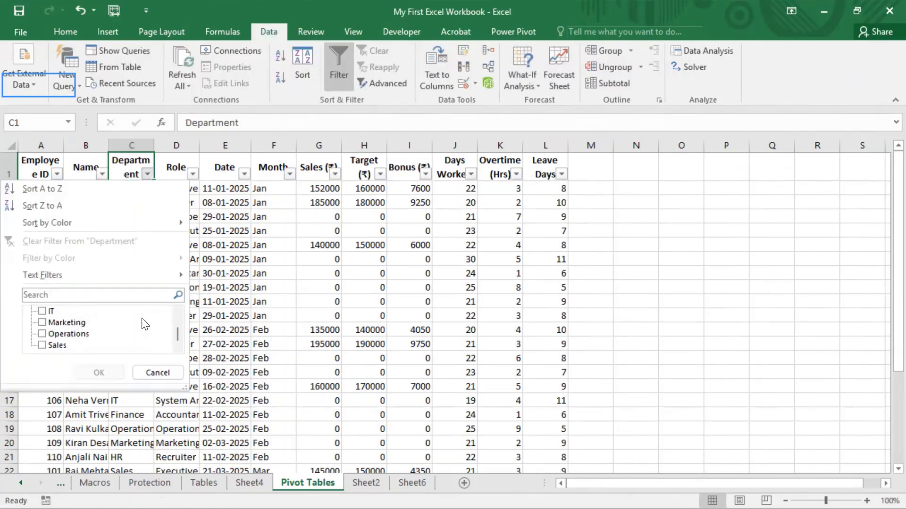
left_click(57, 346)
left_click(98, 372)
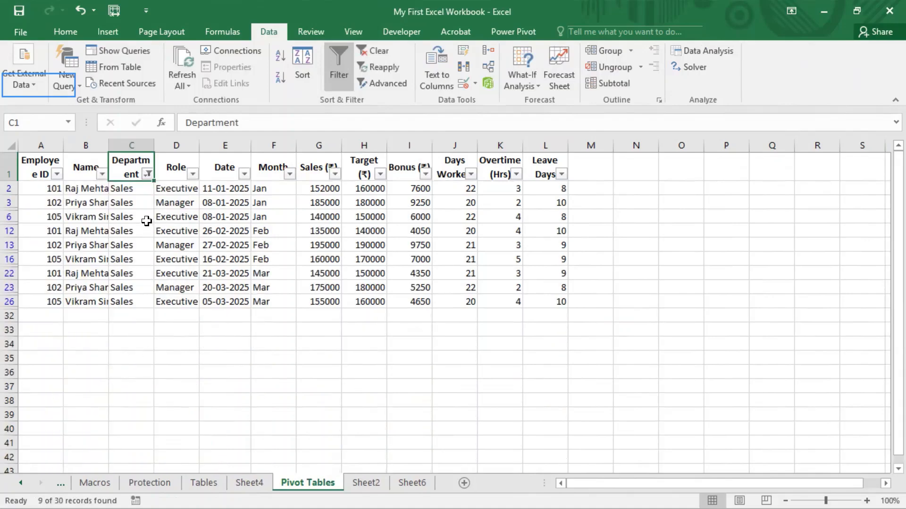
- Delete the Sales entries from the Department column in the filtered source rows
left_click_drag(130, 187, 133, 301)
key("Delete")
left_click(332, 316)
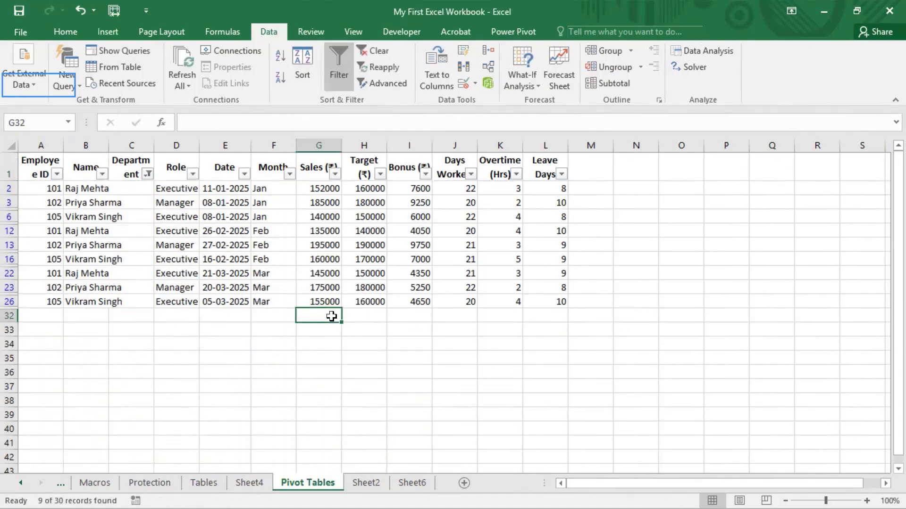
- Refresh the days-worked pivot table on Sheet4
left_click(249, 482)
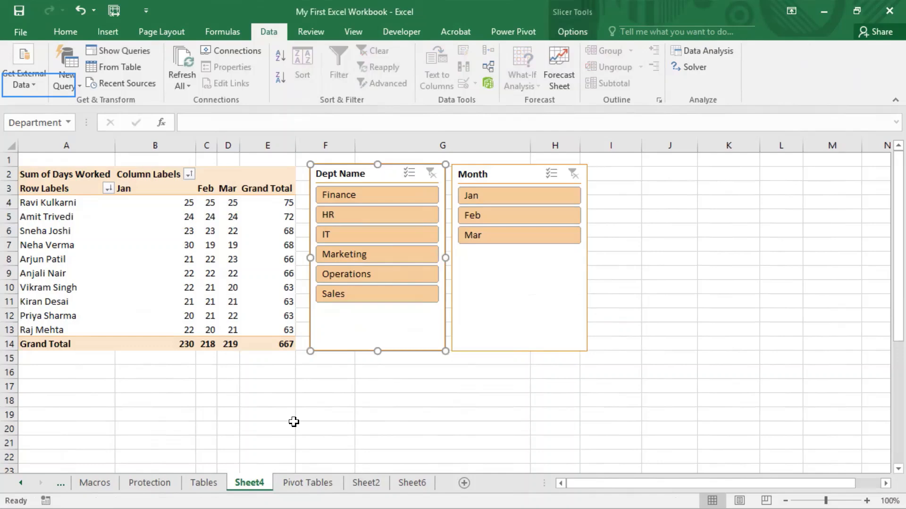
right_click(195, 286)
left_click(244, 348)
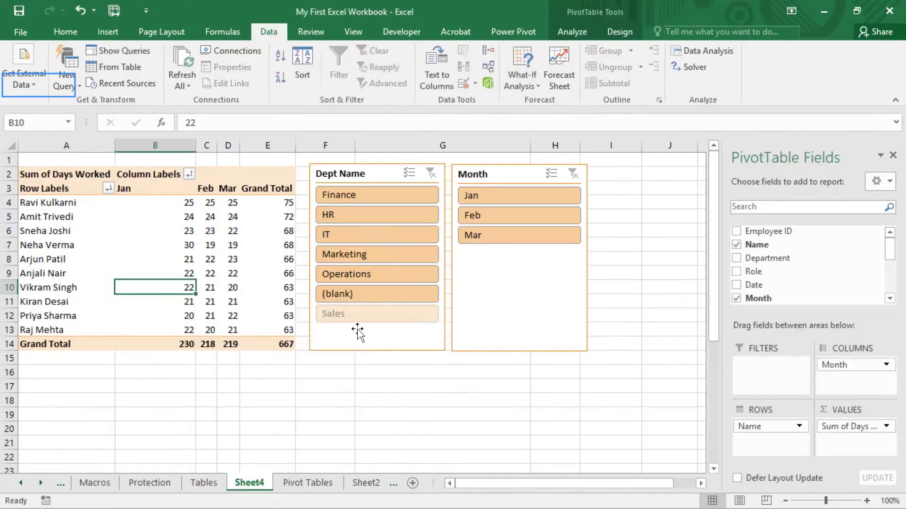
- Filter the pivot table by the deleted Sales item in the Department slicer, and switch the filter to HR
left_click(346, 320)
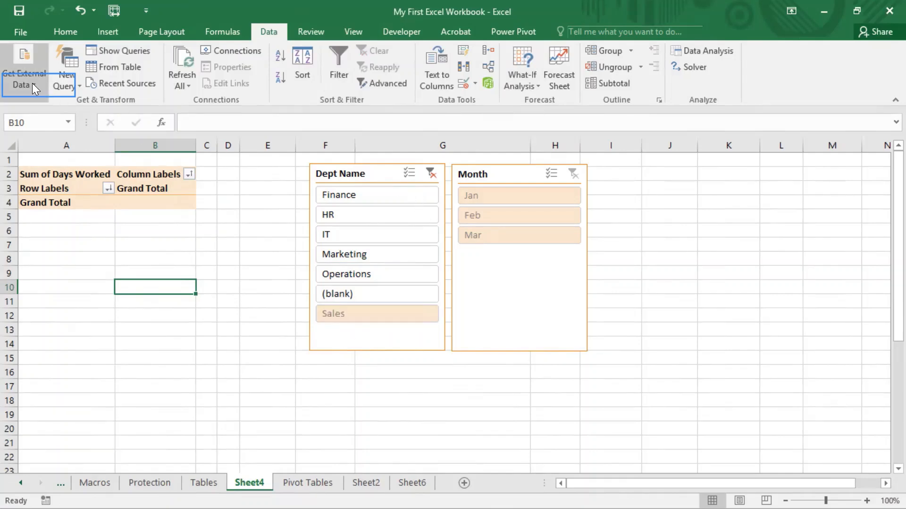
left_click(414, 212)
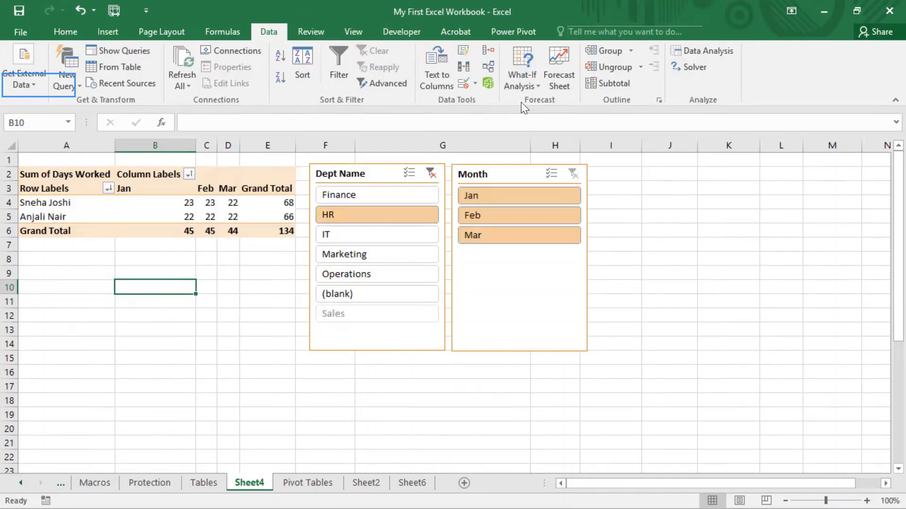
- Turn off Show items deleted from the data source in the Department slicer's settings
left_click(385, 179)
left_click(568, 29)
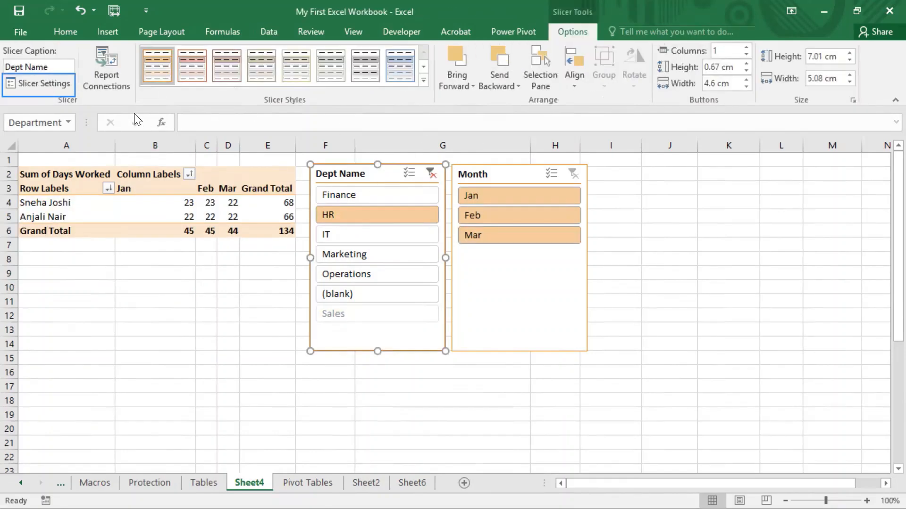
left_click(49, 79)
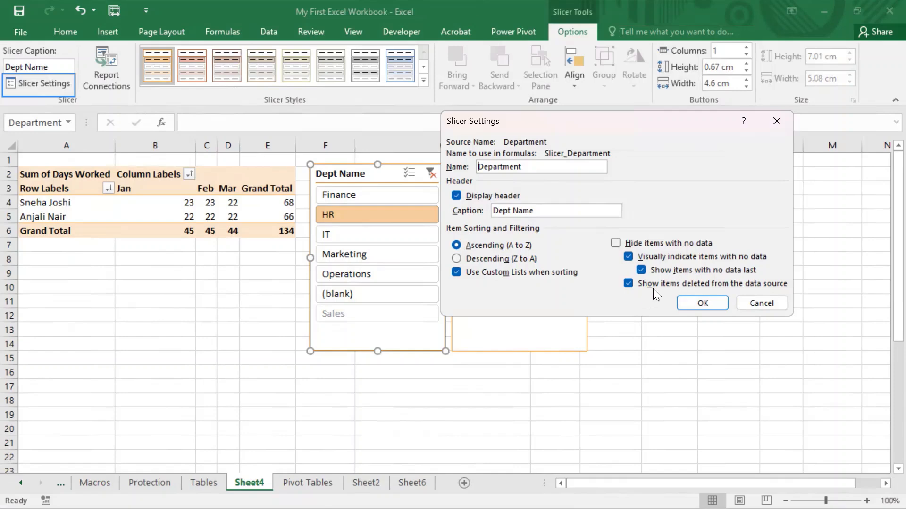
left_click(785, 282)
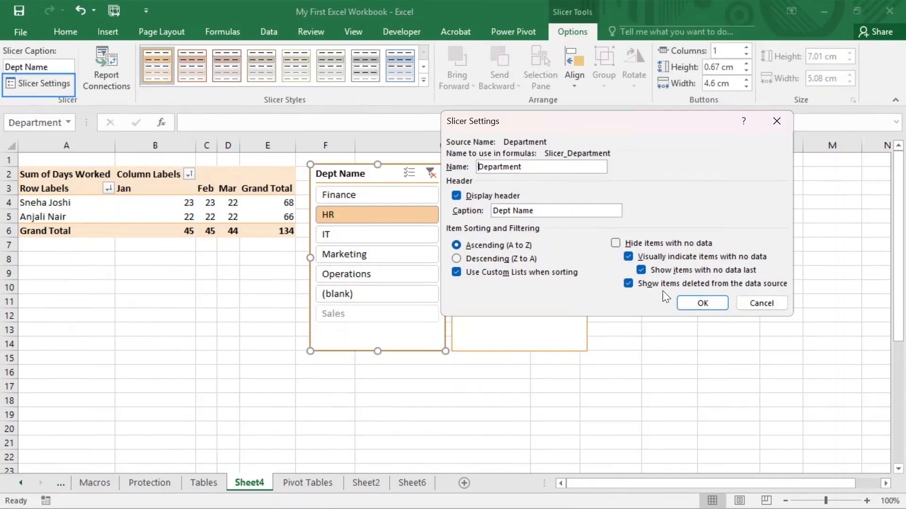
left_click(704, 303)
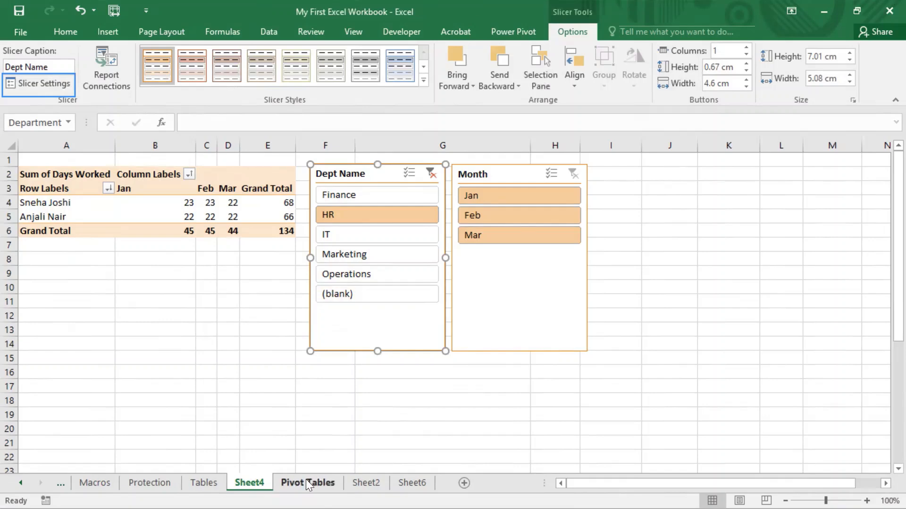
- Undo the slicer setting, the department filters and the pivot table refresh, restoring Sales as a regular slicer item
key("ctrl+z")
key("ctrl+z")
key("ctrl+z")
key("ctrl+z")
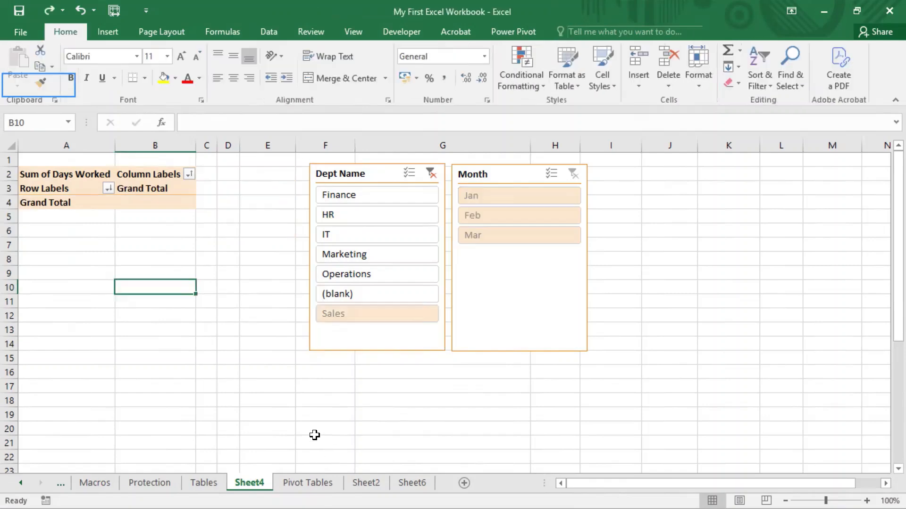
left_click(299, 409)
left_click(283, 286)
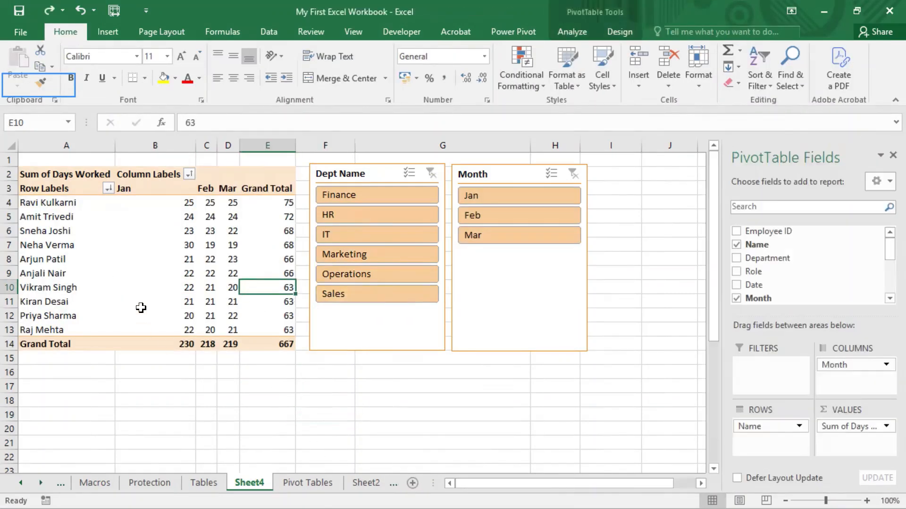
key("alt+Tab")
key("alt+Tab")
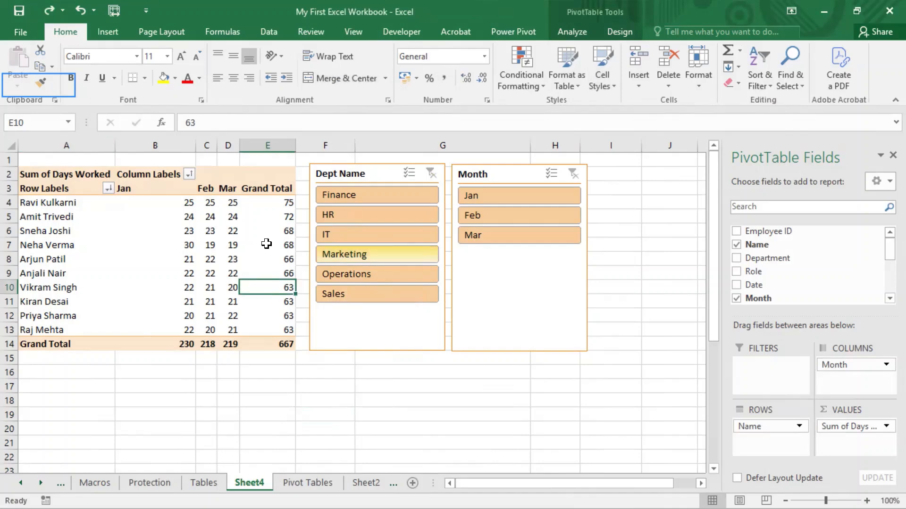
- Shorten the Department slicer to a height of about 5.48 cm and the Month slicer to about 3.44 cm
left_click(366, 162)
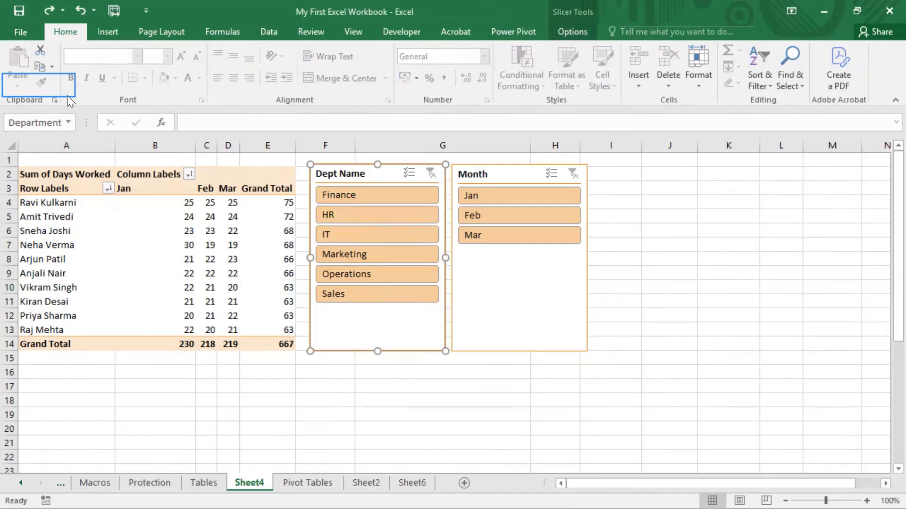
left_click(568, 32)
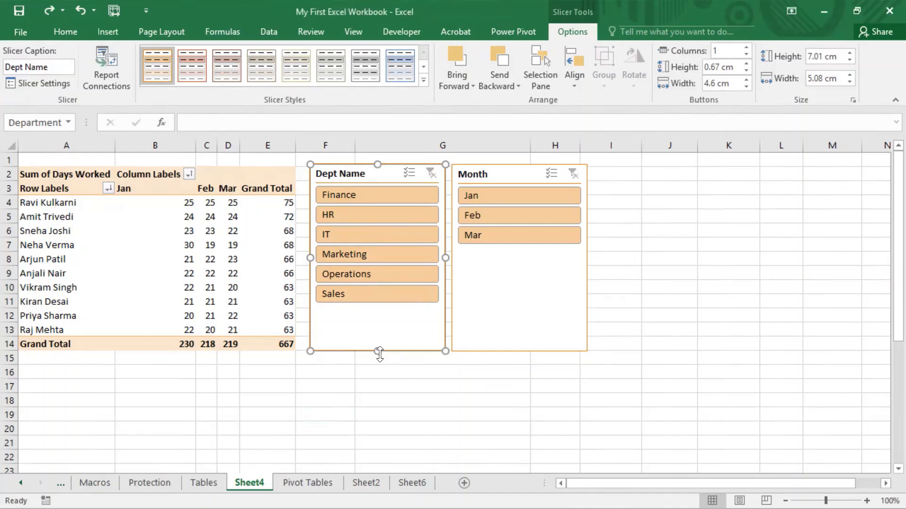
left_click_drag(378, 353, 378, 310)
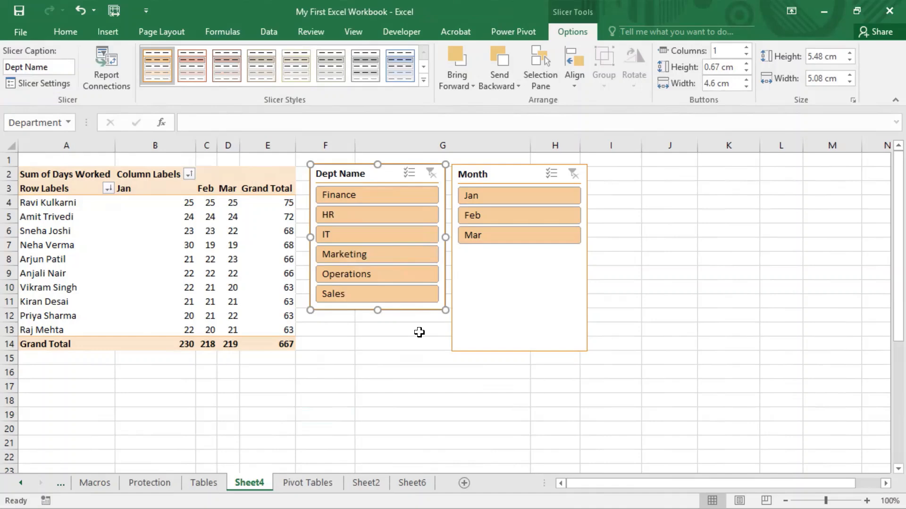
left_click(522, 348)
left_click_drag(519, 352, 520, 257)
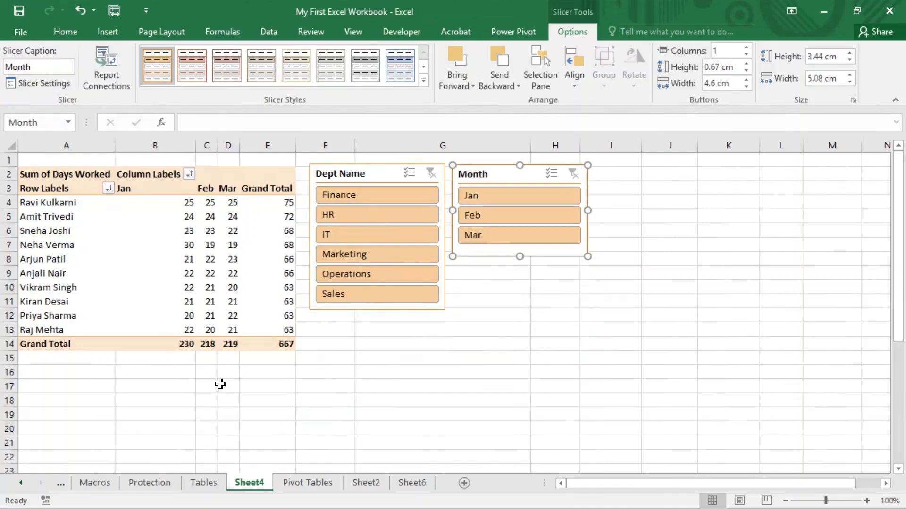
- Copy the whole pivot table and paste the duplicate below it, starting at cell A16
left_click(46, 170)
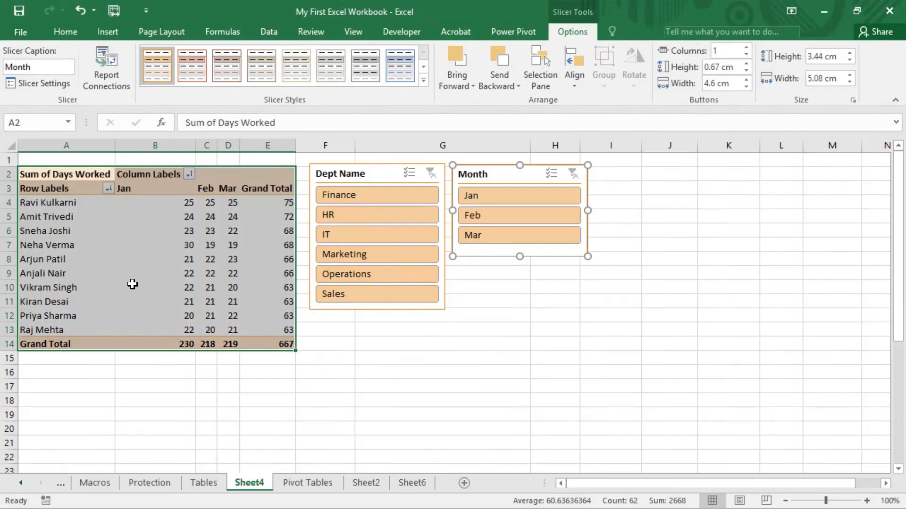
key("ctrl+c")
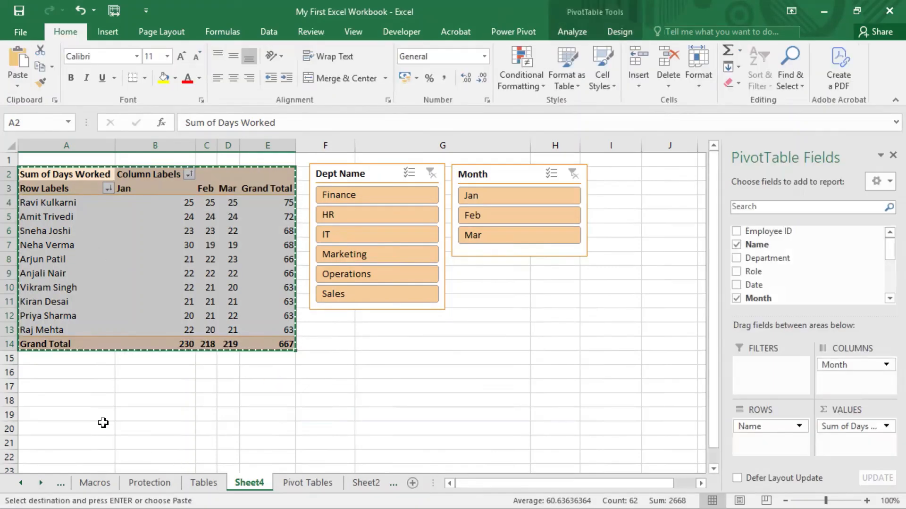
left_click(75, 371)
key("ctrl+v")
left_click(73, 427)
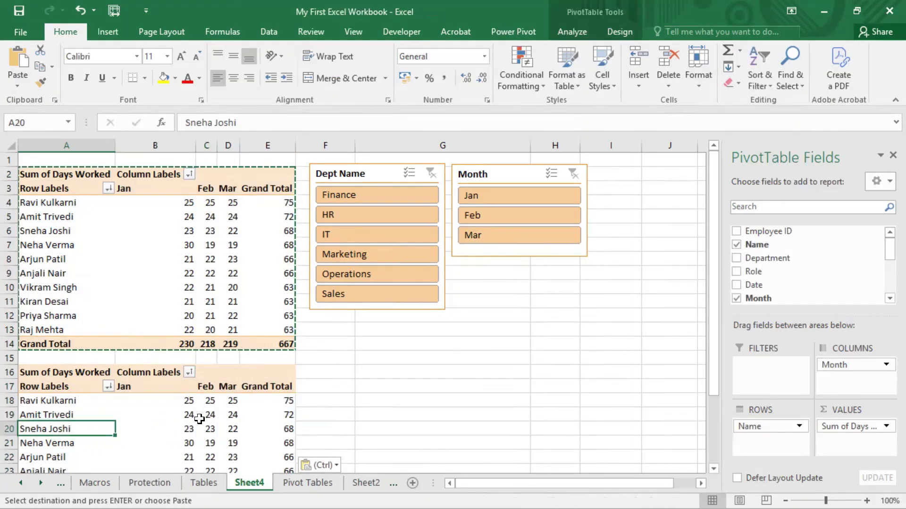
- Replace the Name row field of the copied pivot table with Employee ID
left_click_drag(757, 426, 599, 431)
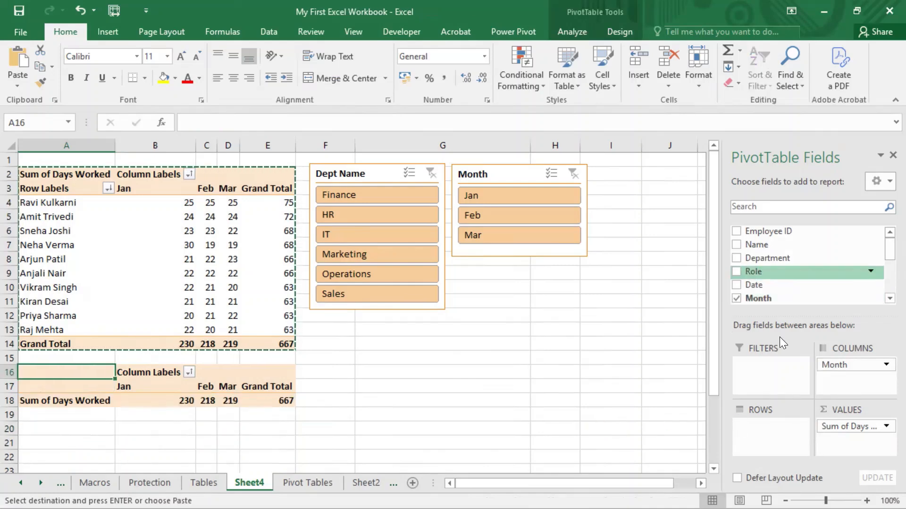
scroll(779, 337, "down", 2)
scroll(779, 337, "up", 2)
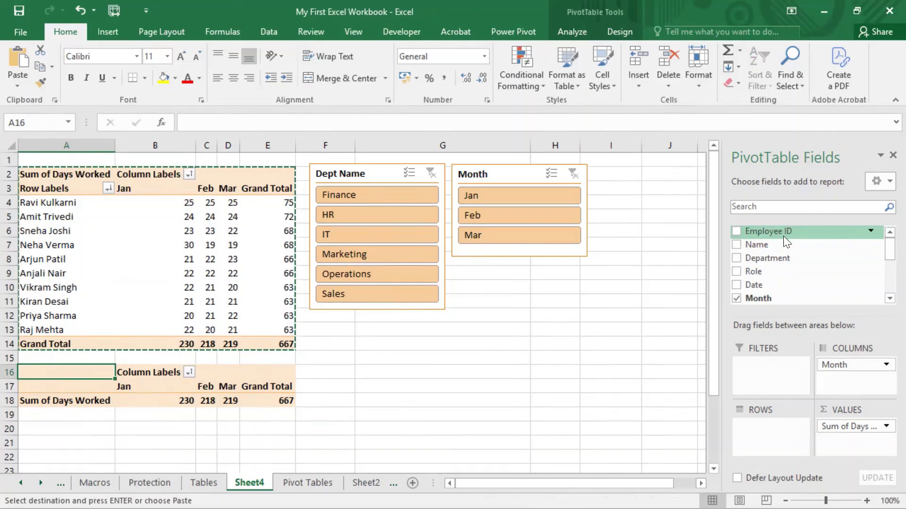
left_click_drag(783, 236, 771, 446)
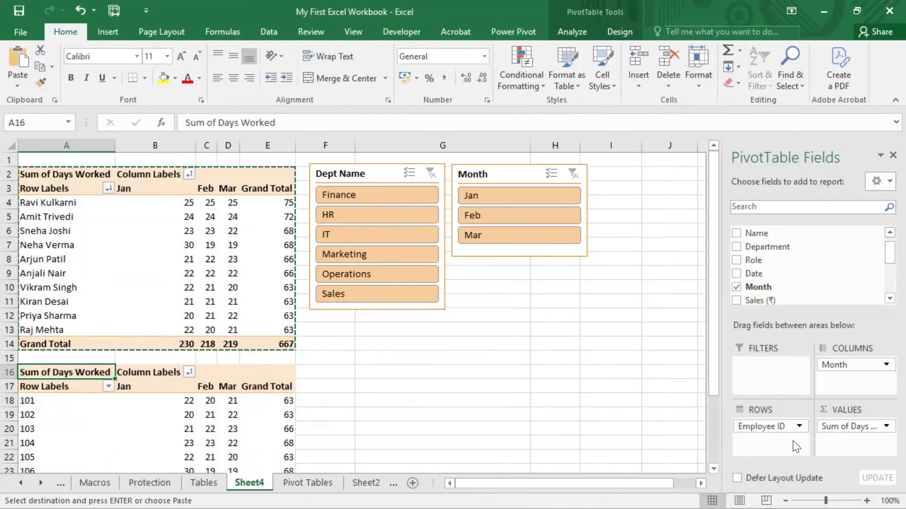
scroll(328, 364, "down", 4)
scroll(329, 362, "up", 4)
left_click(245, 415)
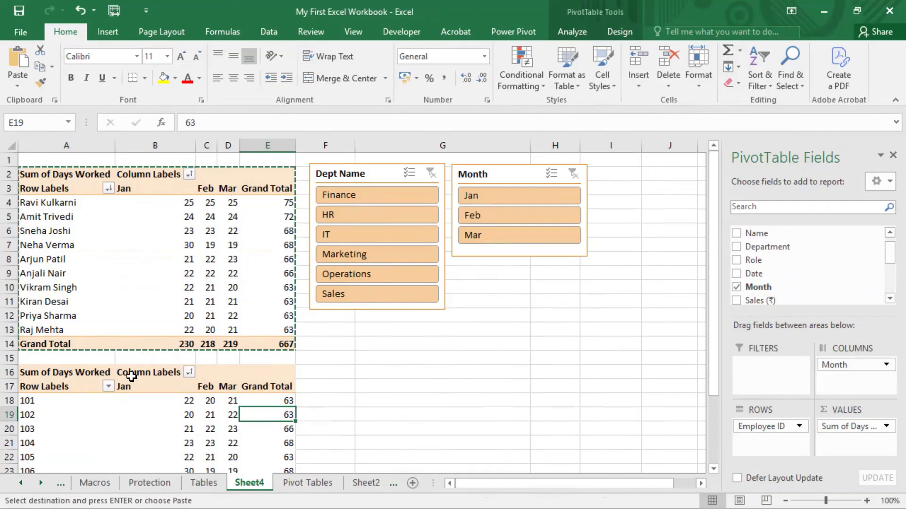
left_click(95, 417)
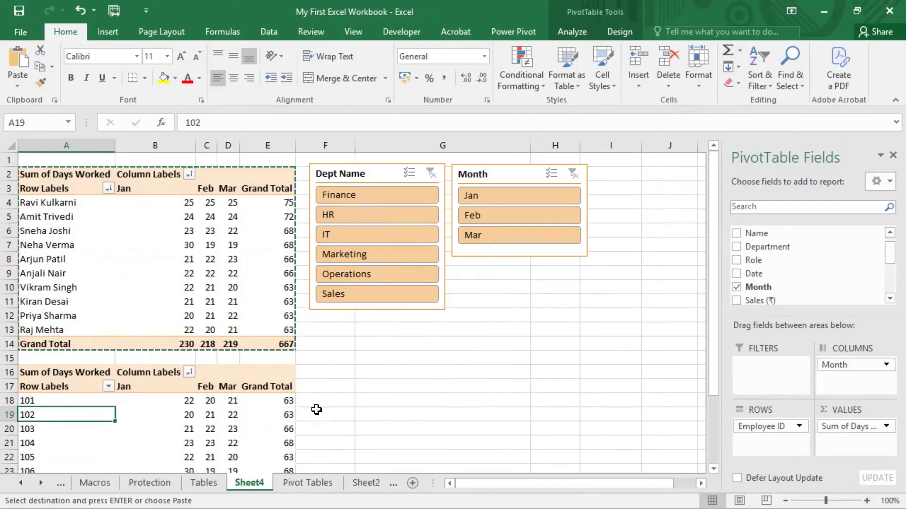
- Replace the row field of the copied pivot table with Role
left_click_drag(764, 426, 606, 422)
left_click_drag(753, 260, 767, 432)
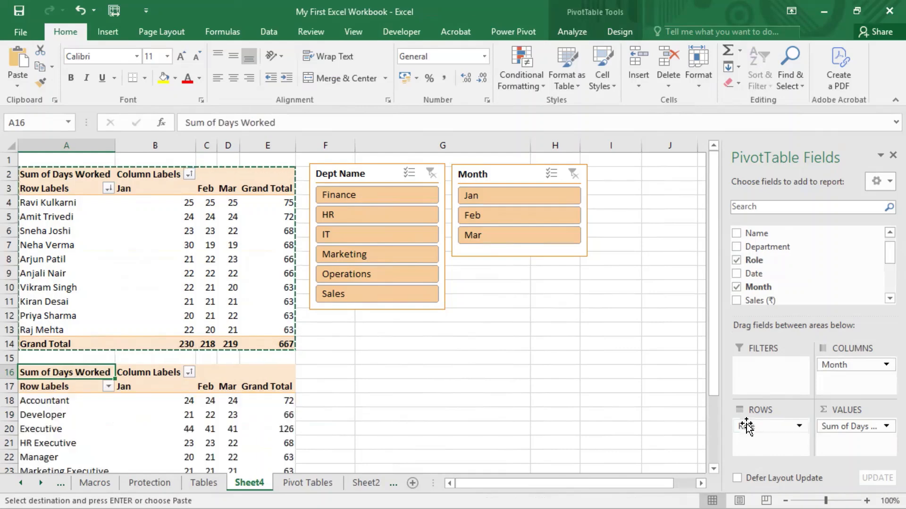
scroll(259, 383, "down", 1)
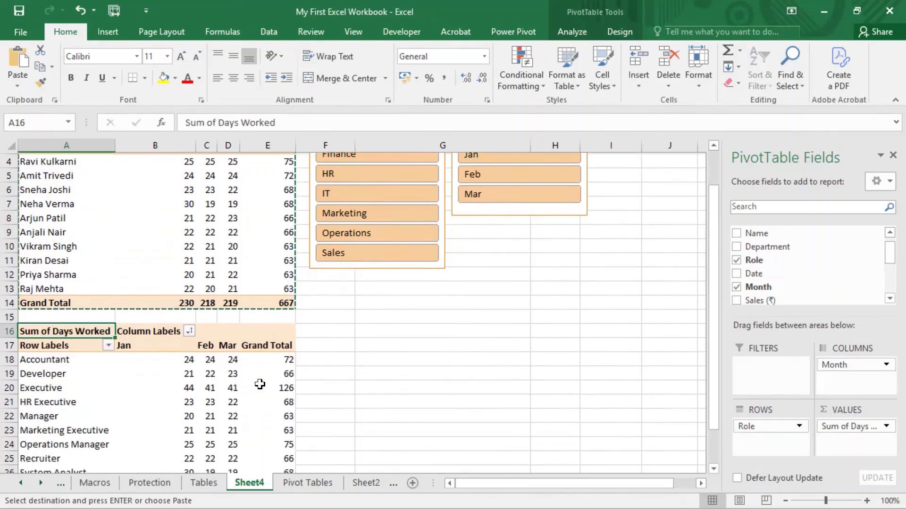
scroll(259, 383, "up", 1)
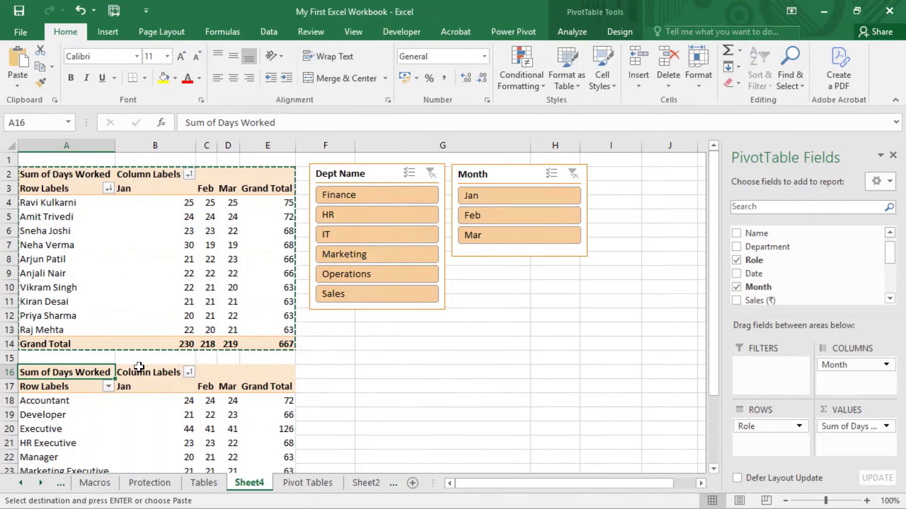
scroll(160, 388, "down", 2)
scroll(160, 389, "up", 2)
left_click(361, 341)
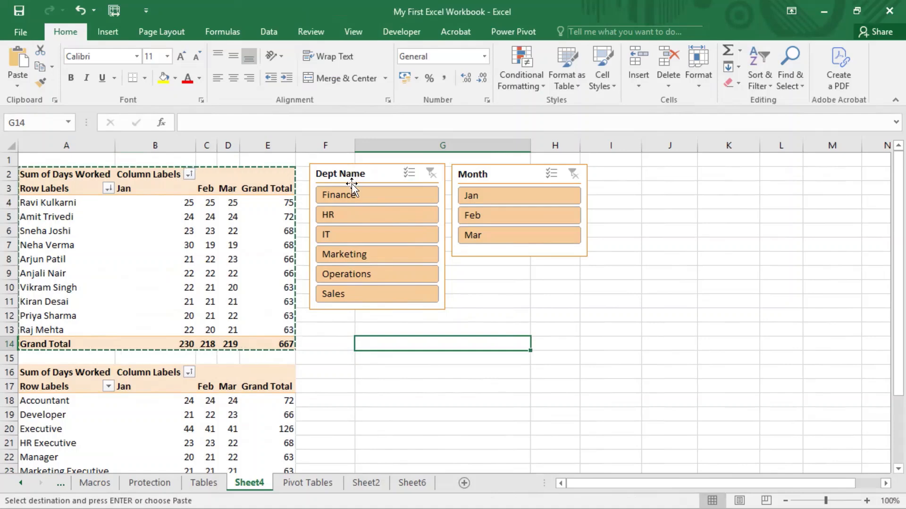
- Filter both pivot tables by each department in turn, from Sales up to Finance, and clear the Dept Name slicer's filter
left_click(358, 294)
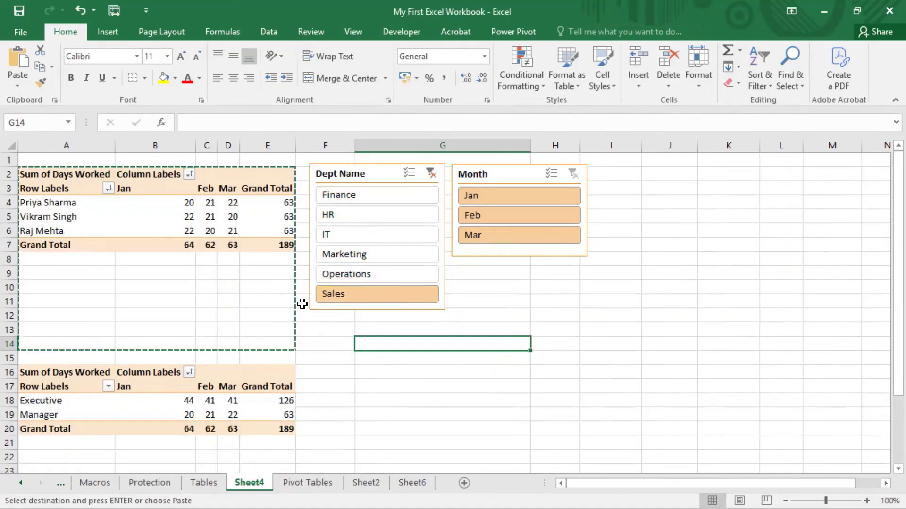
left_click(359, 275)
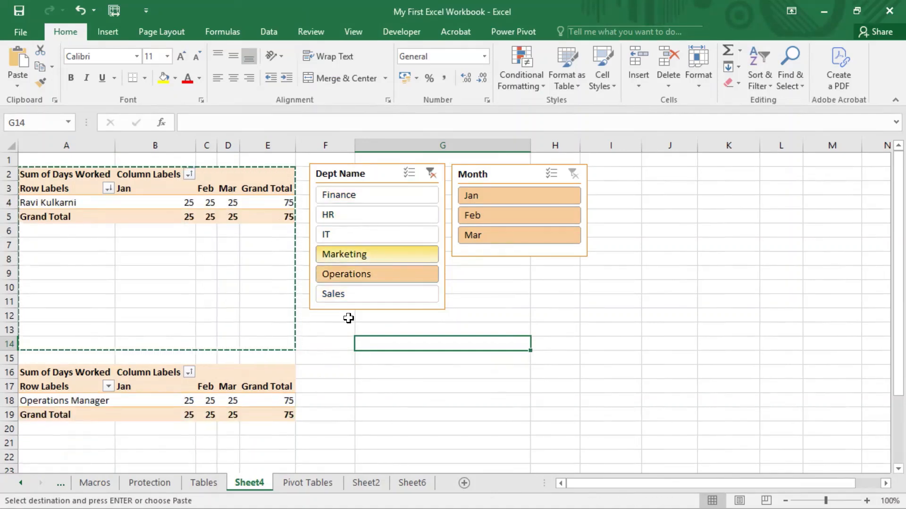
left_click(362, 255)
left_click(360, 235)
left_click(357, 212)
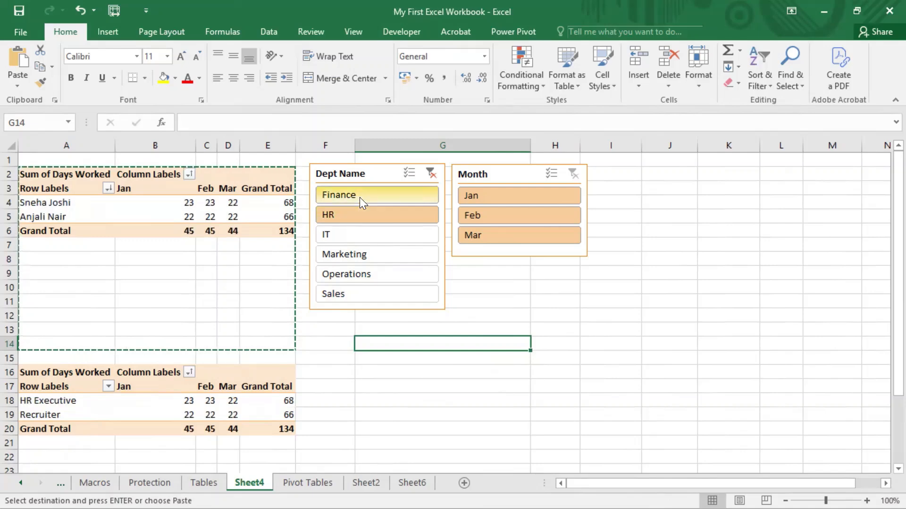
left_click(360, 196)
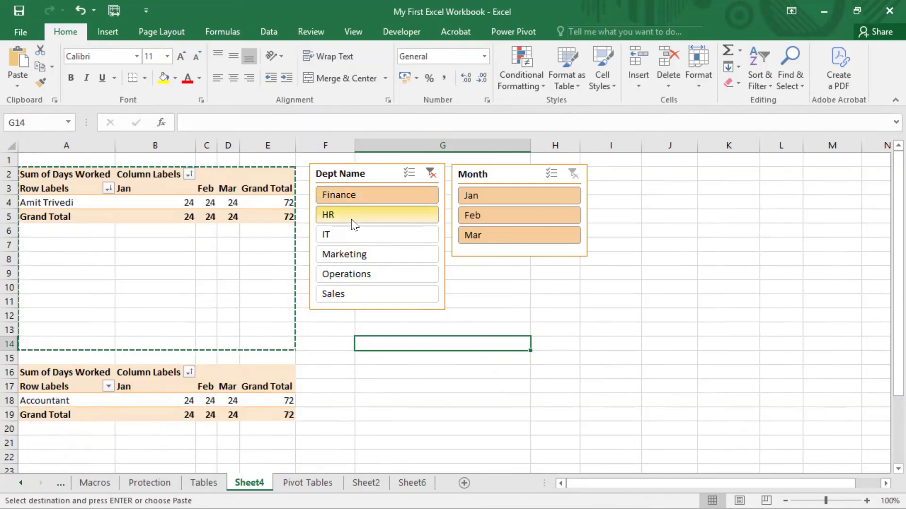
left_click(429, 170)
left_click(207, 245)
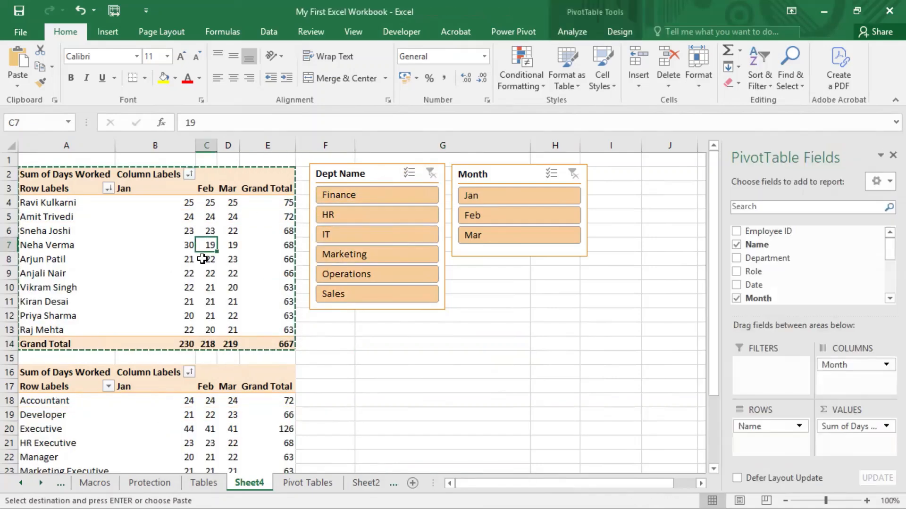
- Disconnect PivotTable6 from the Dept Name slicer in its report connections
left_click(372, 175)
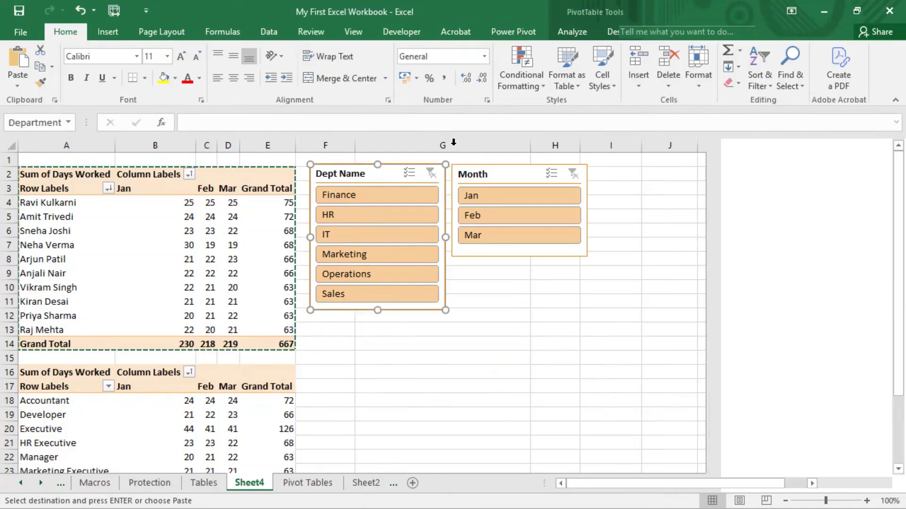
left_click(574, 31)
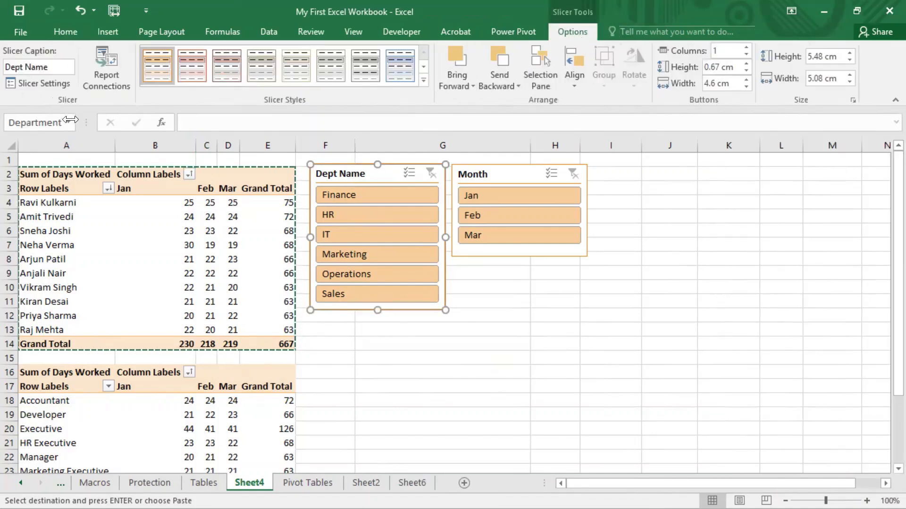
left_click(110, 69)
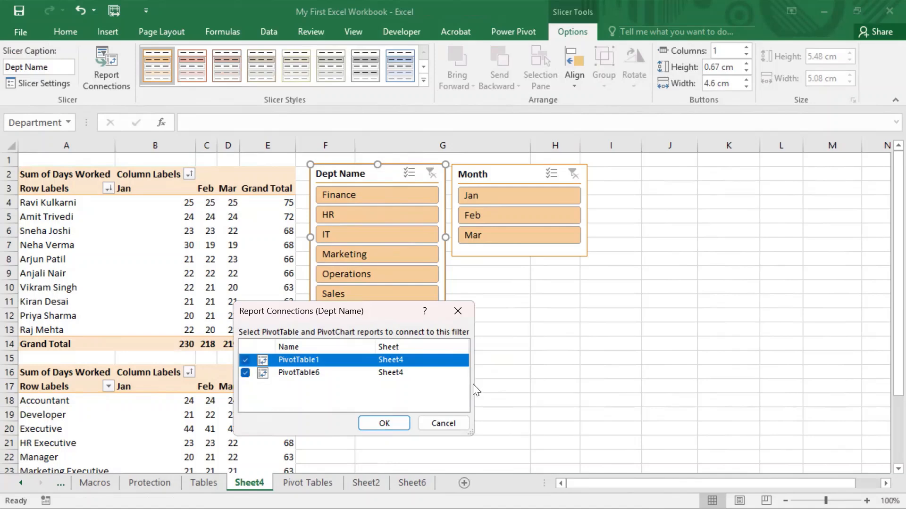
key("ctrl+2")
left_click_drag(233, 345, 257, 401)
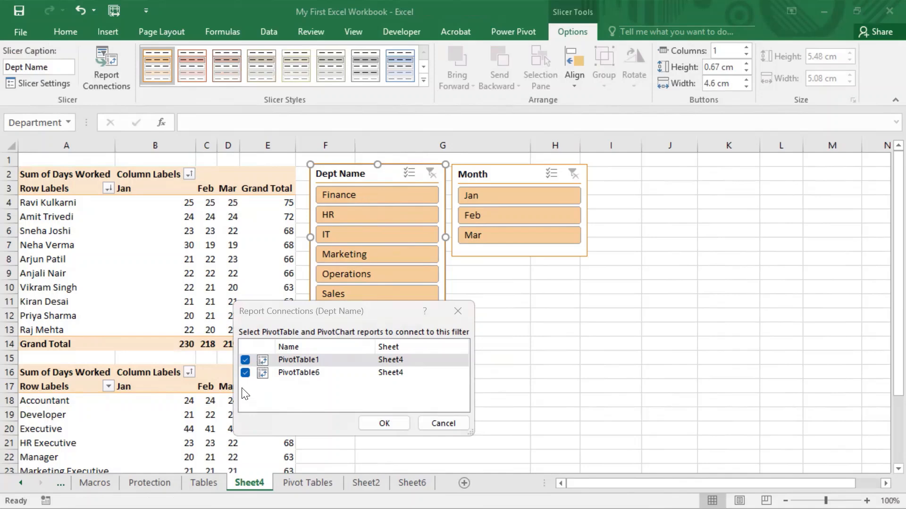
left_click(243, 373)
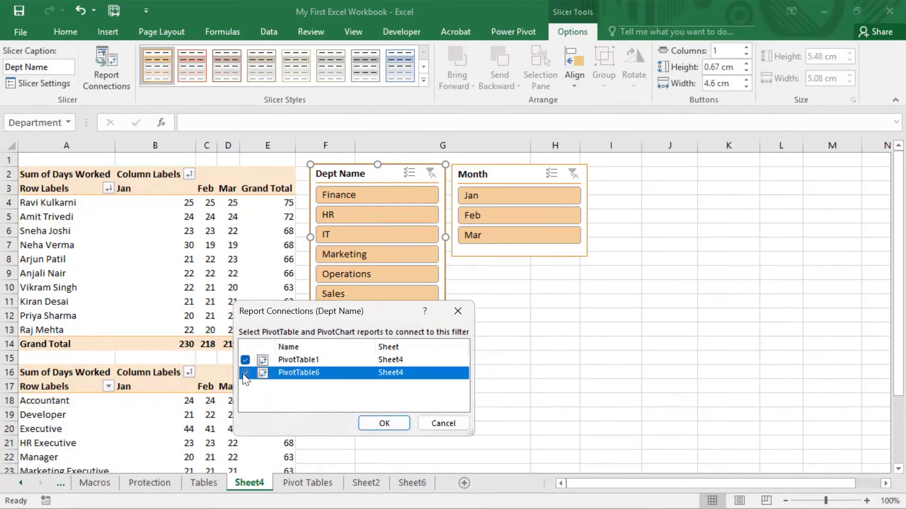
left_click(389, 424)
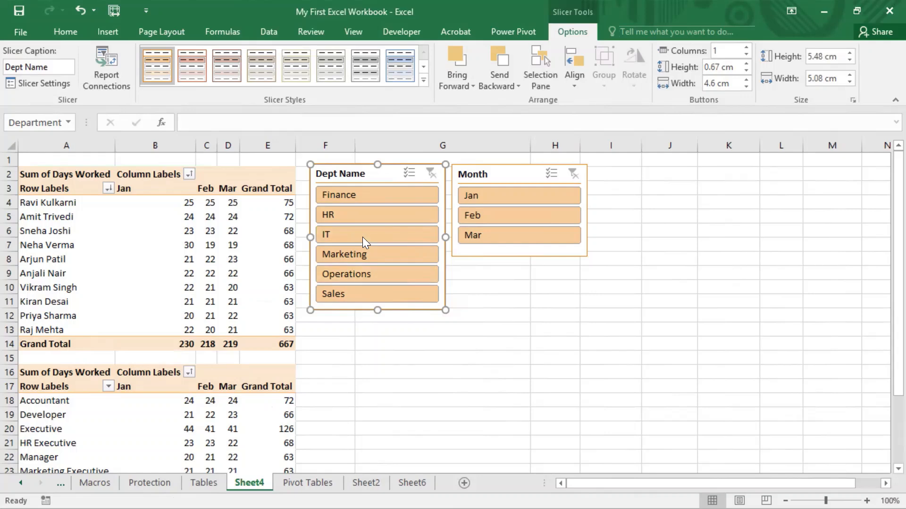
- Filter the Dept Name slicer by Sales, switch it to Operations, and compare the rows of the two pivot tables
left_click(368, 294)
left_click(377, 274)
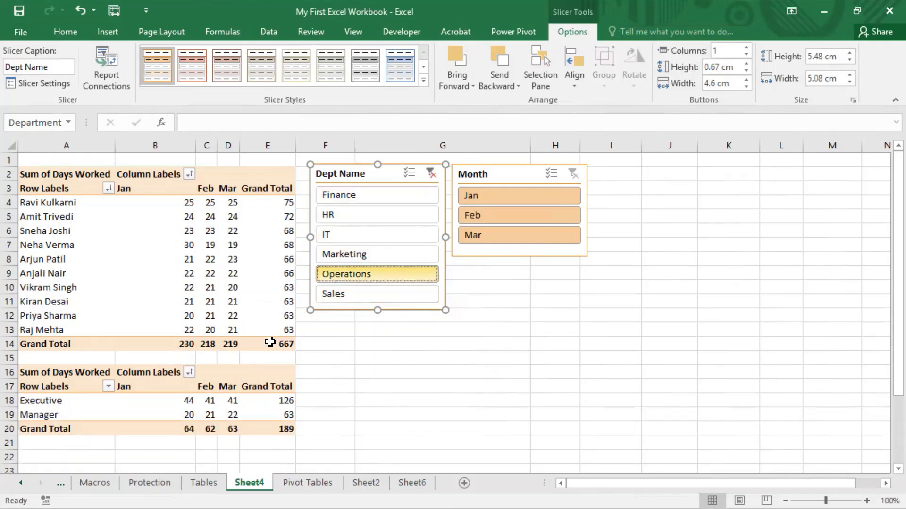
left_click_drag(43, 202, 45, 330)
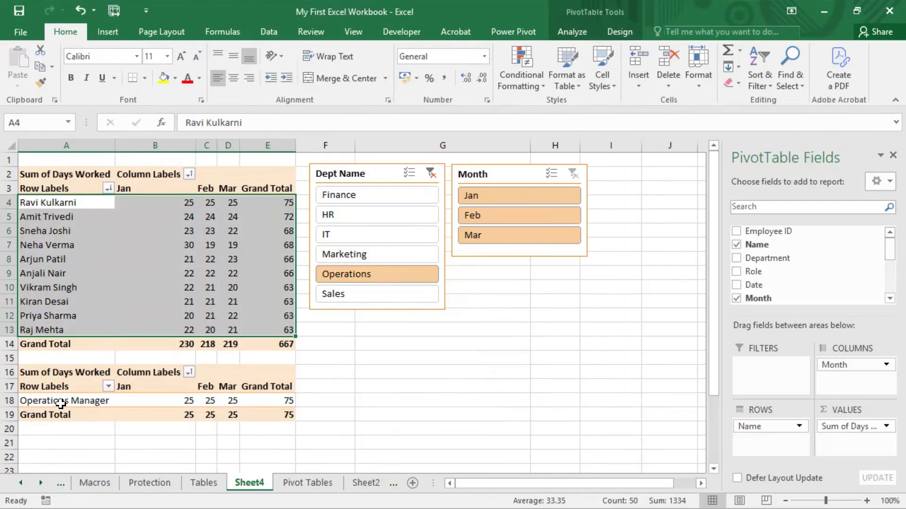
left_click(60, 401)
left_click_drag(185, 395, 283, 400)
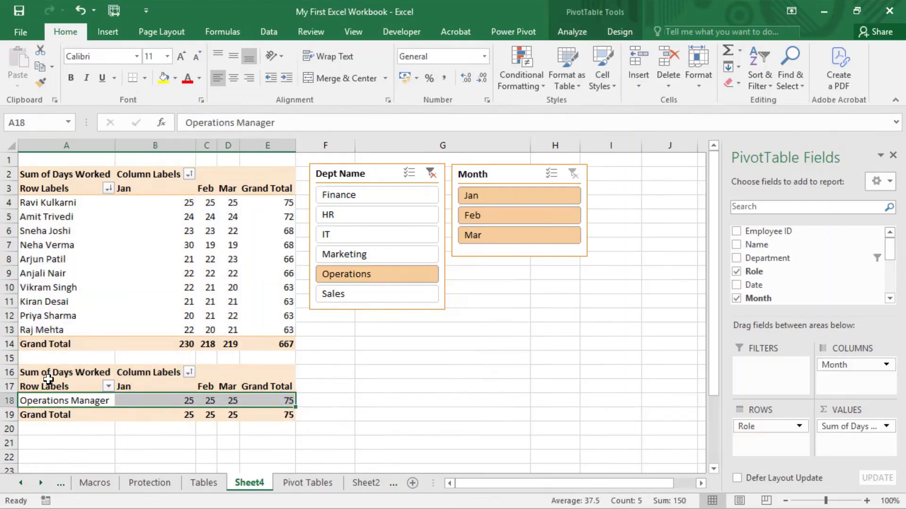
- Switch the Dept Name slicer through Marketing, IT, HR and Finance, ending on Sales
left_click(373, 254)
left_click(372, 236)
left_click(371, 218)
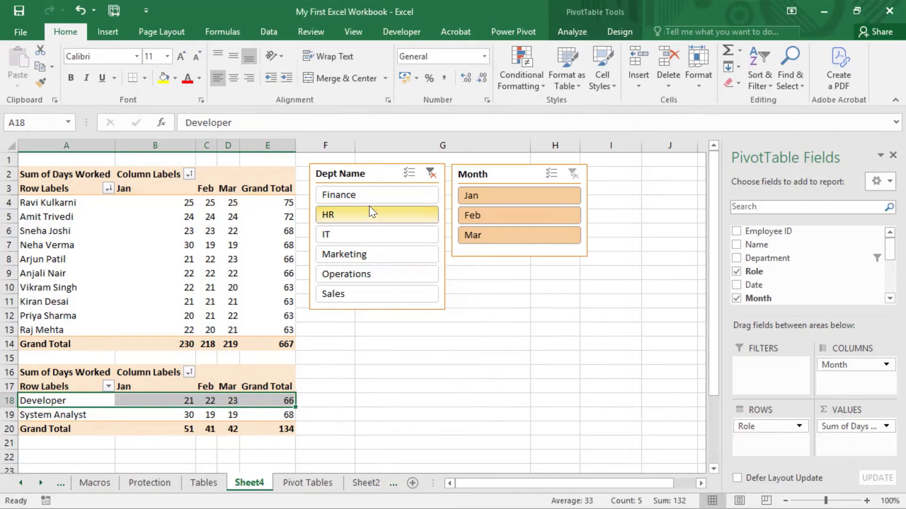
left_click(367, 197)
left_click(365, 293)
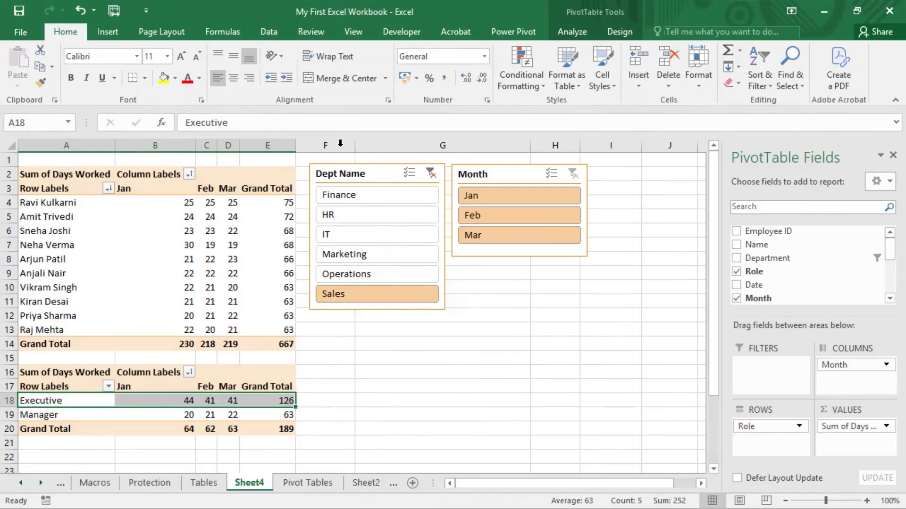
- Reconnect PivotTable6 to the Dept Name slicer in its report connections
left_click(352, 168)
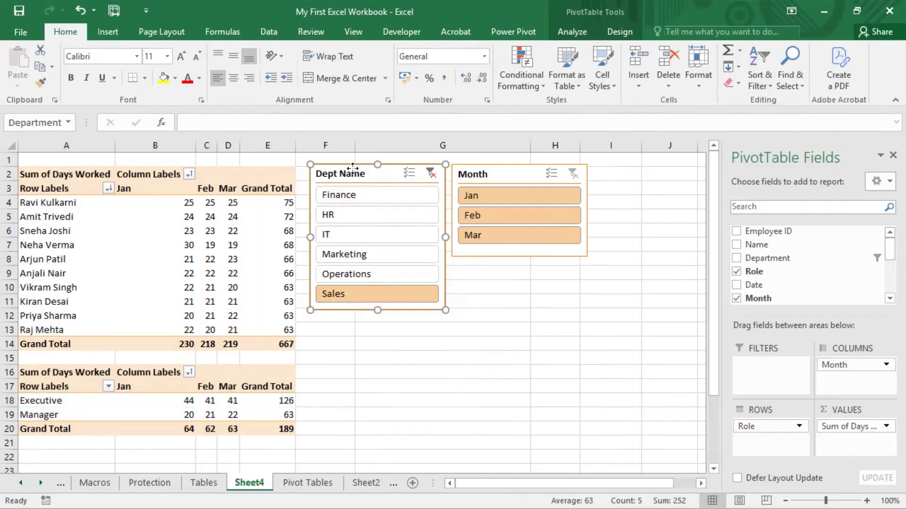
left_click(572, 32)
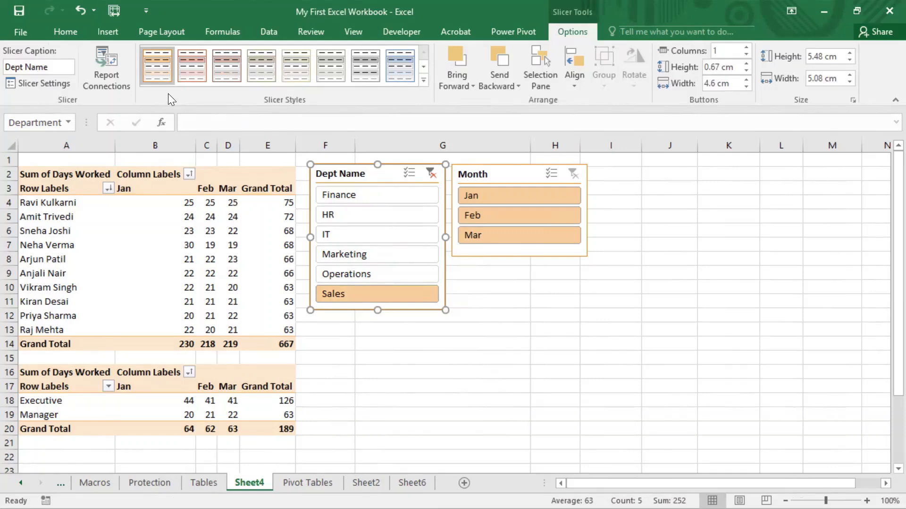
left_click(106, 68)
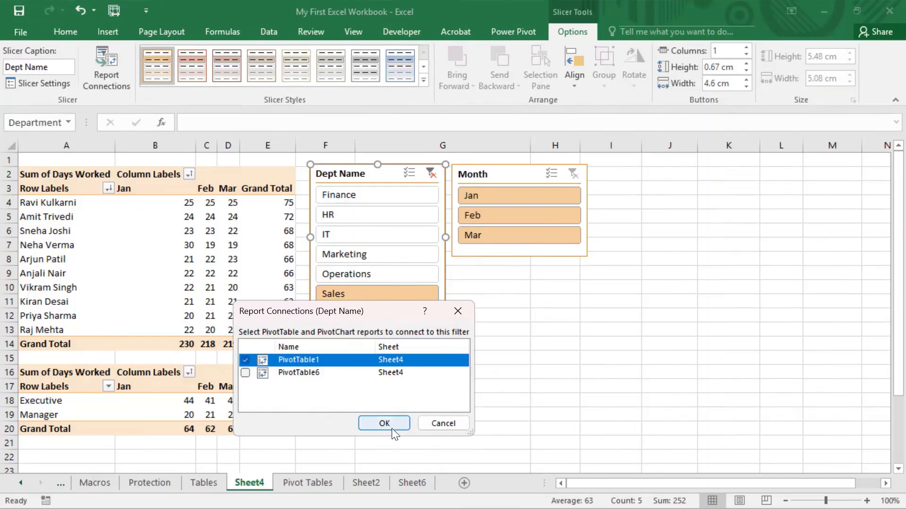
left_click(246, 374)
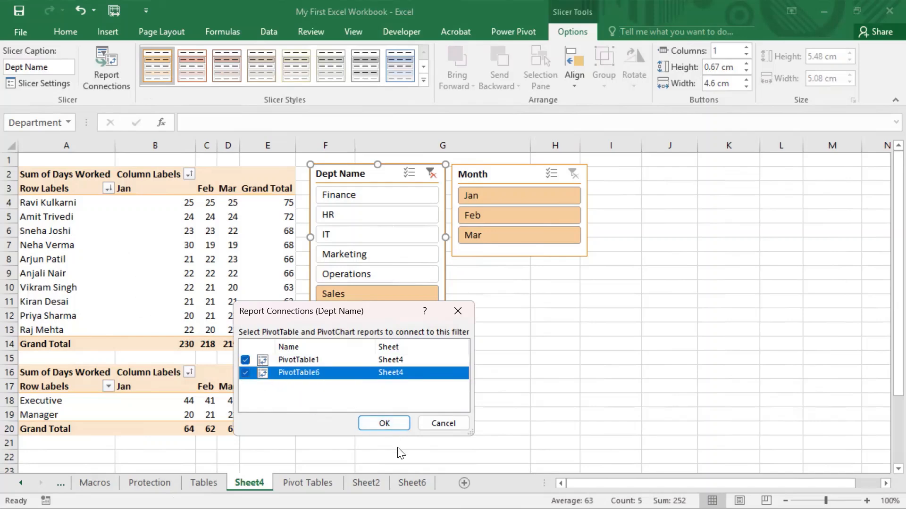
left_click(378, 415)
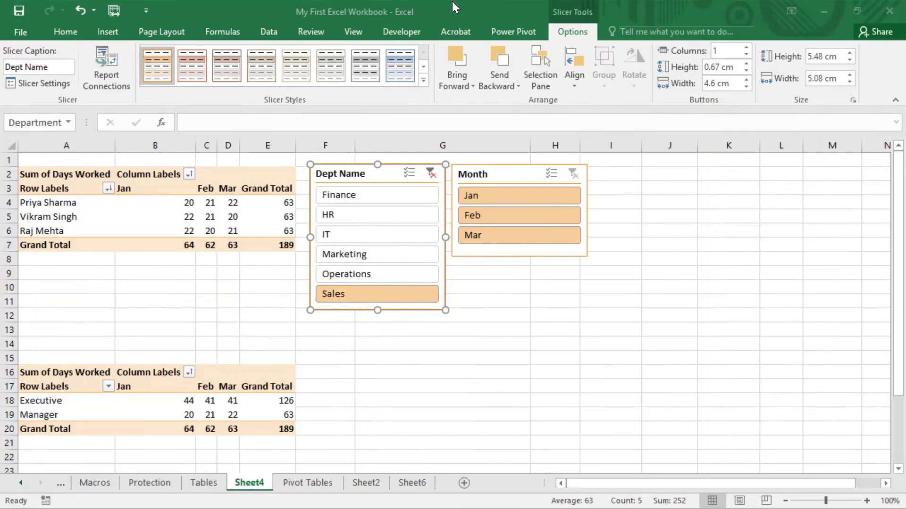
- Filter both pivot tables by Jan in the Month slicer, and clear the filters of both slicers
left_click(511, 197)
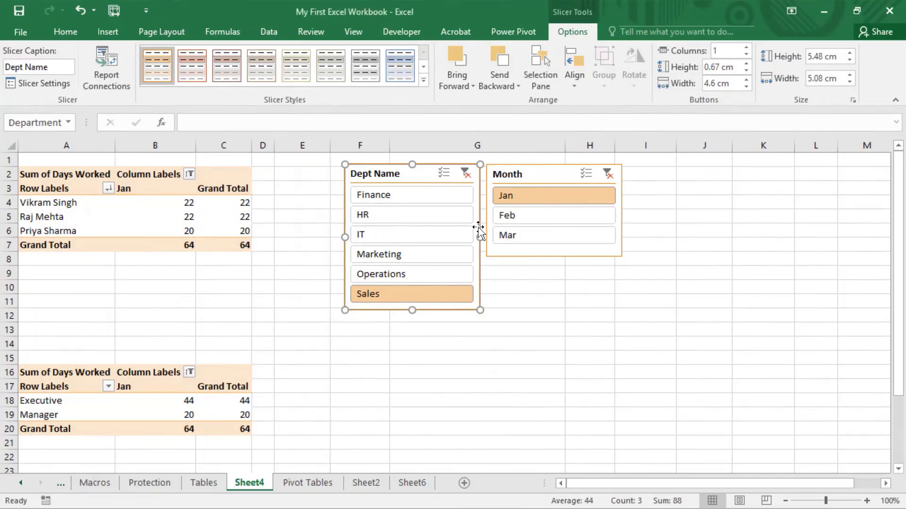
left_click(464, 173)
left_click(607, 174)
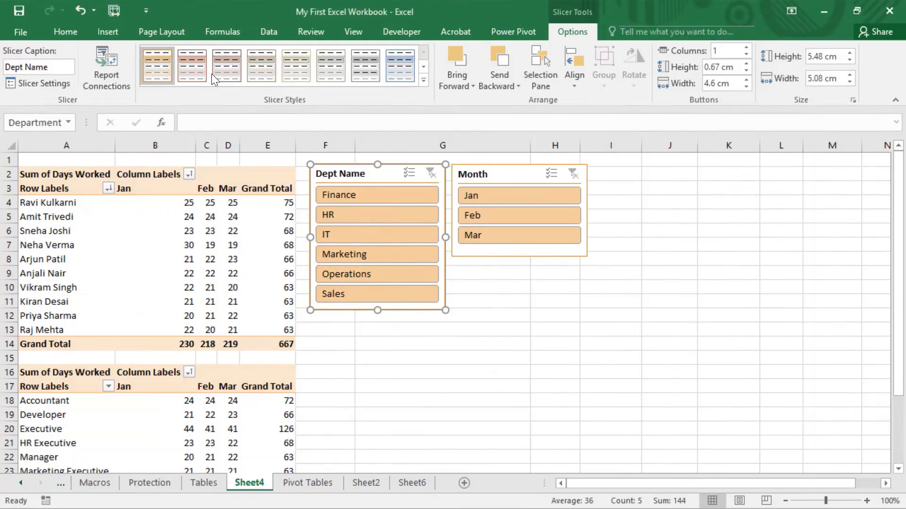
- Try several light and dark slicer styles on the Dept Name slicer, and return it to the light orange style
mouse_move(134, 41)
left_mouse_down()
mouse_move(389, 107)
mouse_move(441, 107)
mouse_move(428, 106)
left_mouse_up()
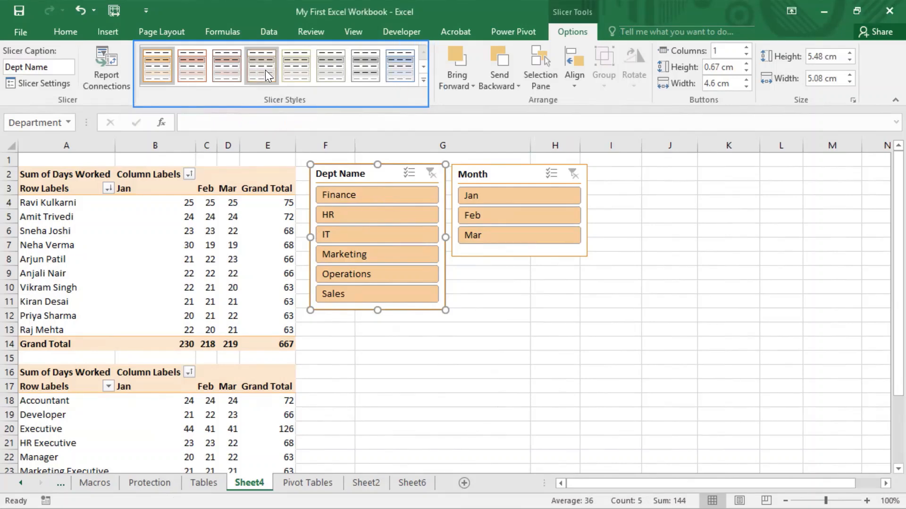
left_click(297, 68)
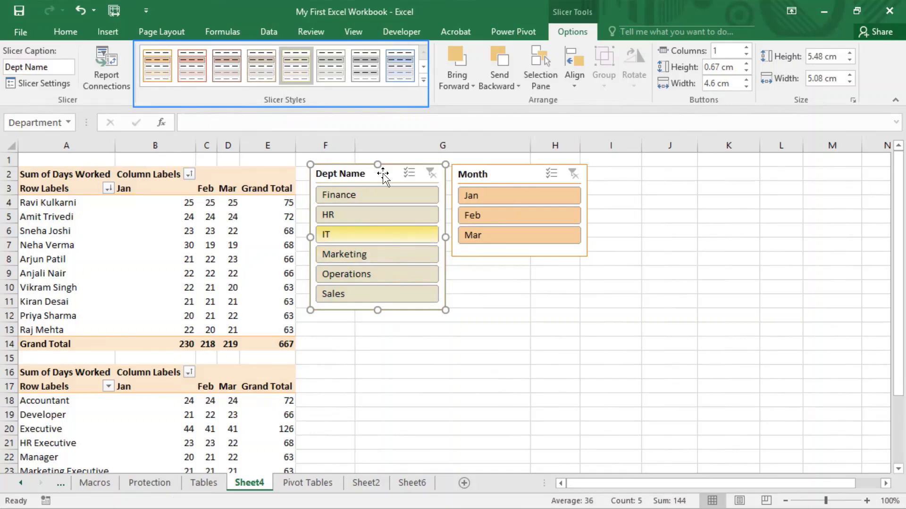
left_click(403, 67)
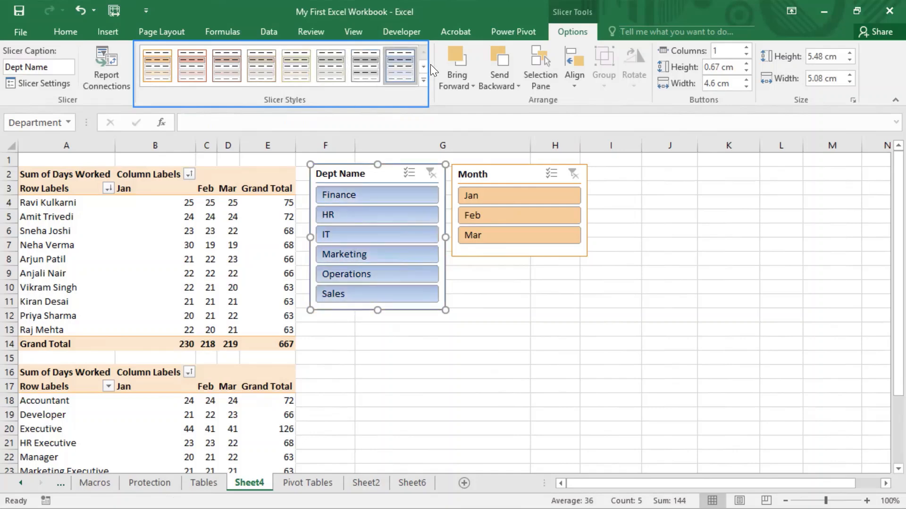
left_click(426, 65)
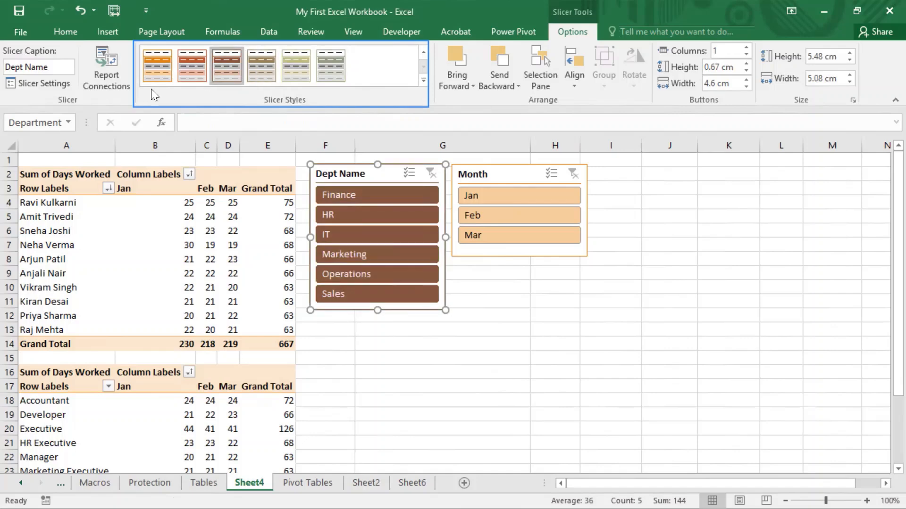
left_click(162, 76)
left_click(188, 68)
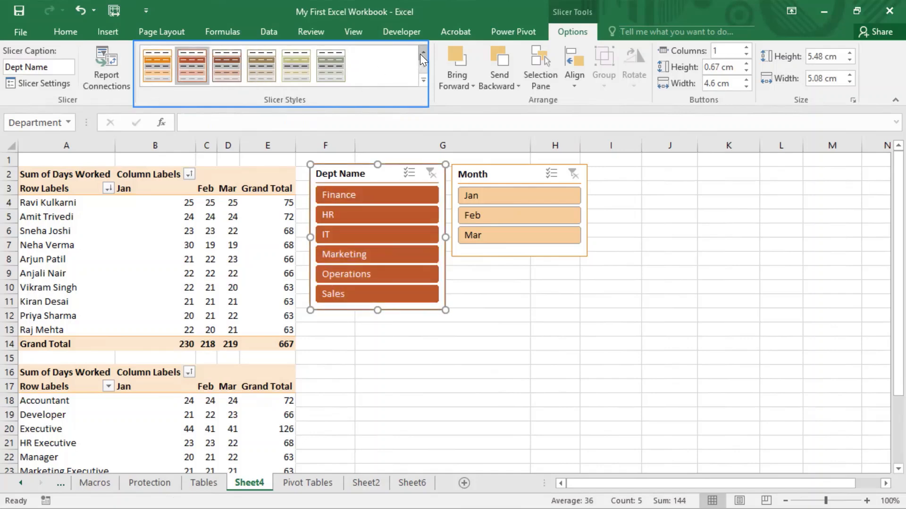
left_click(420, 54)
left_click(233, 73)
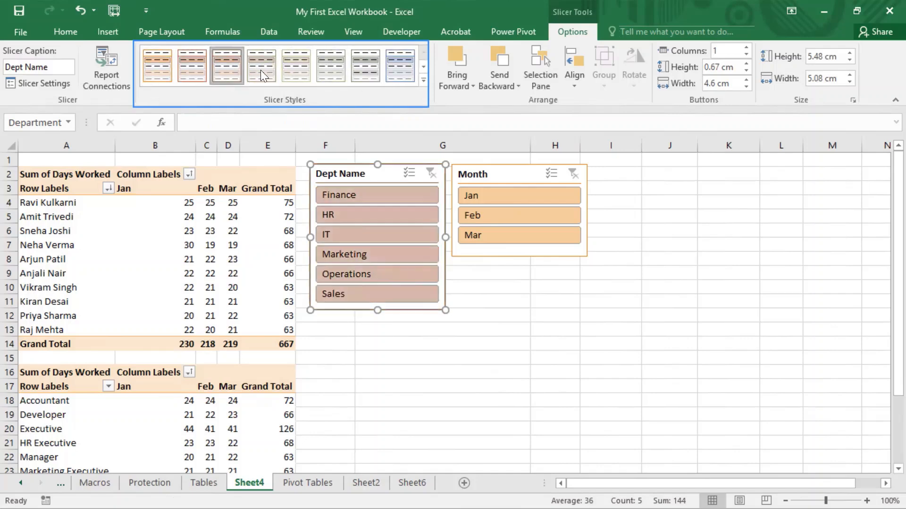
left_click(330, 70)
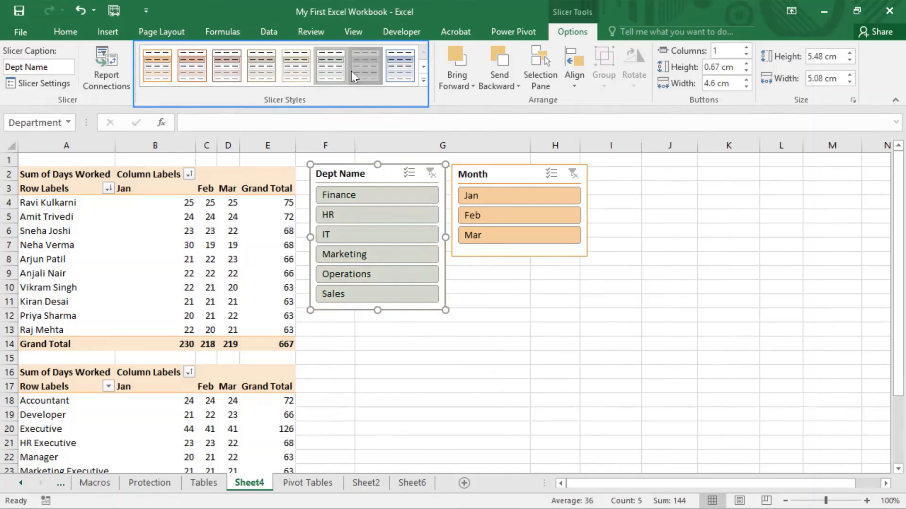
left_click(157, 66)
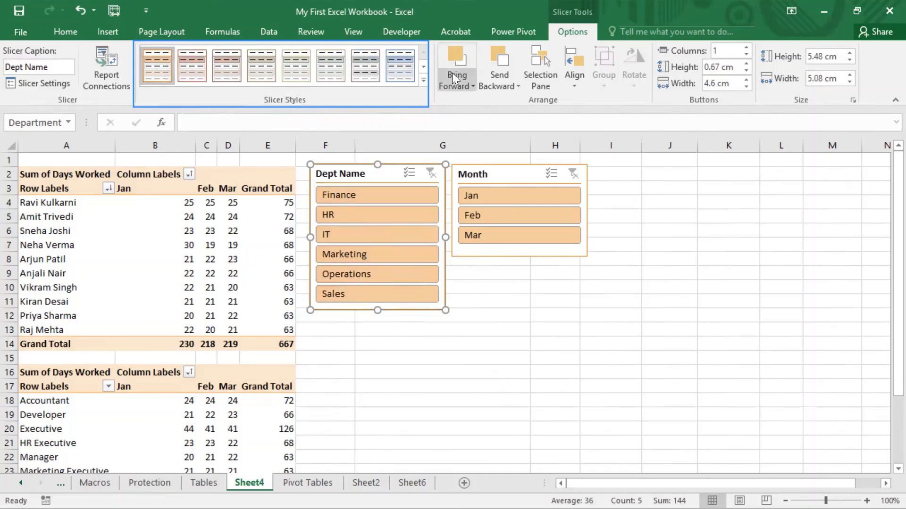
- Examine the slicer elements available for a new custom slicer style, without creating one
left_click(423, 79)
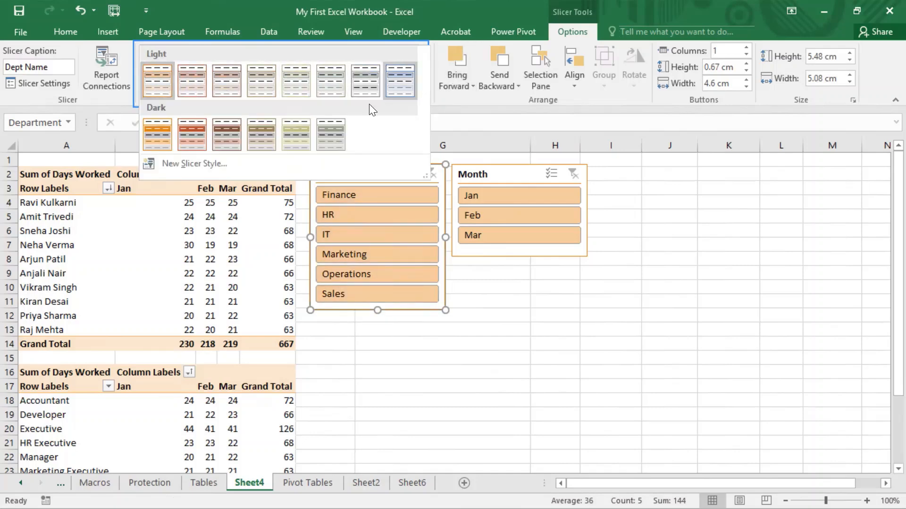
left_click(198, 165)
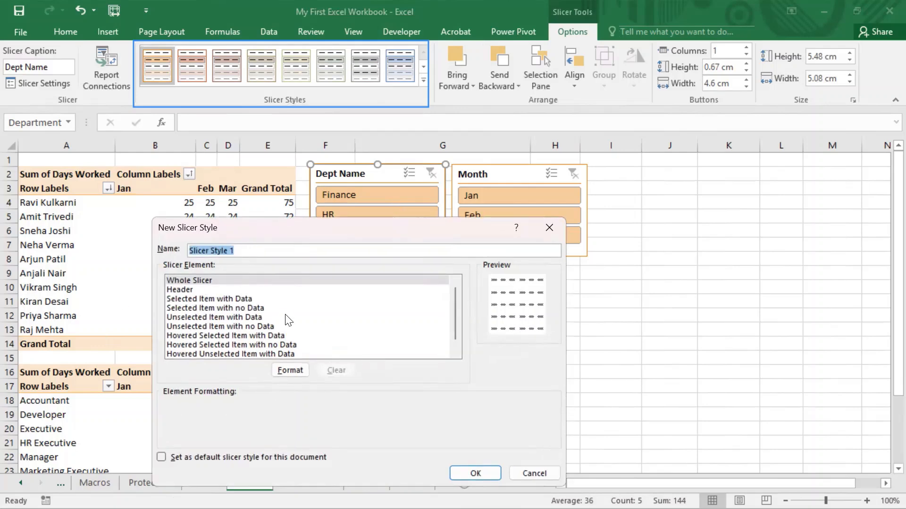
left_click(540, 473)
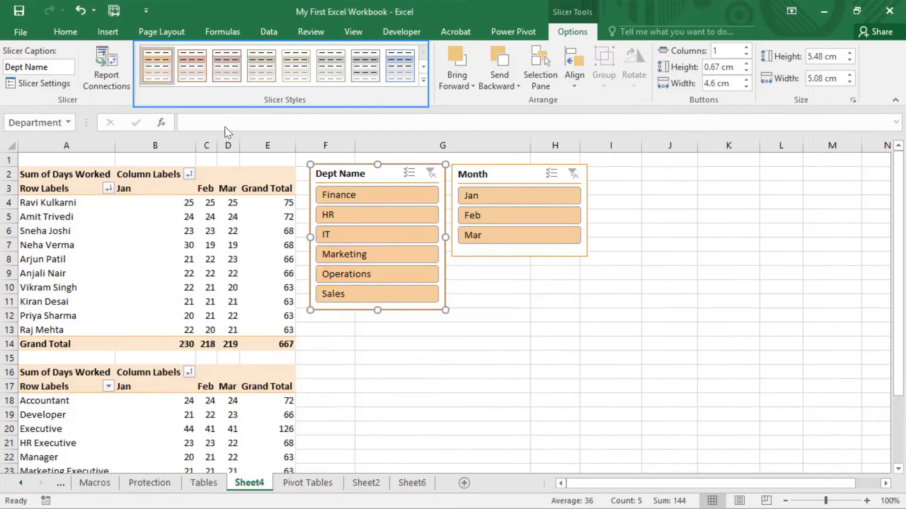
- Apply the light grey-green style to the Dept Name slicer
left_click(325, 68)
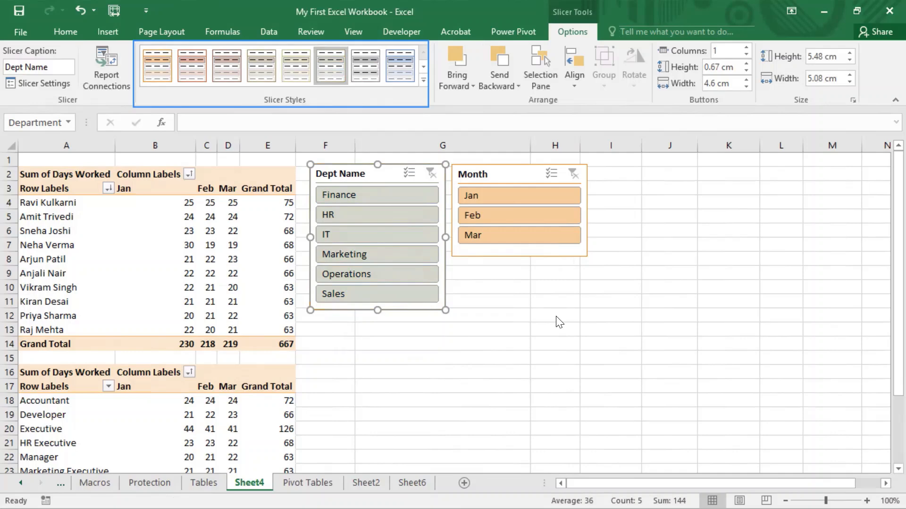
left_click(406, 331)
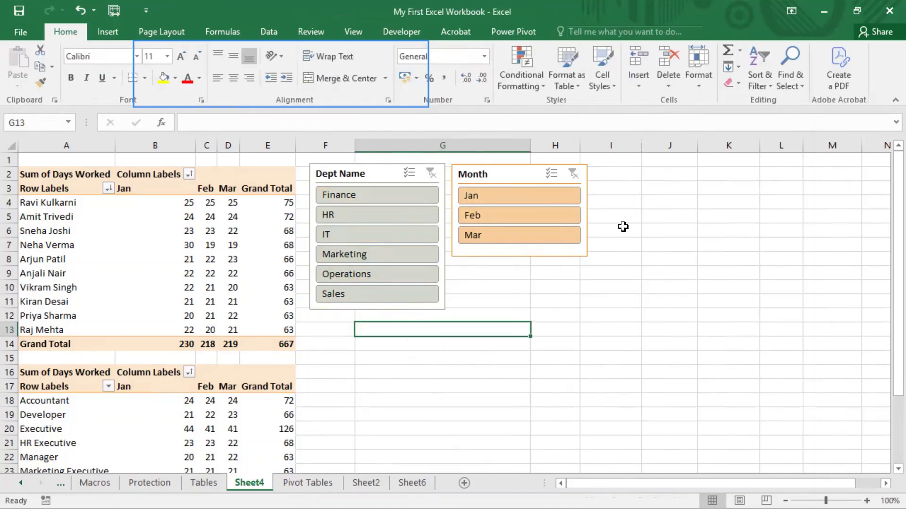
left_click(370, 167)
left_click(571, 32)
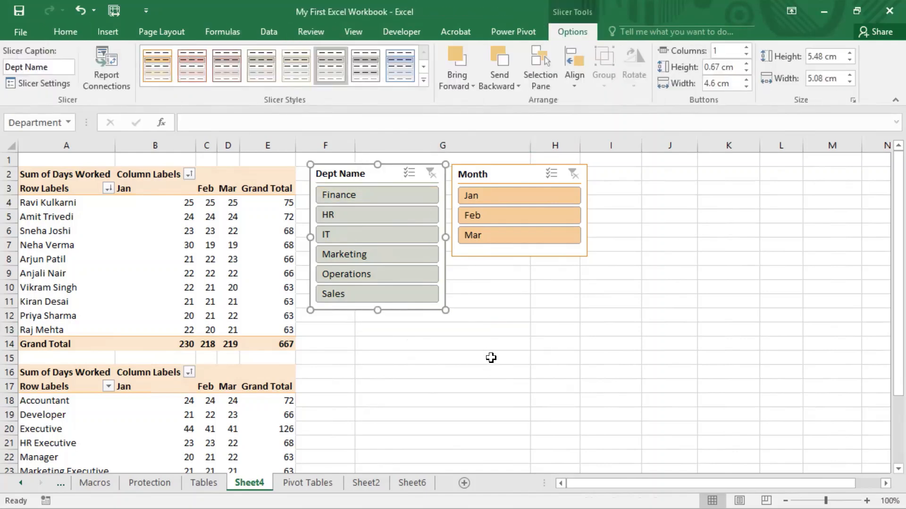
left_click_drag(132, 40, 434, 110)
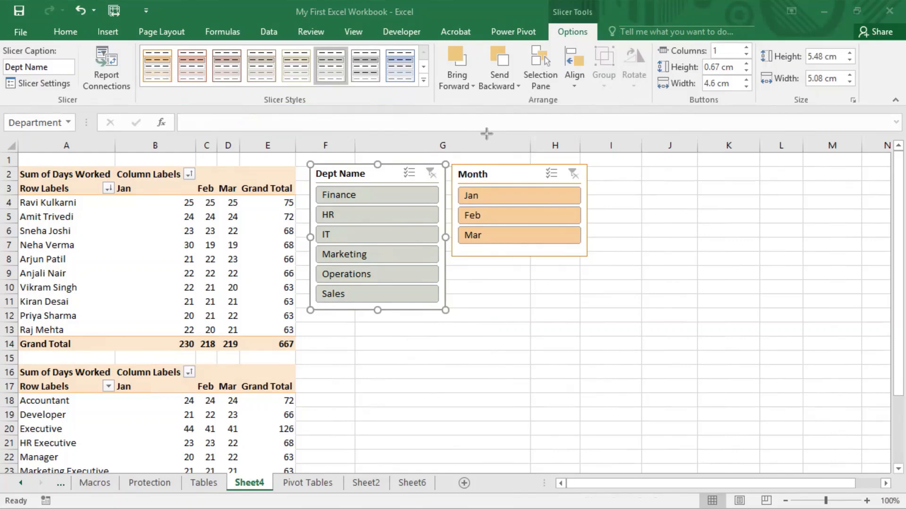
- Move the Month slicer so it overlaps the Dept Name slicer, and send it backward behind that slicer
left_click_drag(470, 174, 370, 178)
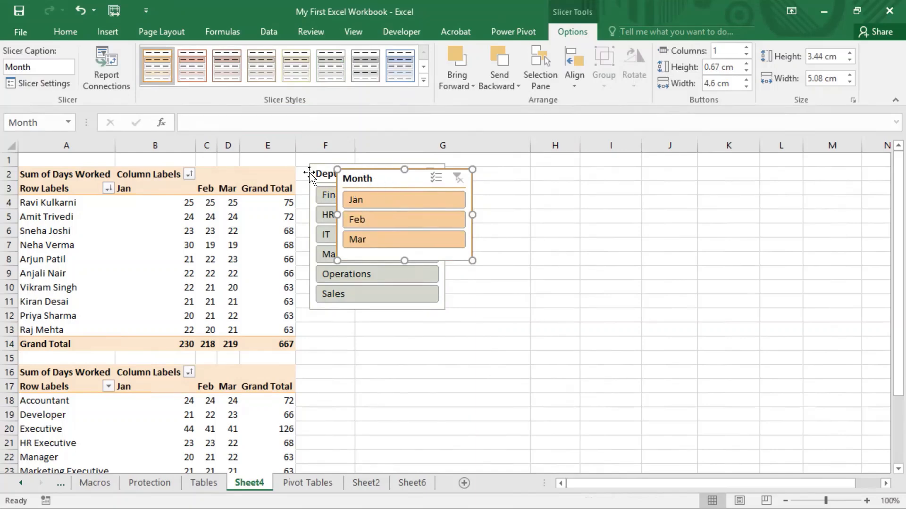
left_click(465, 86)
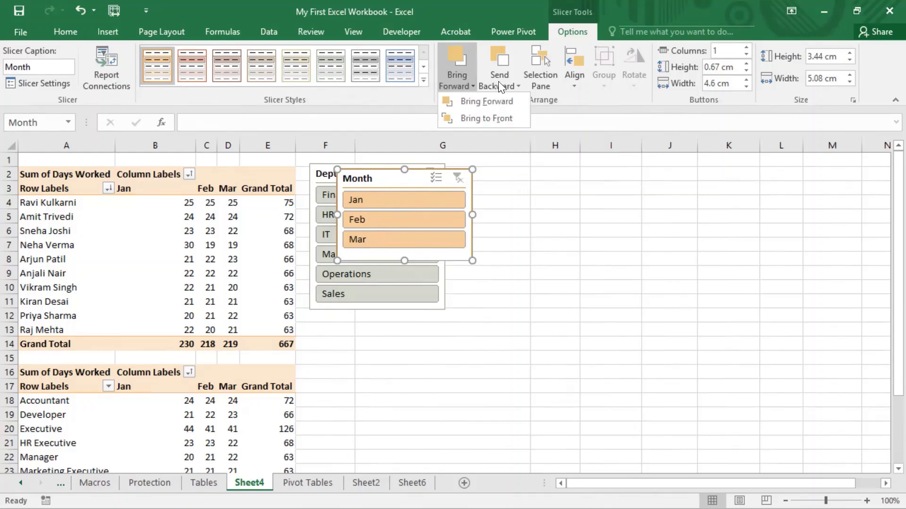
left_click(519, 85)
left_click(520, 86)
left_click(515, 88)
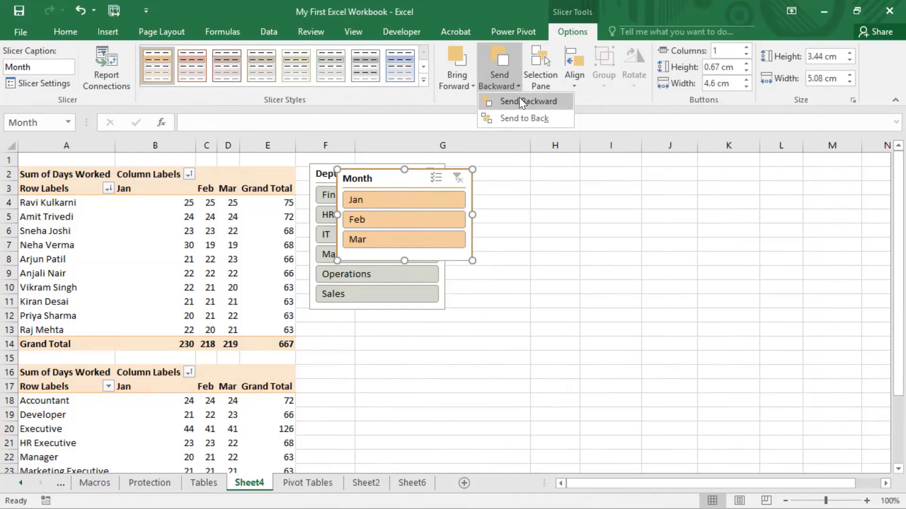
left_click(518, 102)
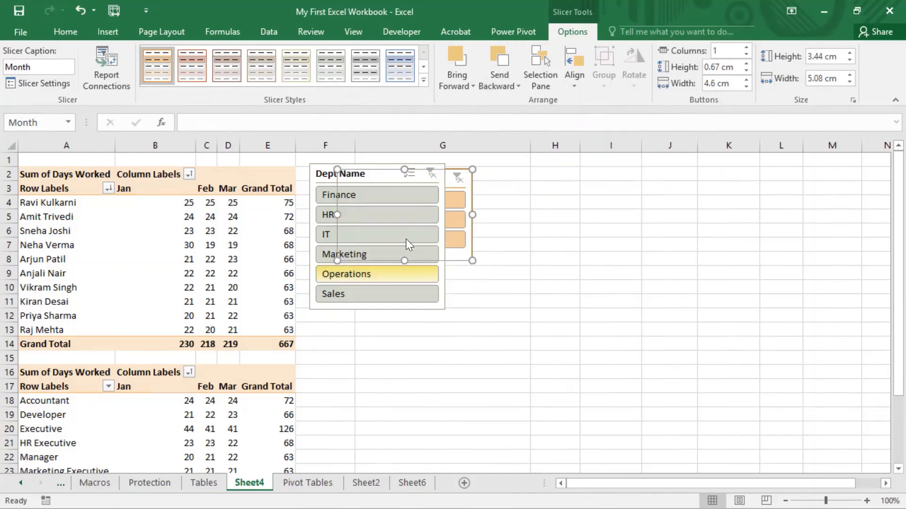
left_click(536, 200)
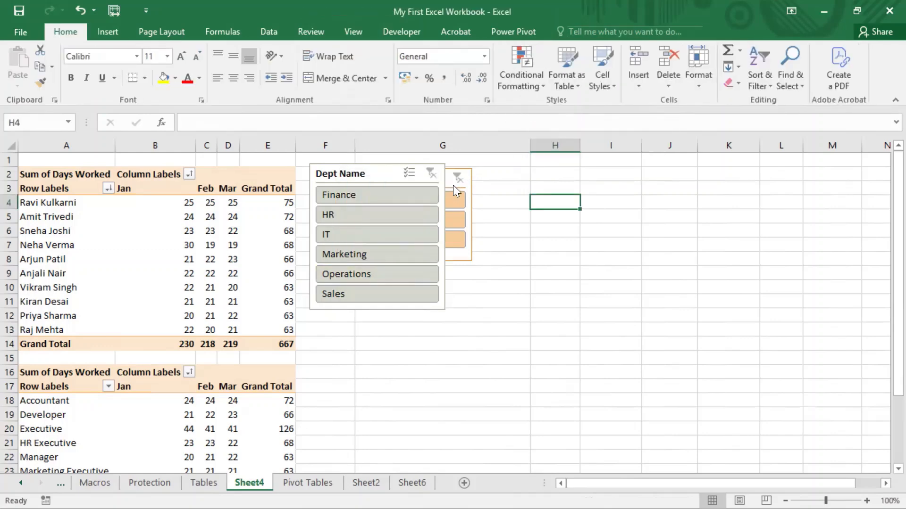
- Shift the Month slicer slightly and bring it to the front of the Dept Name slicer
left_click_drag(453, 185, 626, 189)
left_click_drag(462, 187, 462, 187)
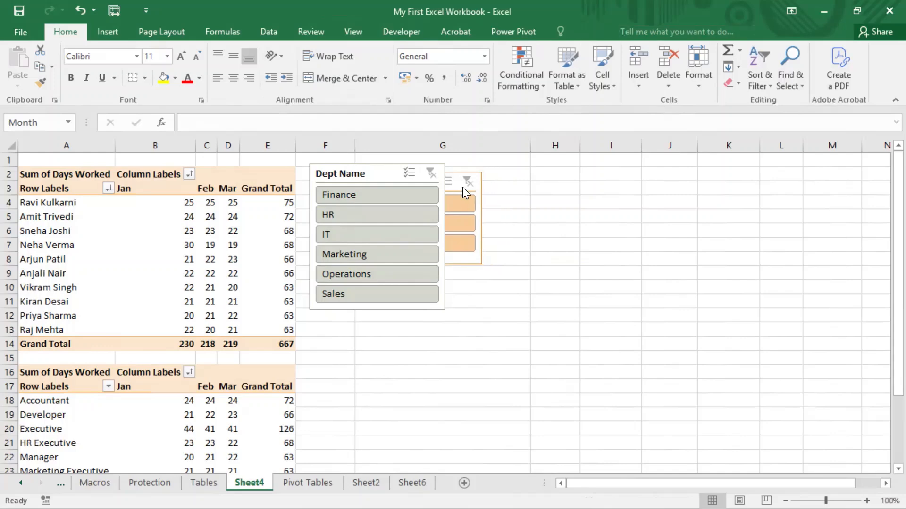
left_click(600, 211)
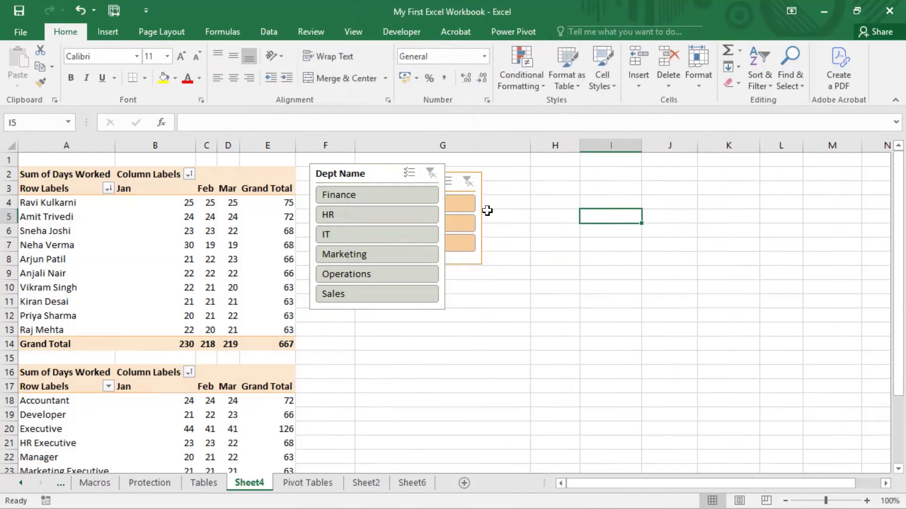
left_click(461, 175)
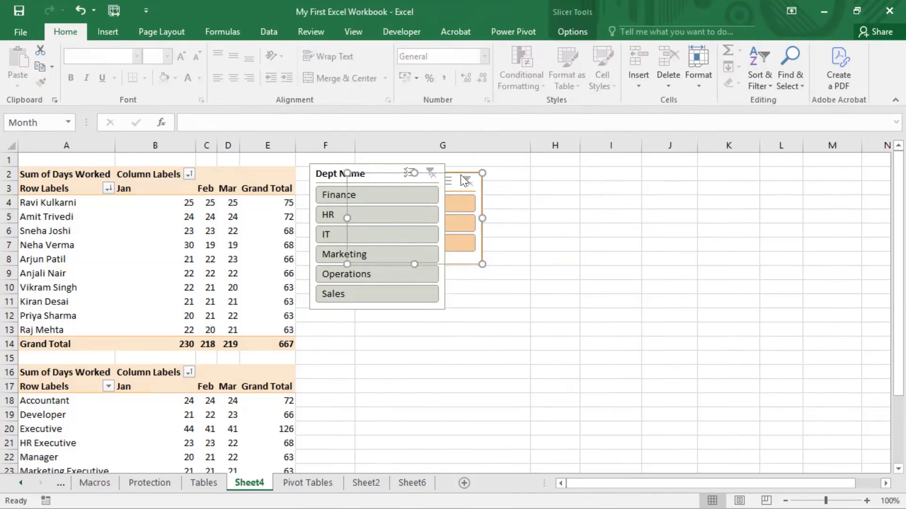
left_click(564, 34)
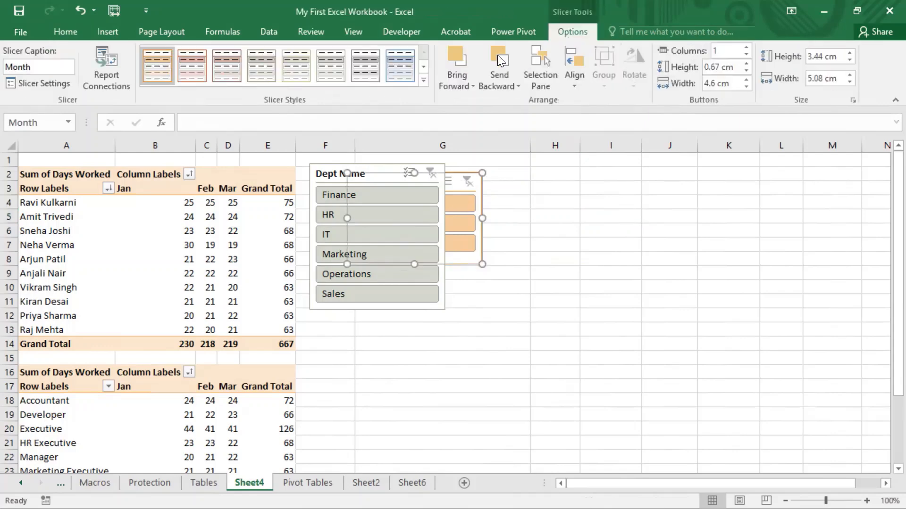
left_click(464, 84)
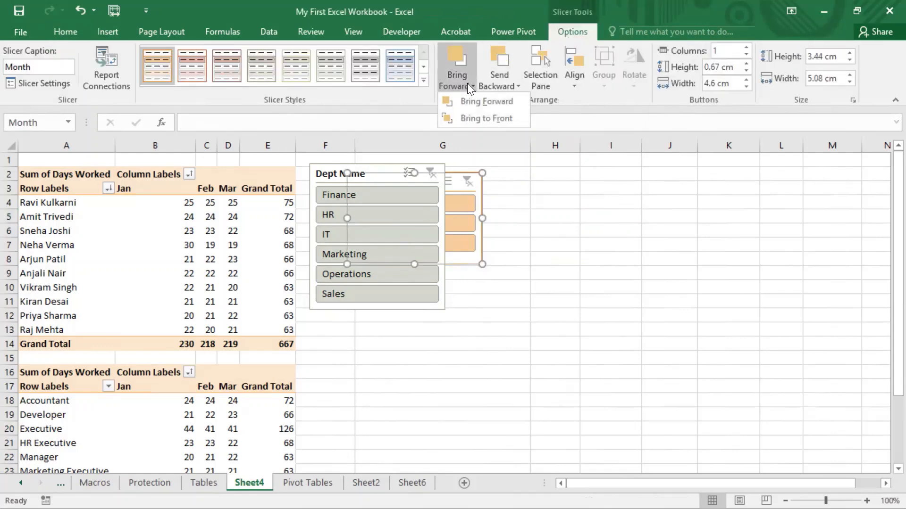
left_click(486, 118)
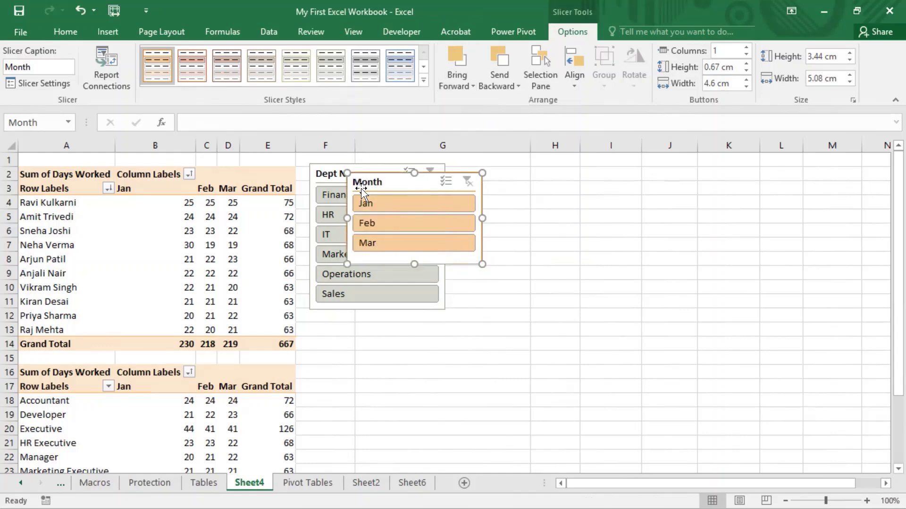
- Move the Month slicer off the Dept Name slicer into the free space on that slicer's right side
left_click(473, 87)
left_click(516, 85)
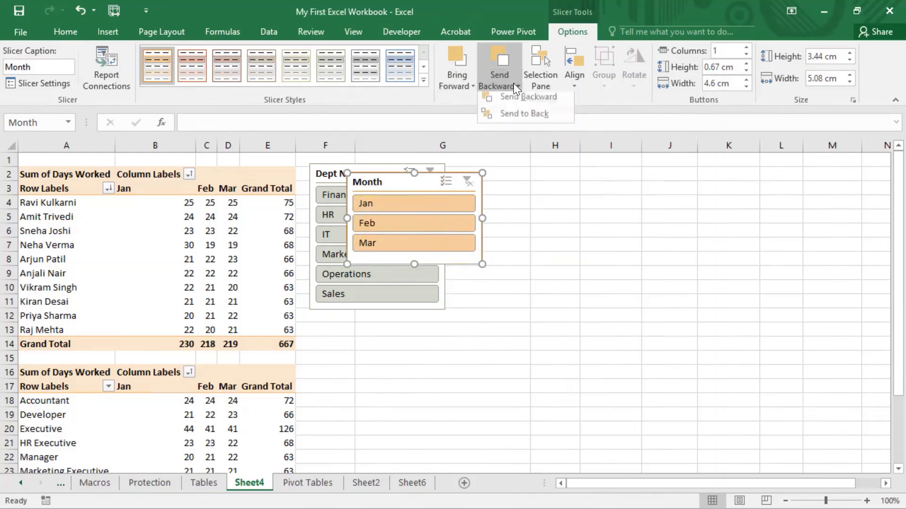
left_click(516, 85)
left_click(504, 84)
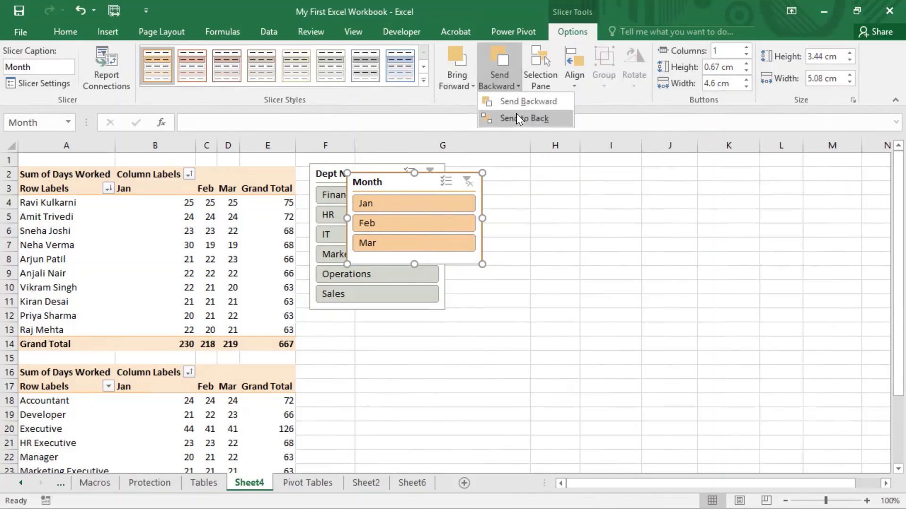
left_click(521, 205)
left_click_drag(455, 181, 571, 176)
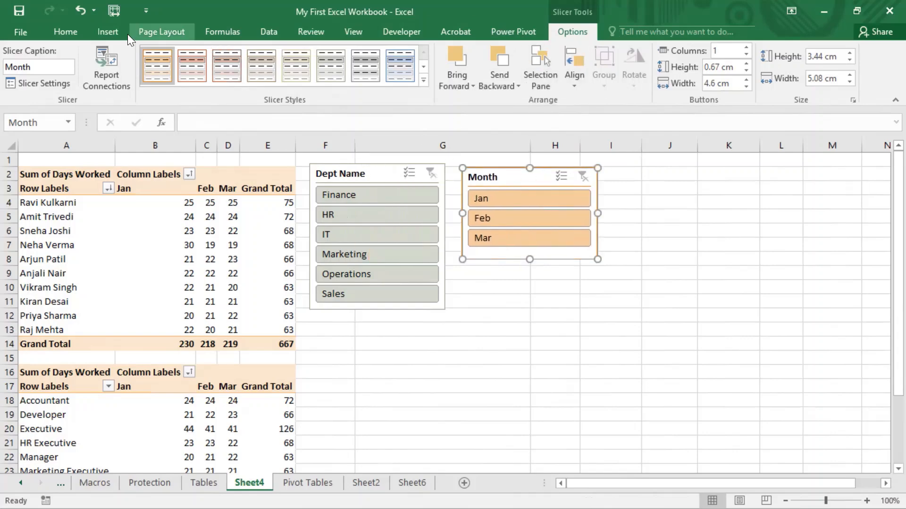
left_click(112, 32)
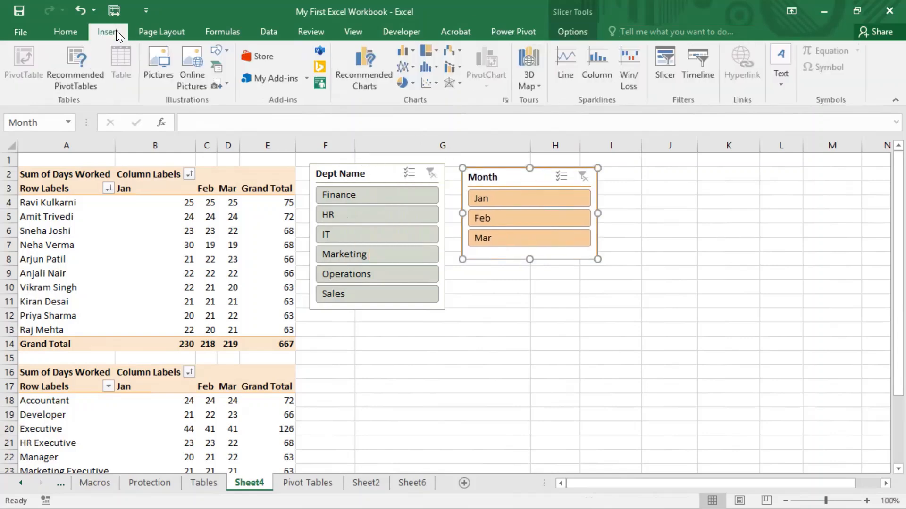
left_click(665, 63)
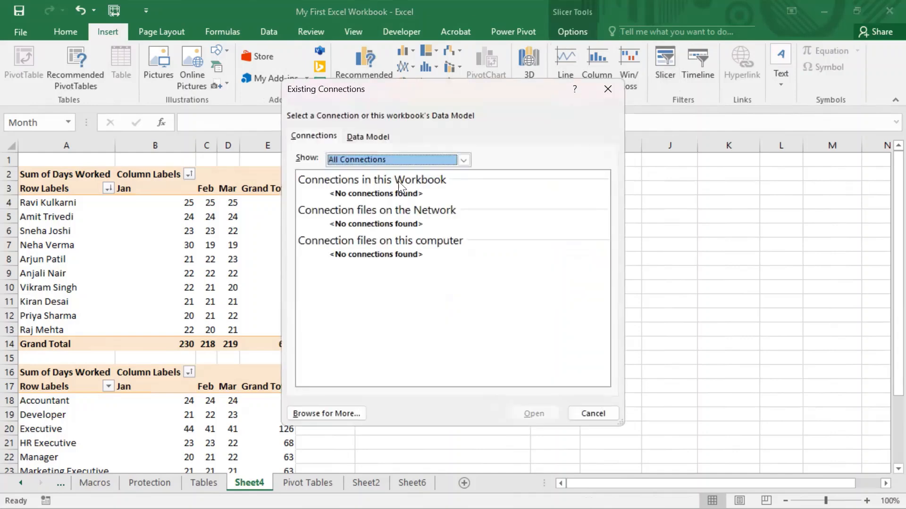
left_click(593, 414)
- Insert a slicer for the Name field of the upper days-worked pivot table
left_click(240, 285)
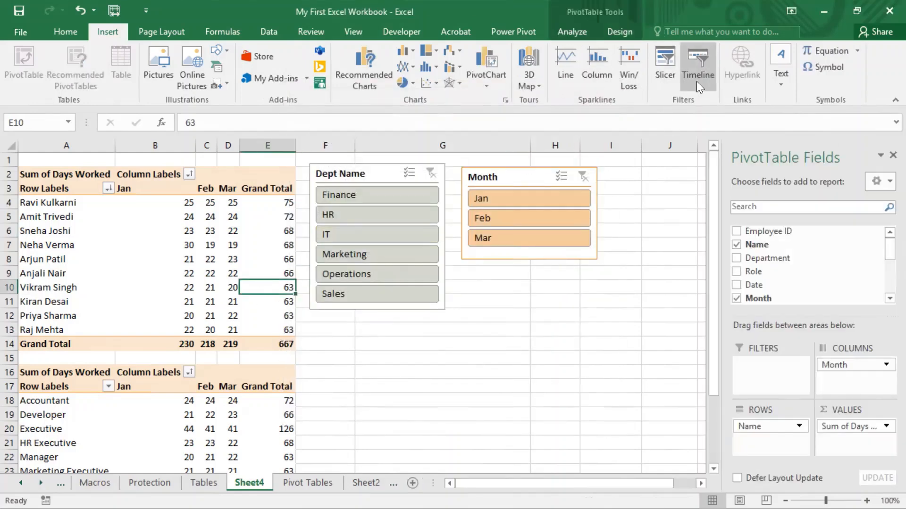
left_click(669, 68)
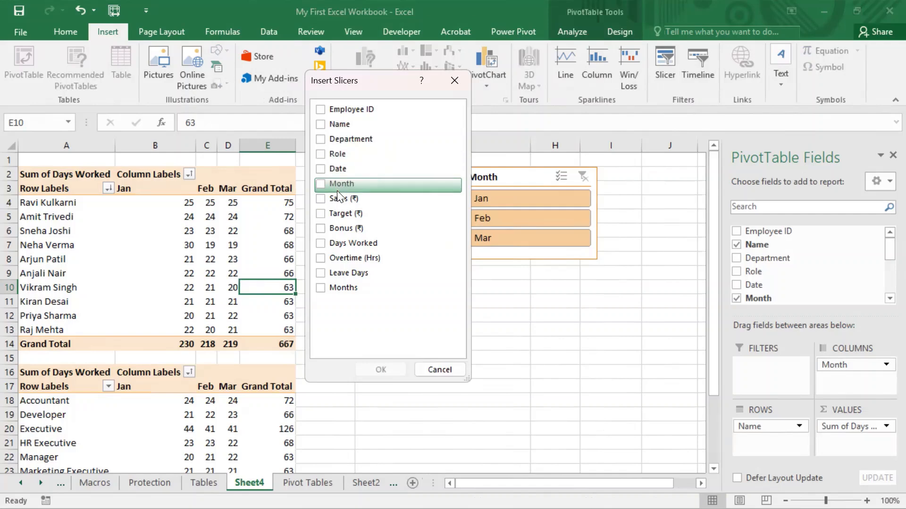
left_click(320, 140)
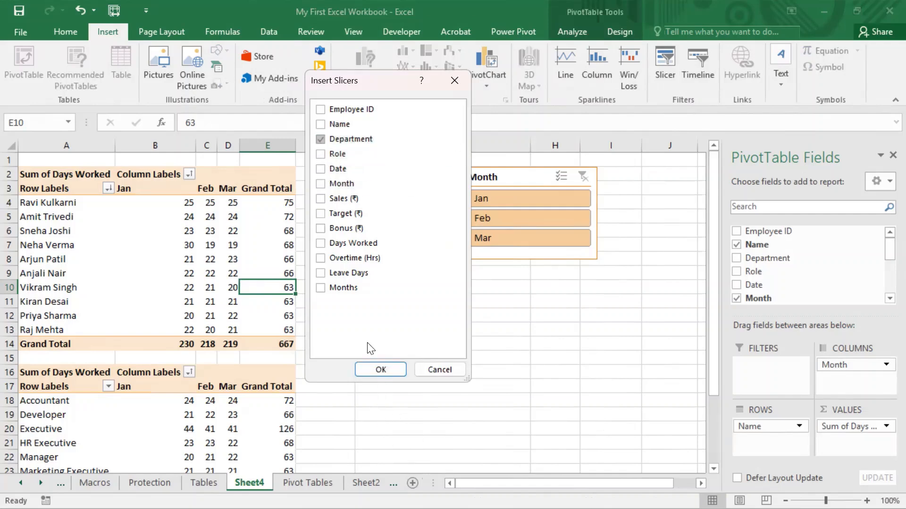
left_click(322, 139)
left_click(322, 124)
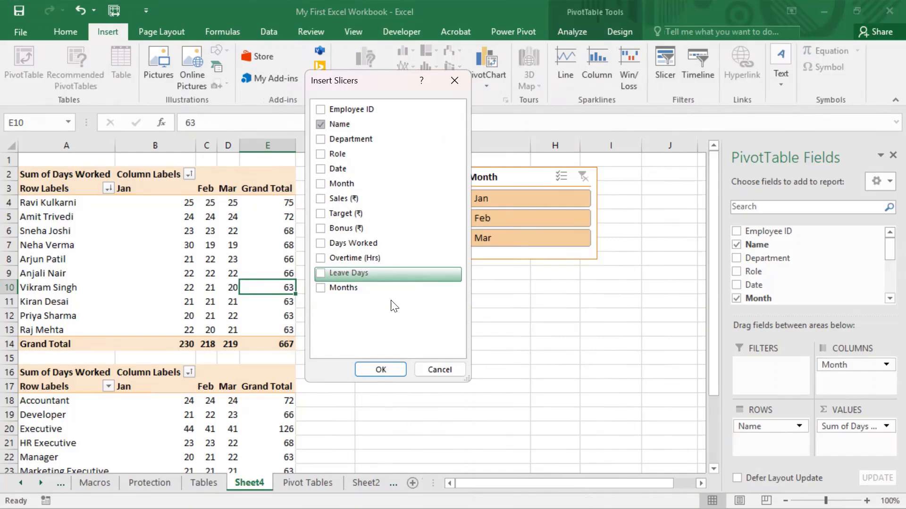
left_click(381, 369)
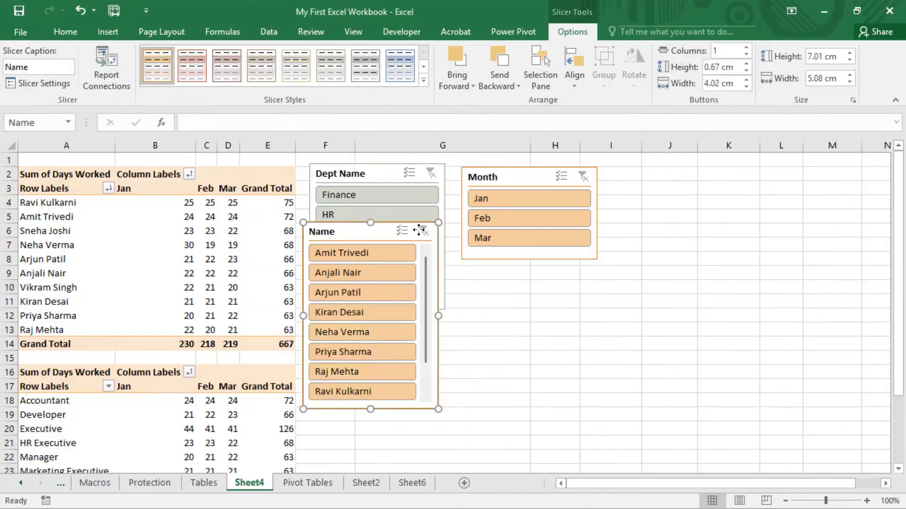
- Overlap the Name slicer with Dept Name, slide the Month slicer behind it, and bring Month forward in front of Name
left_click_drag(368, 233, 358, 180)
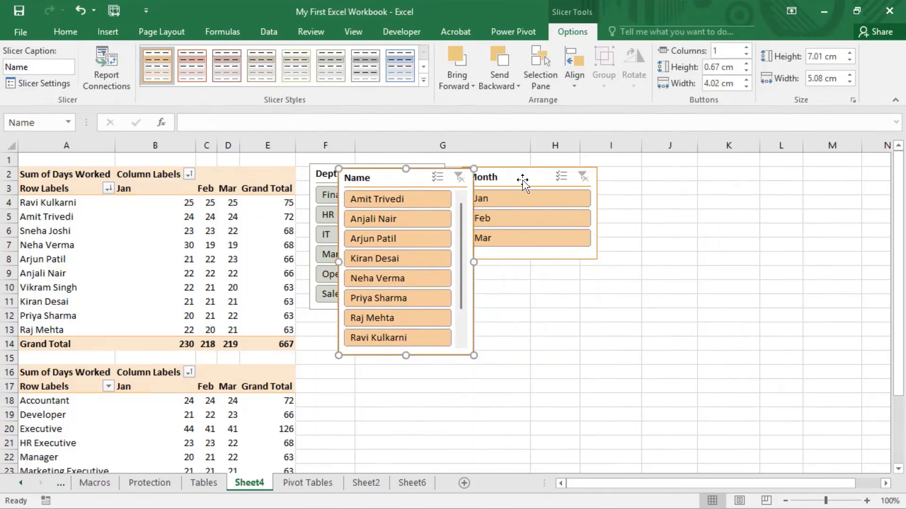
left_click_drag(522, 180, 440, 176)
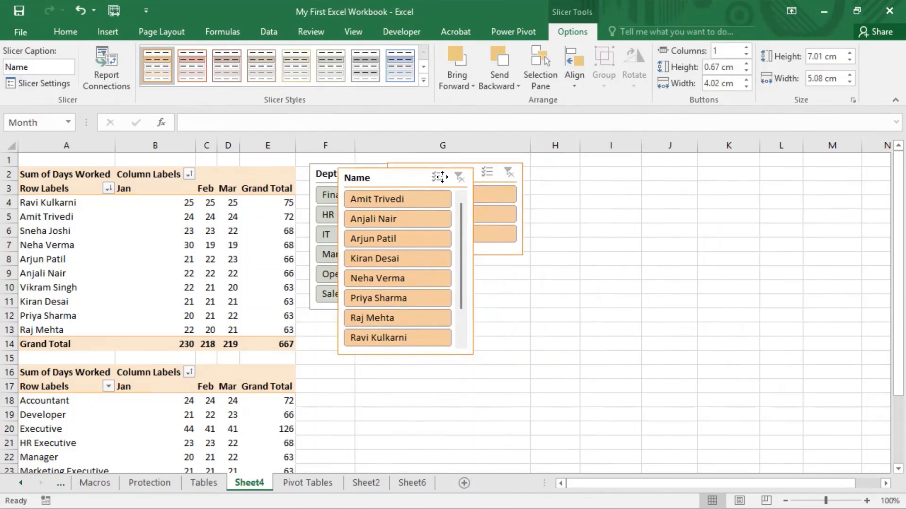
left_click(473, 88)
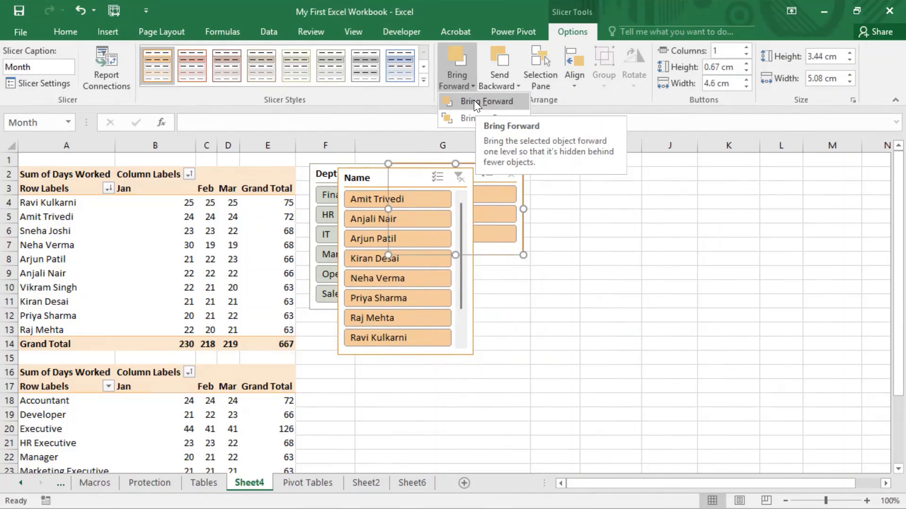
left_click(474, 101)
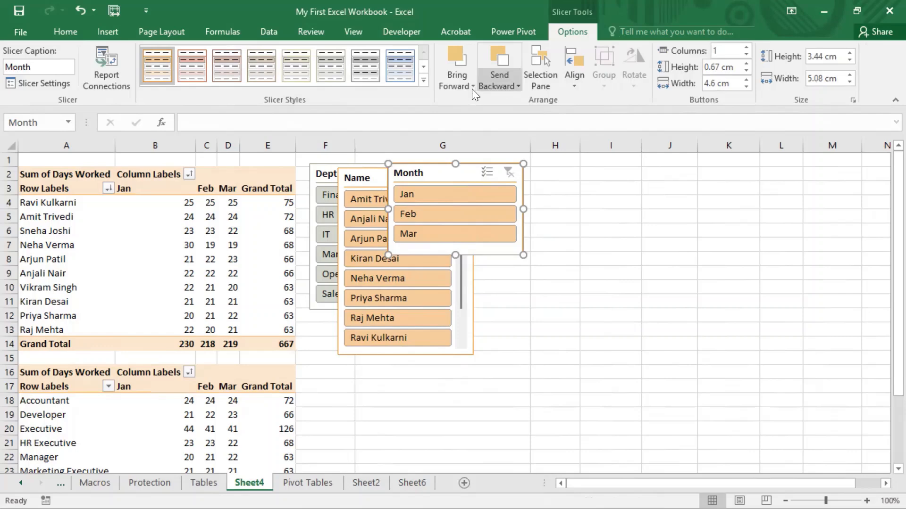
- Send the Month slicer to the back, behind both the Name and Dept Name slicers
left_click(517, 85)
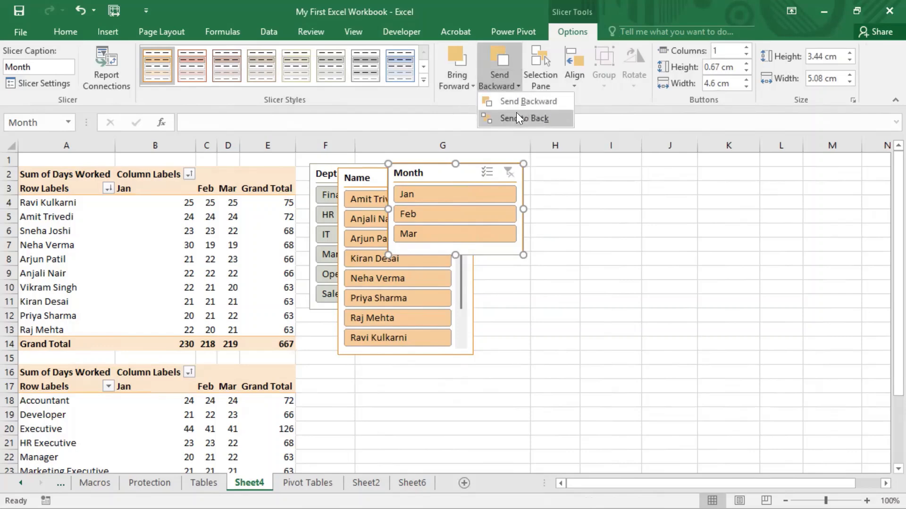
left_click(366, 204)
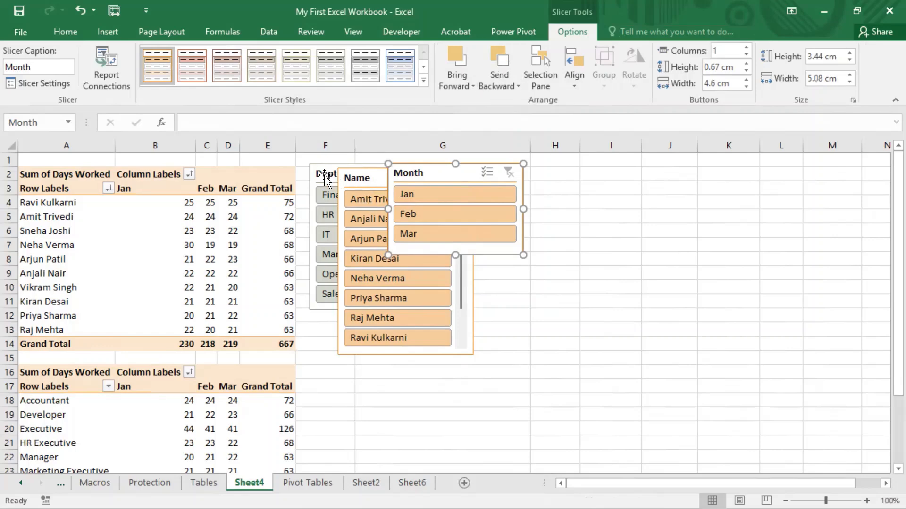
left_click(515, 88)
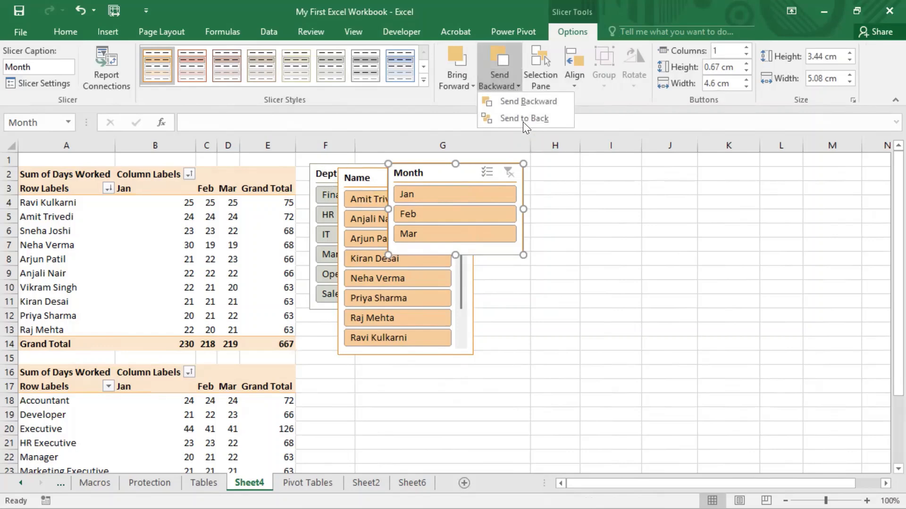
left_click(522, 121)
- Move the Name slicer away to the free space beside the Month slicer, and send the Dept Name slicer backward behind Month
left_click(430, 212)
left_click_drag(430, 212, 658, 211)
mouse_move(347, 169)
left_mouse_down()
mouse_move(349, 204)
mouse_move(346, 164)
left_mouse_up()
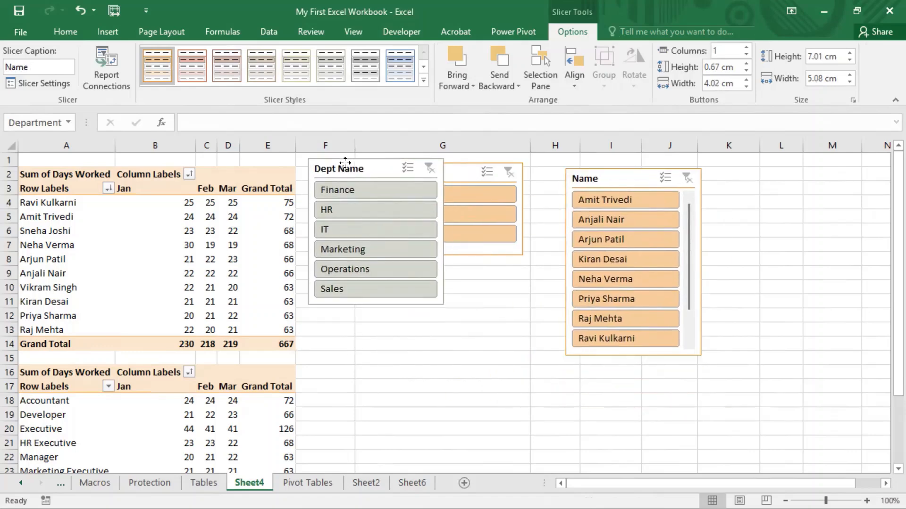
right_click(361, 173)
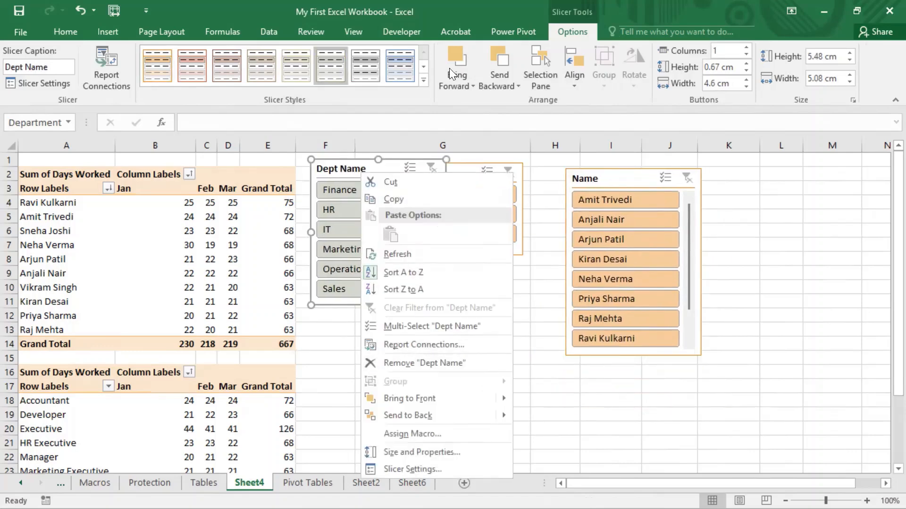
left_click(511, 88)
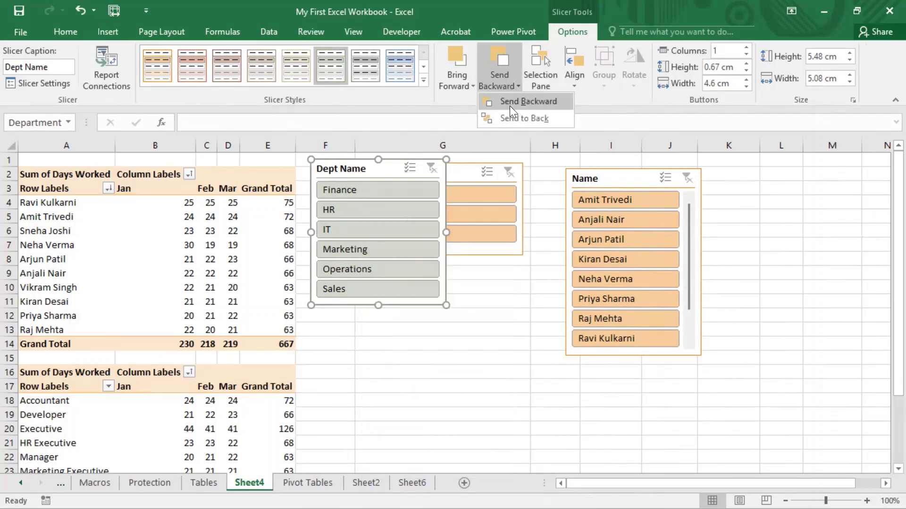
left_click(509, 104)
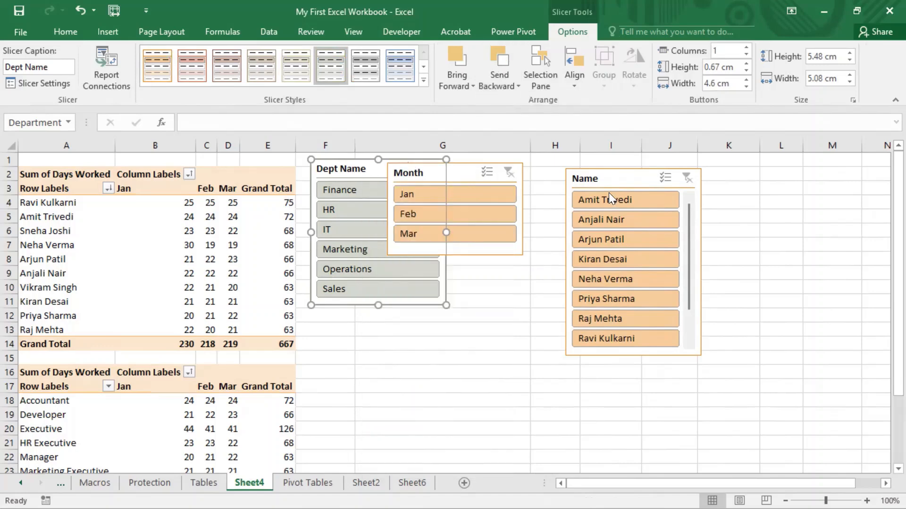
- Move the Name slicer back so it overlaps the Month slicer, and review the available stacking-order options
left_click_drag(590, 180, 479, 180)
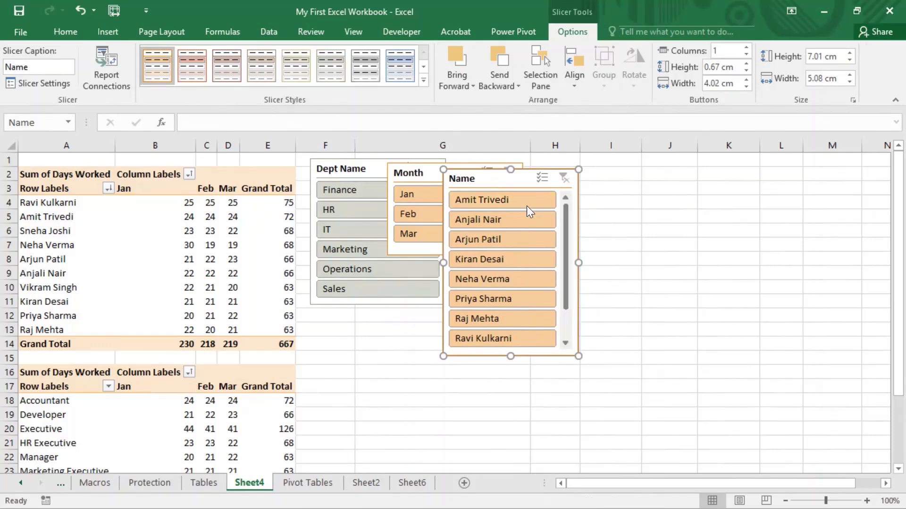
left_click(518, 87)
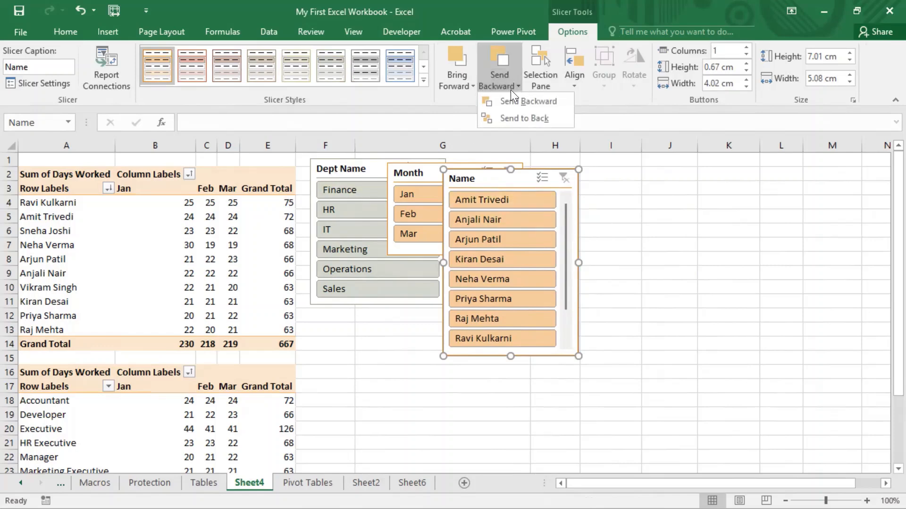
left_click(447, 85)
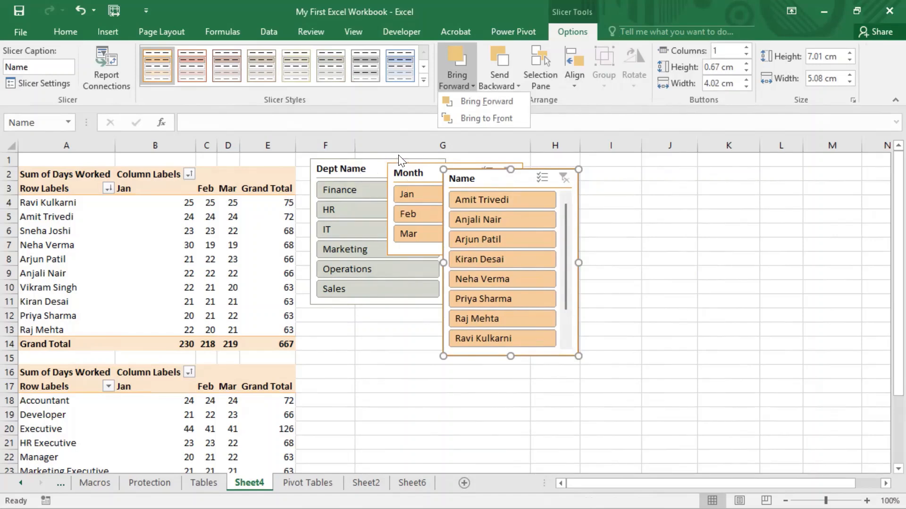
left_click(517, 183)
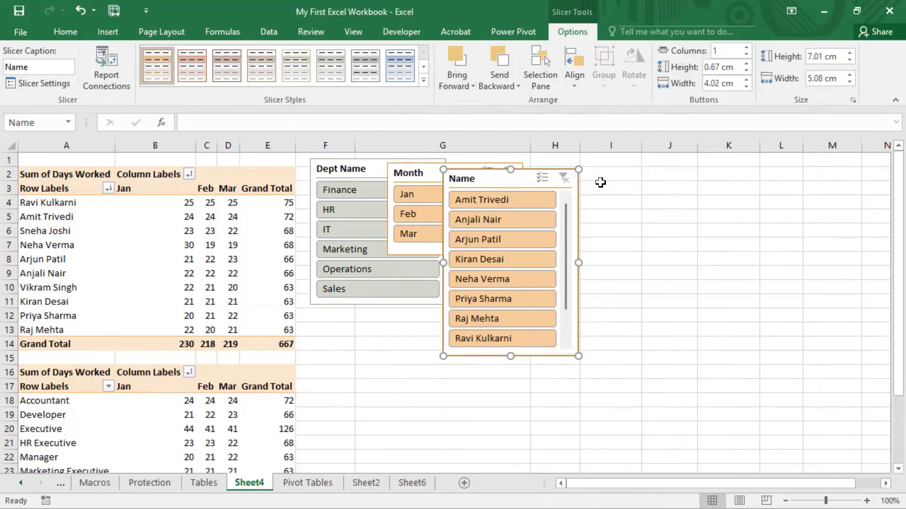
- Separate the overlapping slicers, placing Month beside Dept Name and the Name slicer directly below Month
left_click_drag(496, 182, 630, 168)
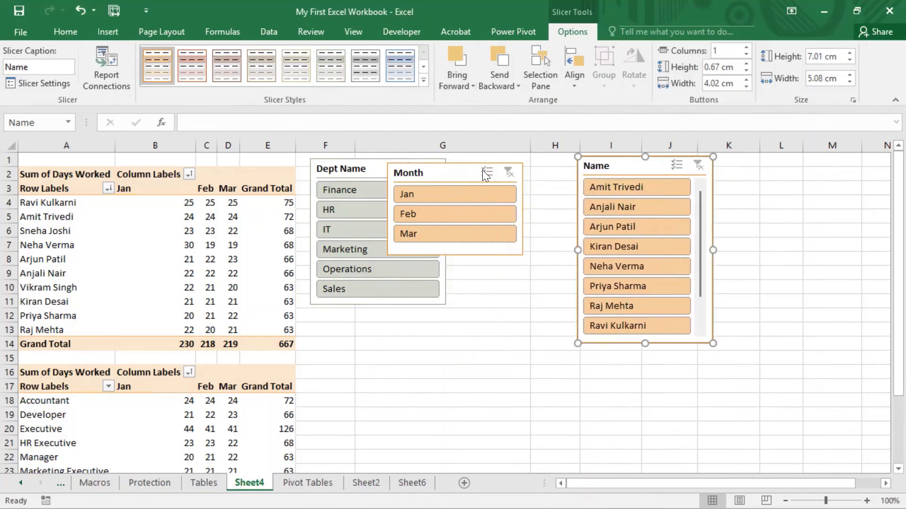
left_click_drag(463, 178, 516, 172)
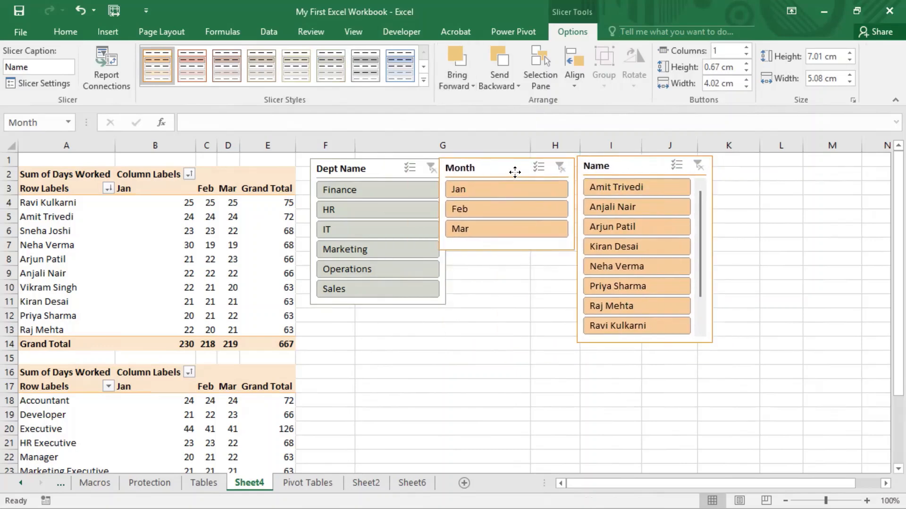
left_click_drag(632, 169, 511, 274)
left_click_drag(485, 164, 504, 168)
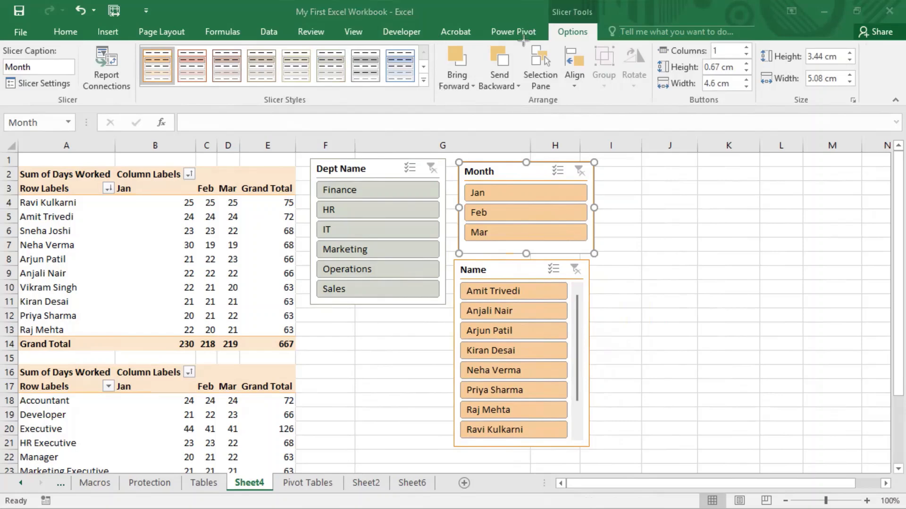
- Show the Selection pane and select the Name, Month and Department slicers in it one after another
left_click_drag(522, 40, 561, 109)
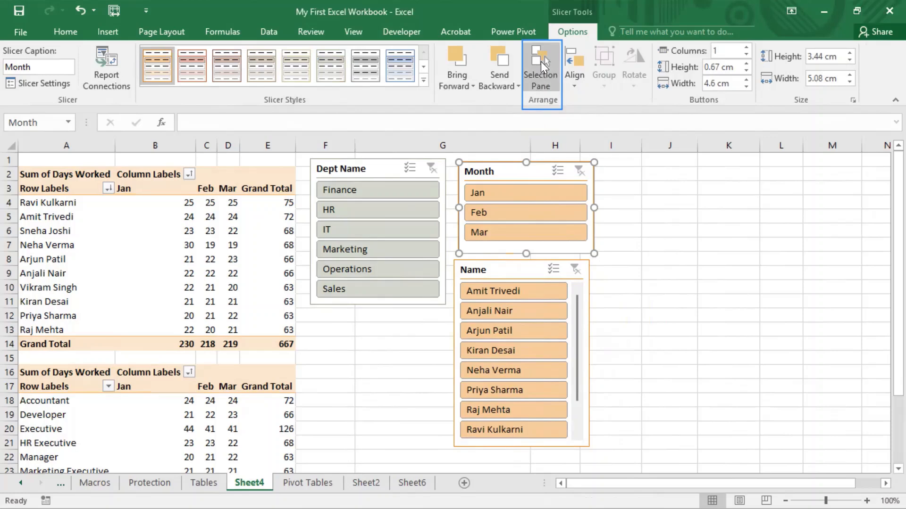
left_click(540, 62)
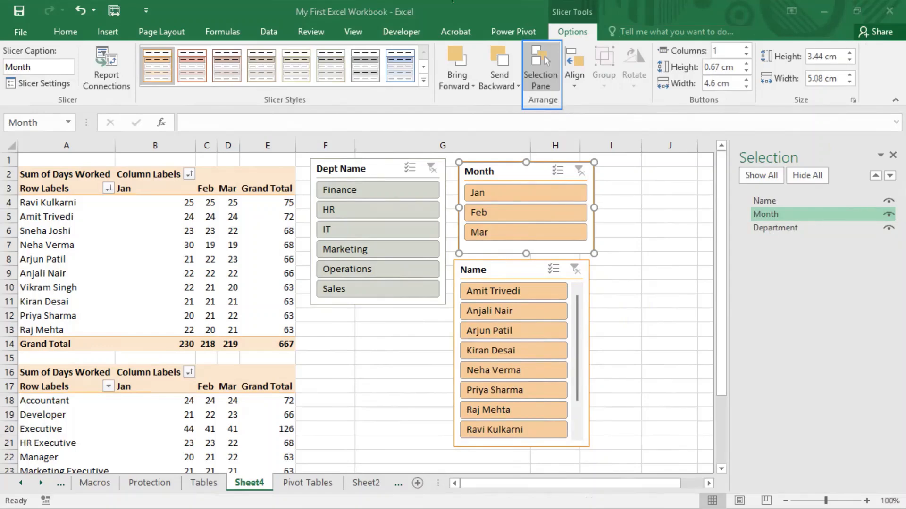
left_click(772, 203)
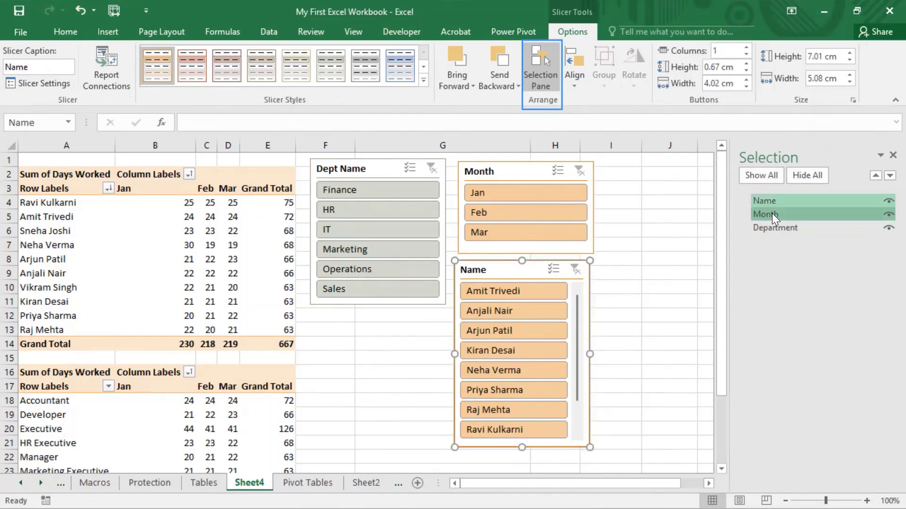
left_click(772, 213)
left_click(771, 227)
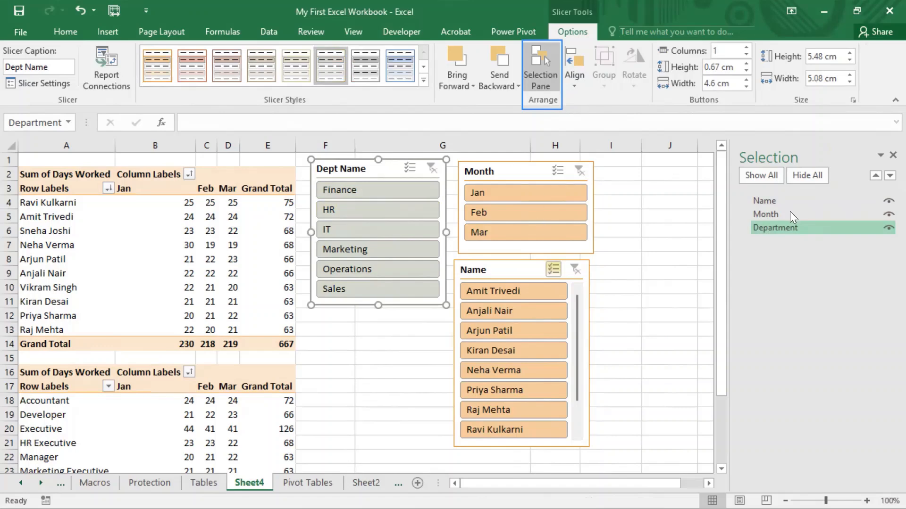
left_click(769, 215)
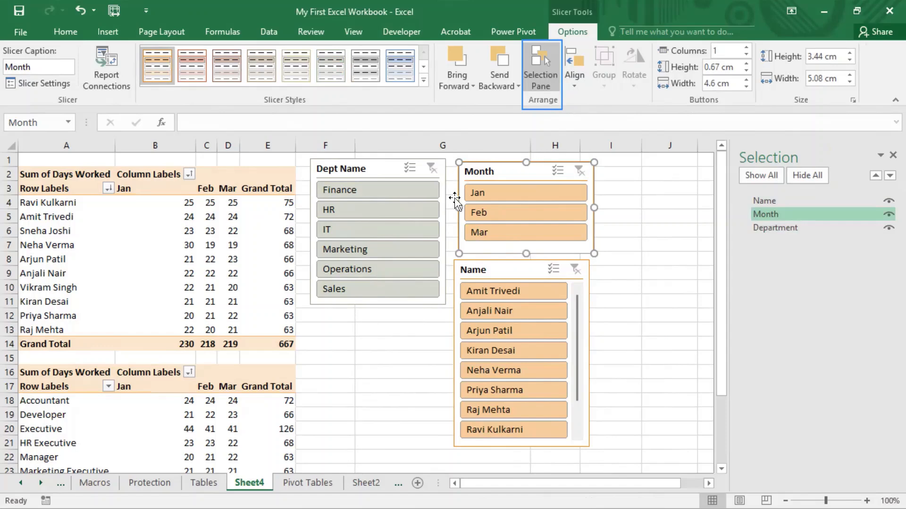
left_click(772, 230)
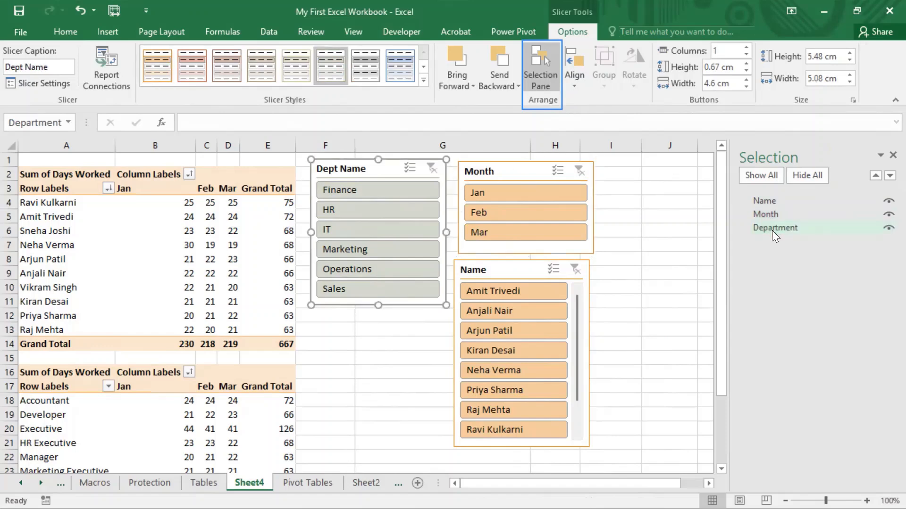
left_click(773, 201)
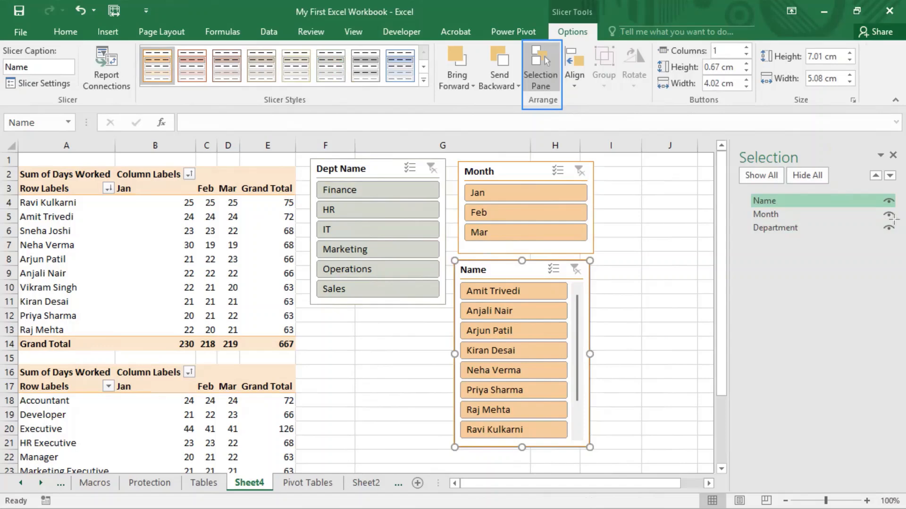
- Toggle the Department slicer's visibility off and on repeatedly in the Selection pane, leaving it hidden
mouse_move(866, 245)
left_mouse_down()
mouse_move(905, 200)
mouse_move(893, 192)
left_mouse_up()
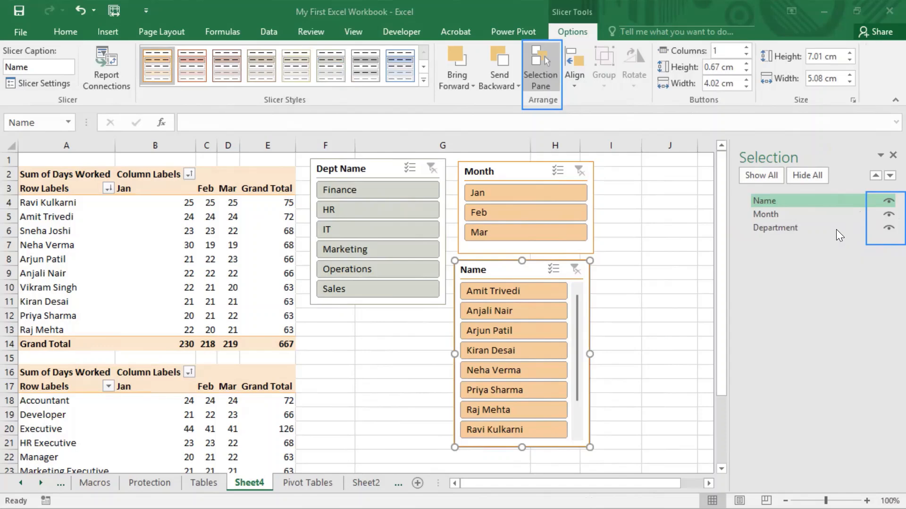
left_click(883, 229)
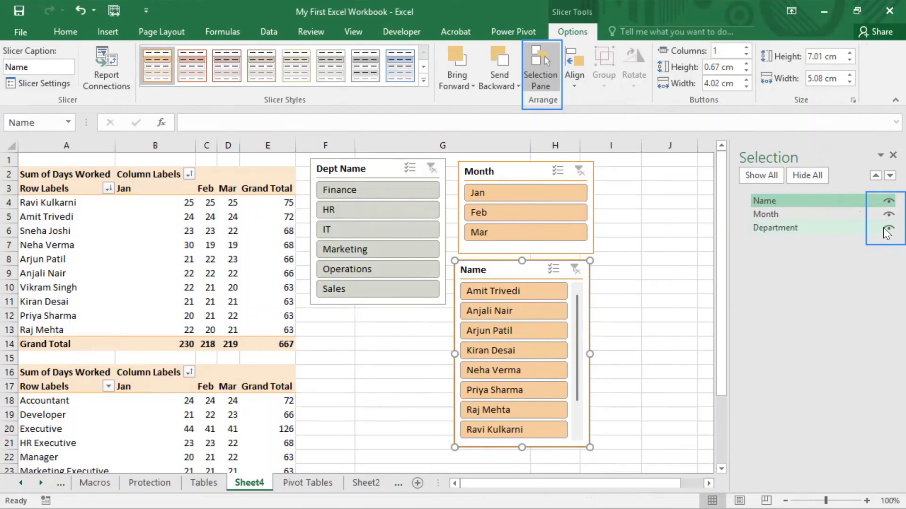
left_click(885, 229)
left_click(885, 229)
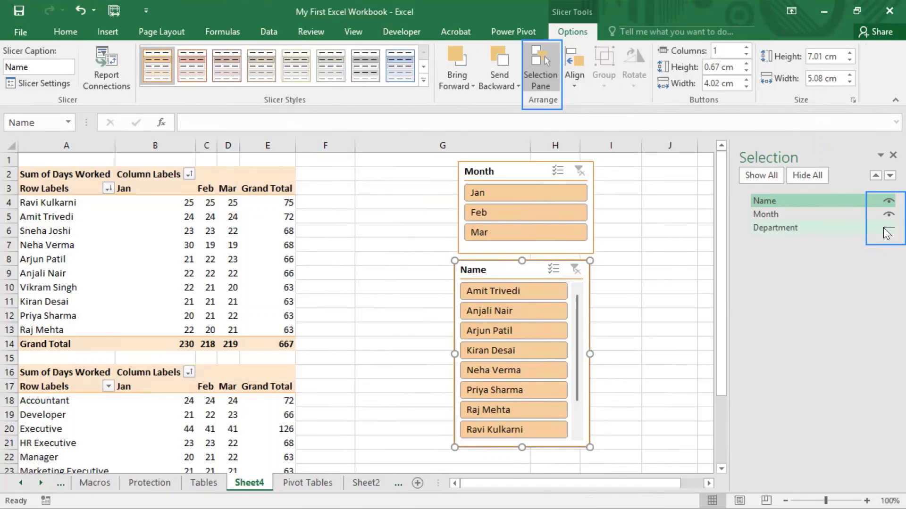
left_click(888, 229)
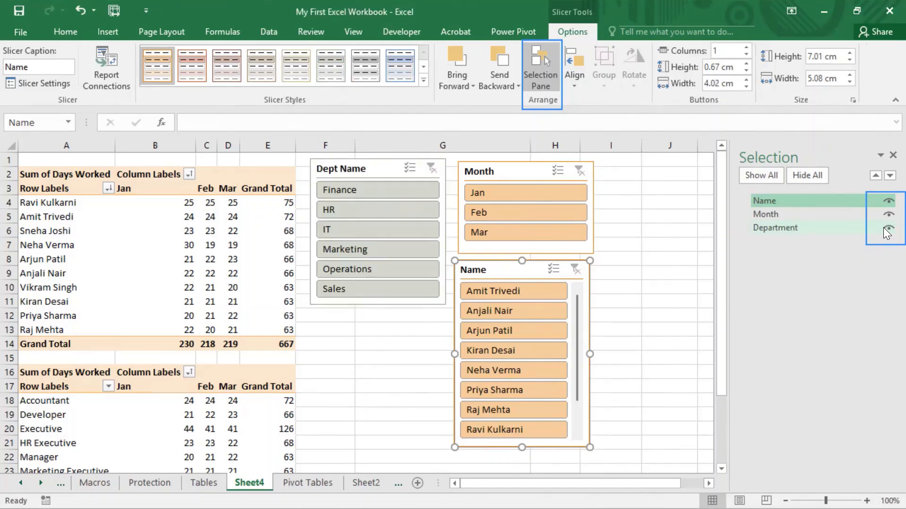
left_click(887, 230)
left_click(884, 229)
left_click(884, 228)
left_click(884, 230)
left_click(883, 228)
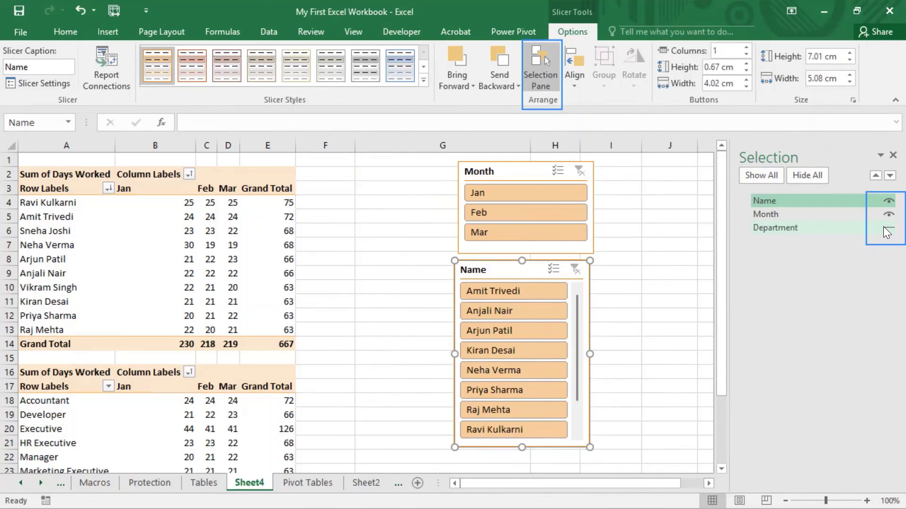
- Toggle the Department slicer's visibility in the Selection pane several more times, leaving it shown
left_click(884, 230)
left_click(884, 229)
left_click(884, 229)
left_click(884, 230)
left_click(884, 229)
- Hide and show the Month and Name slicers one after the other in the Selection pane, closing the PivotTable Fields pane along the way
left_click(884, 215)
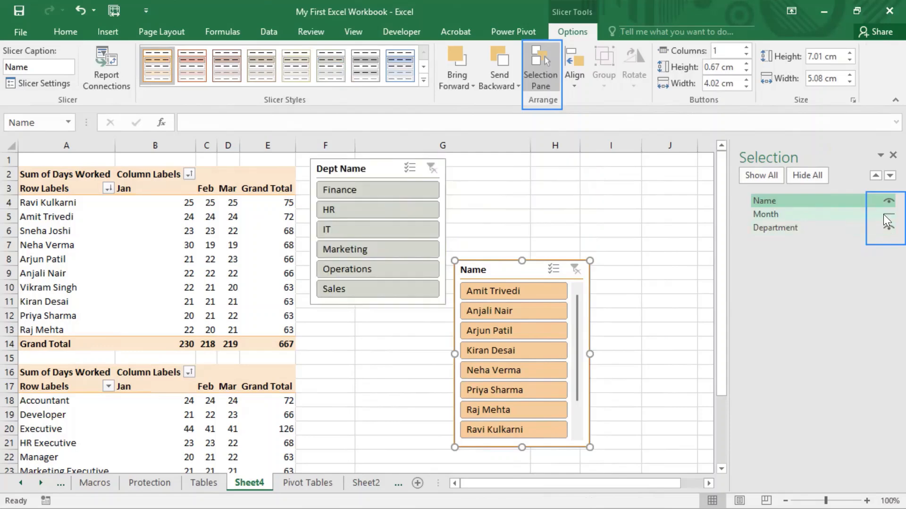
left_click(884, 215)
left_click(884, 199)
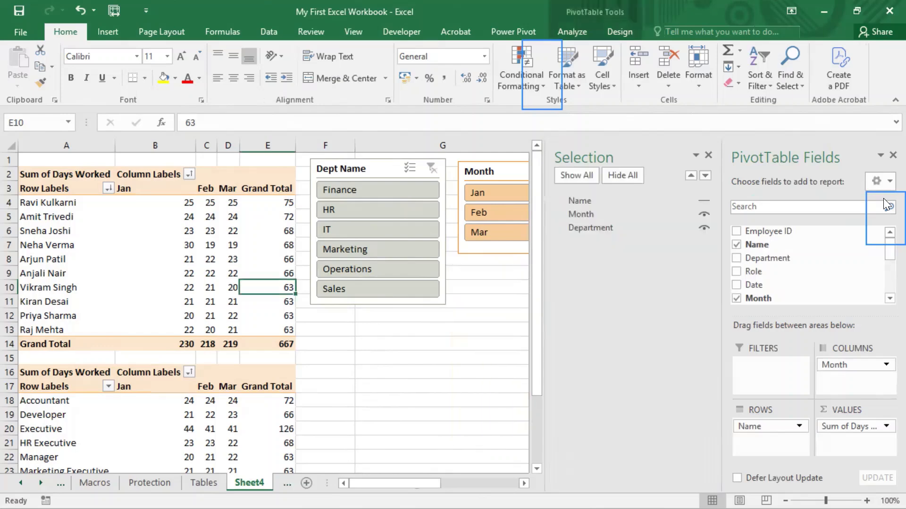
left_click(892, 156)
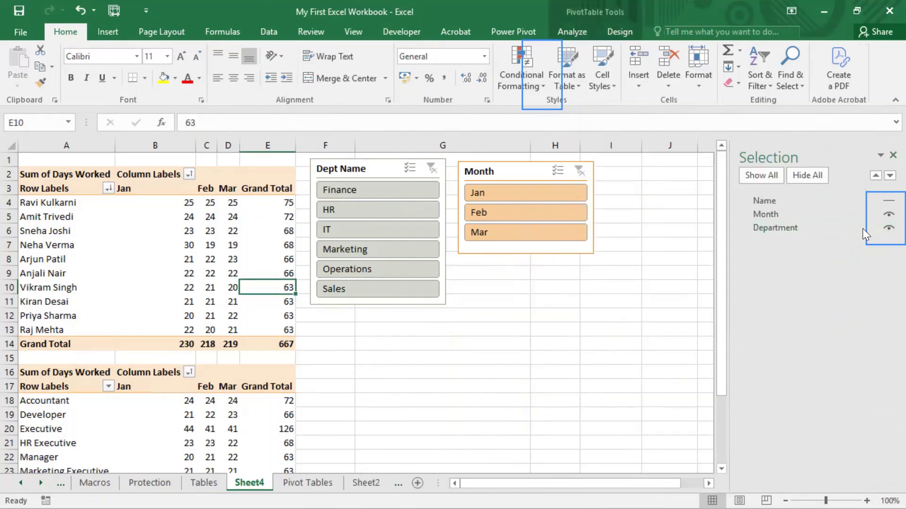
left_click(886, 201)
left_click(886, 201)
left_click(887, 206)
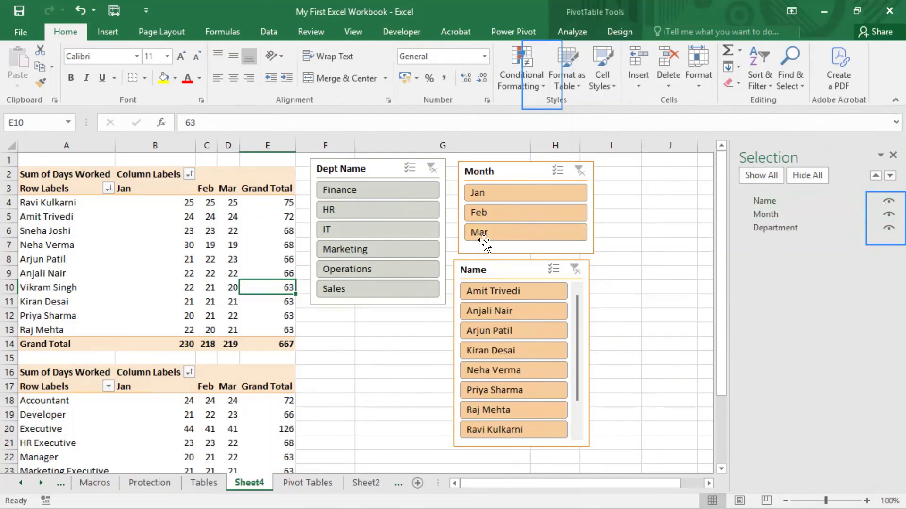
- Filter the pivot tables to Feb with the Month slicer and hide that slicer
left_click(498, 217)
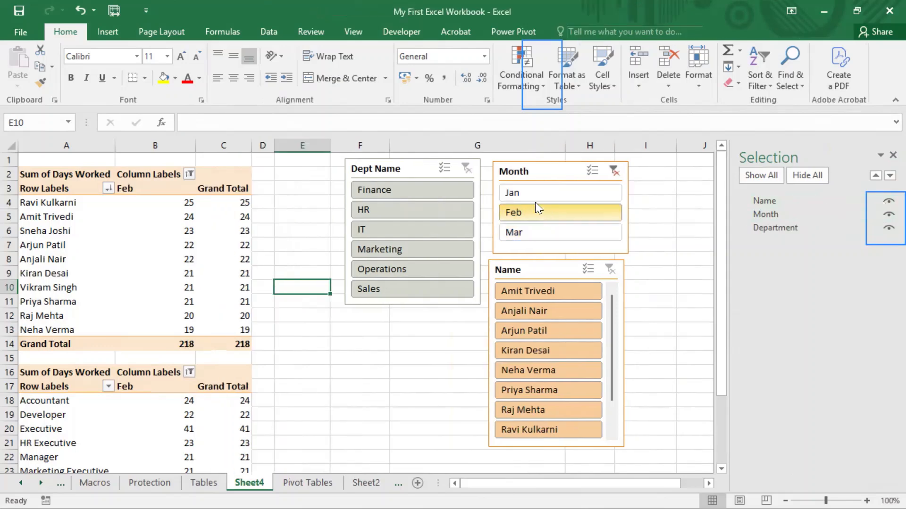
left_click(887, 216)
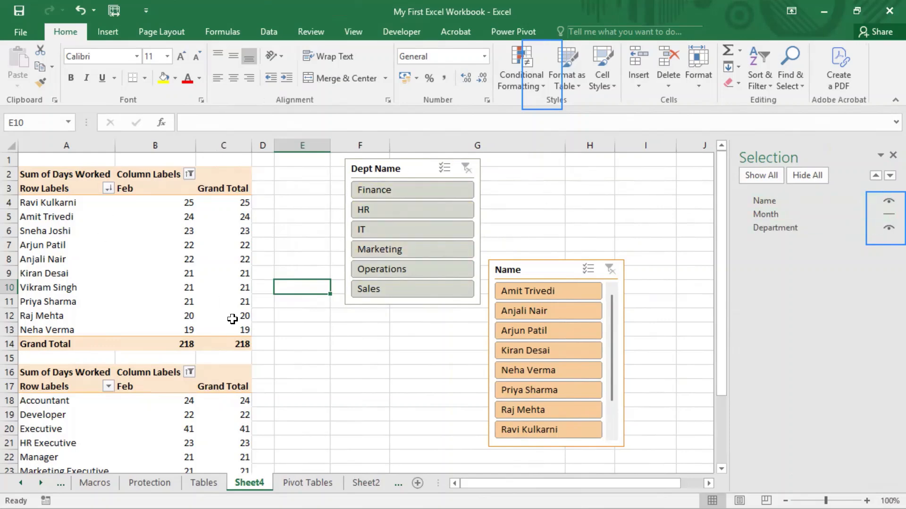
- Check which months are ticked in the Column Labels filter of the upper pivot table
left_click(151, 230)
left_click(189, 174)
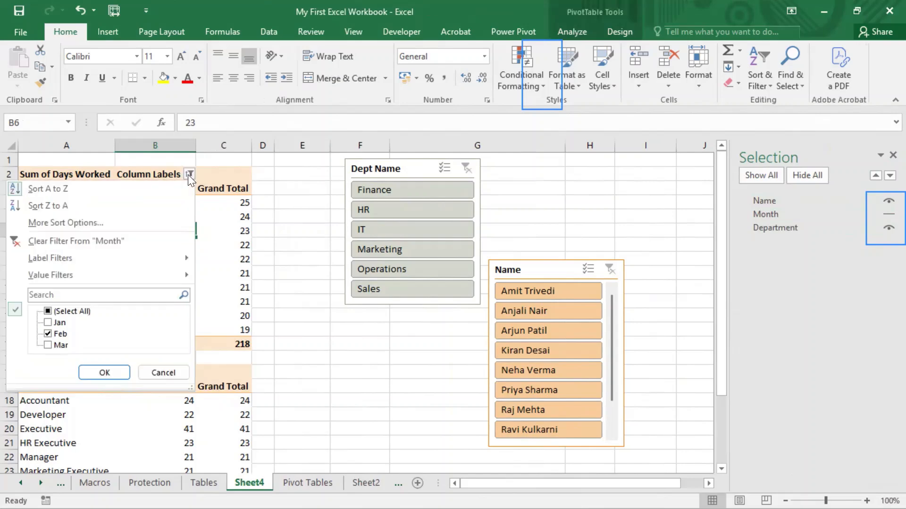
left_click(220, 205)
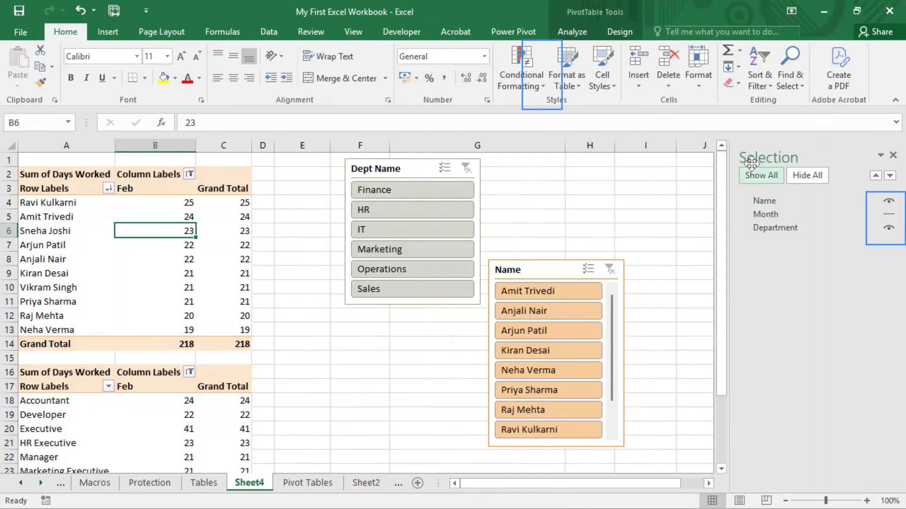
- Show the Month slicer again and clear its filter
left_click(889, 213)
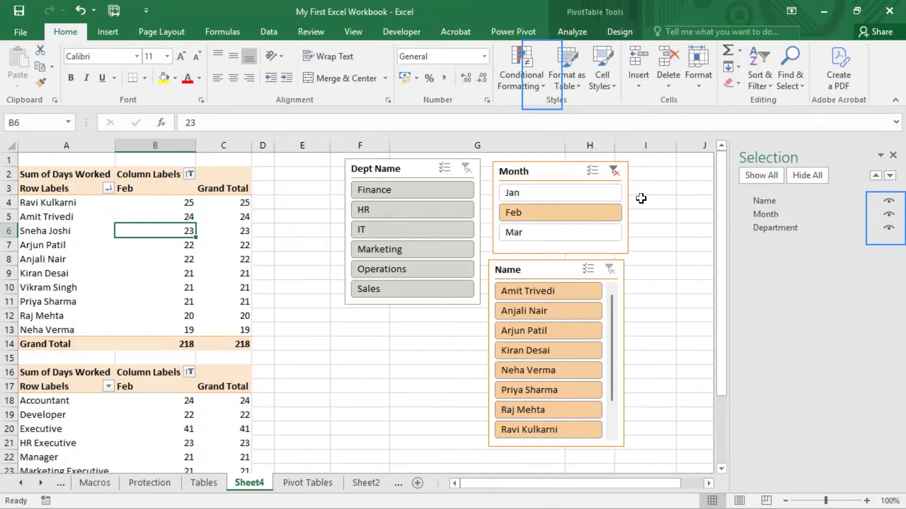
left_click(452, 1)
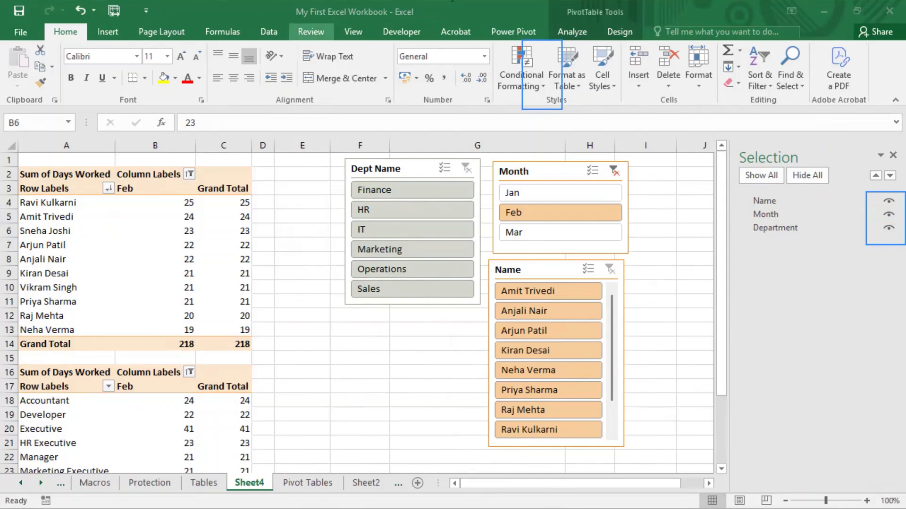
left_click(514, 34)
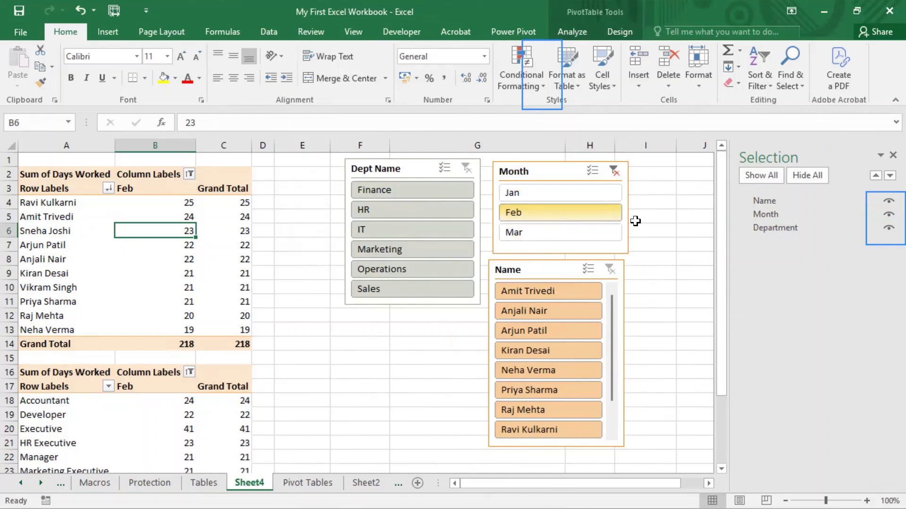
left_click(614, 171)
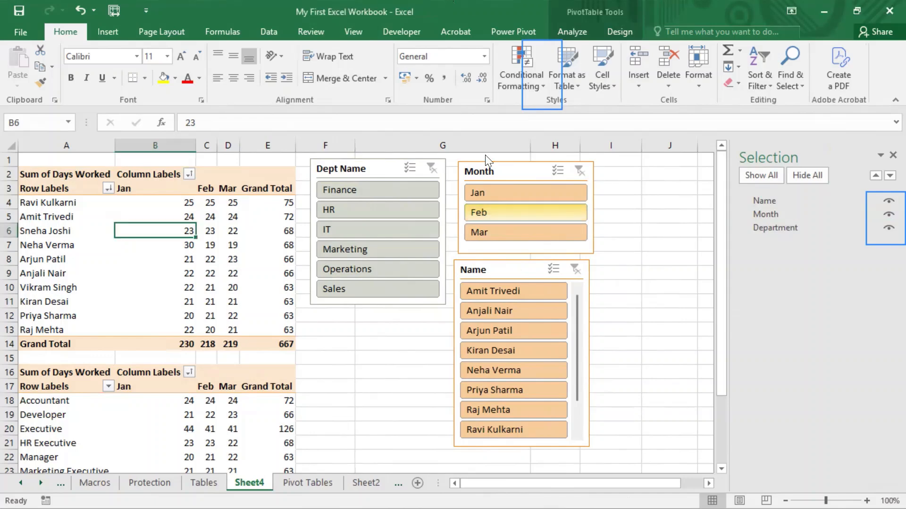
- Arrange the Dept Name slicer's buttons in two columns, return to one, and switch to three columns
left_click(412, 167)
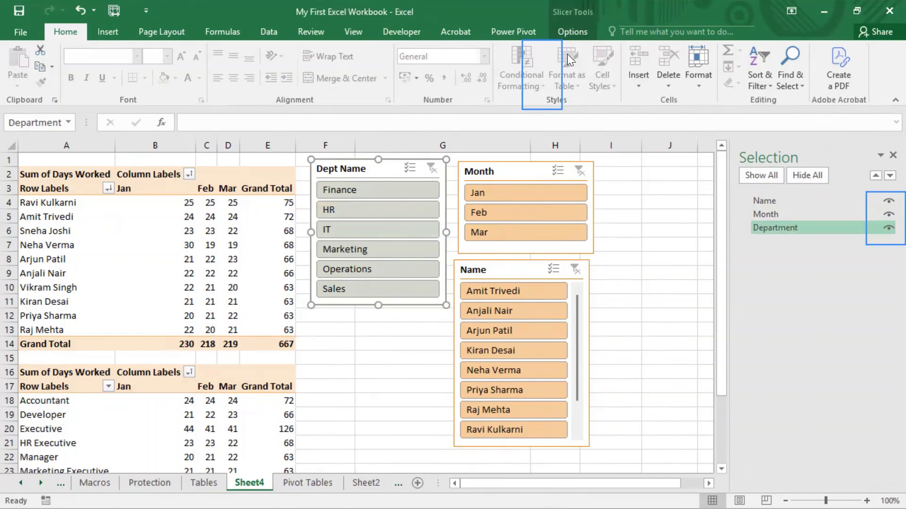
left_click(570, 32)
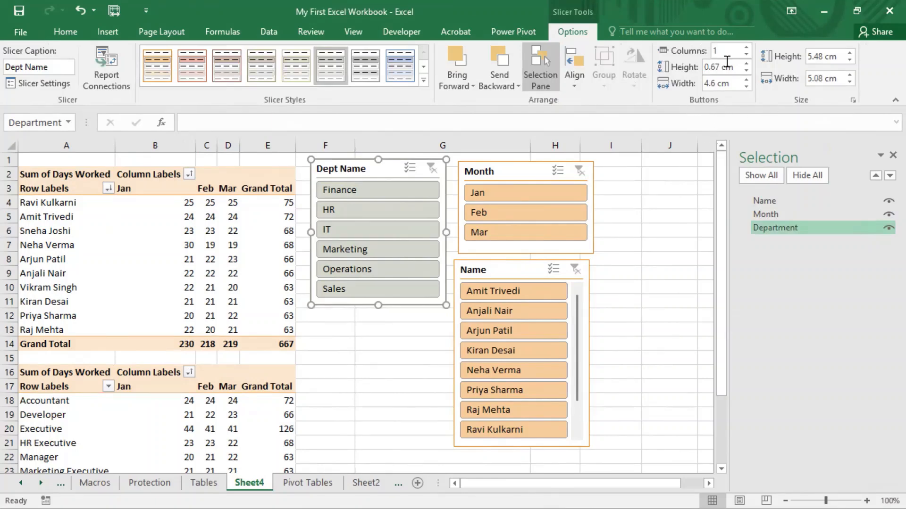
left_click(746, 47)
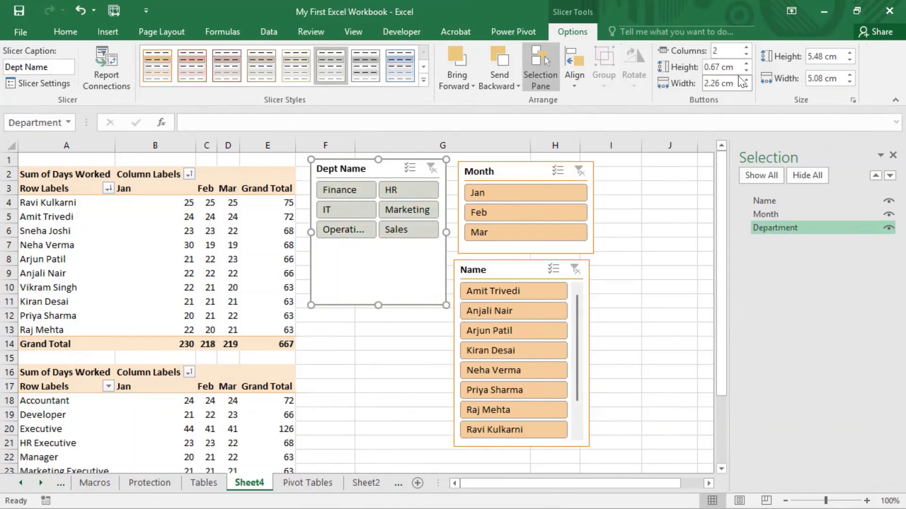
left_click(747, 54)
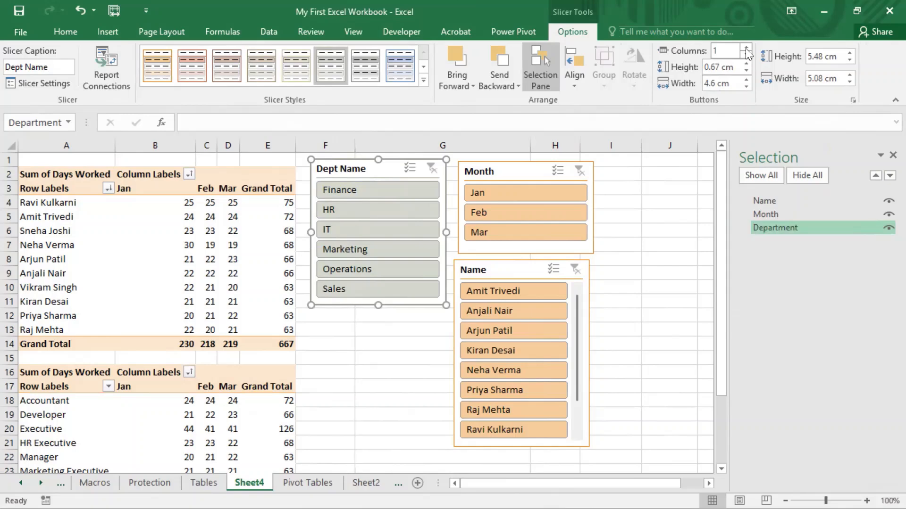
left_click(745, 46)
left_click(745, 46)
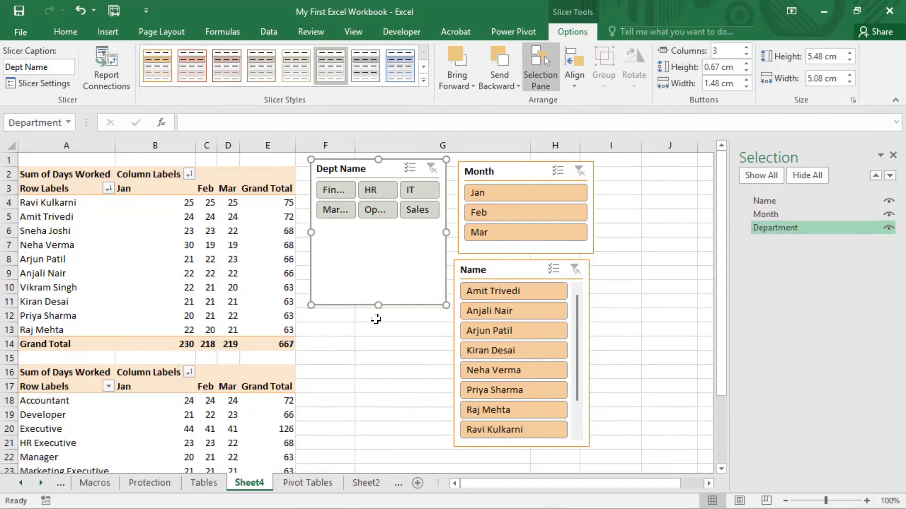
- Try shortening the Dept Name slicer, then restore one button column and a slicer height of about 5.6 cm
left_click_drag(375, 311, 379, 224)
left_click(745, 54)
left_click(745, 54)
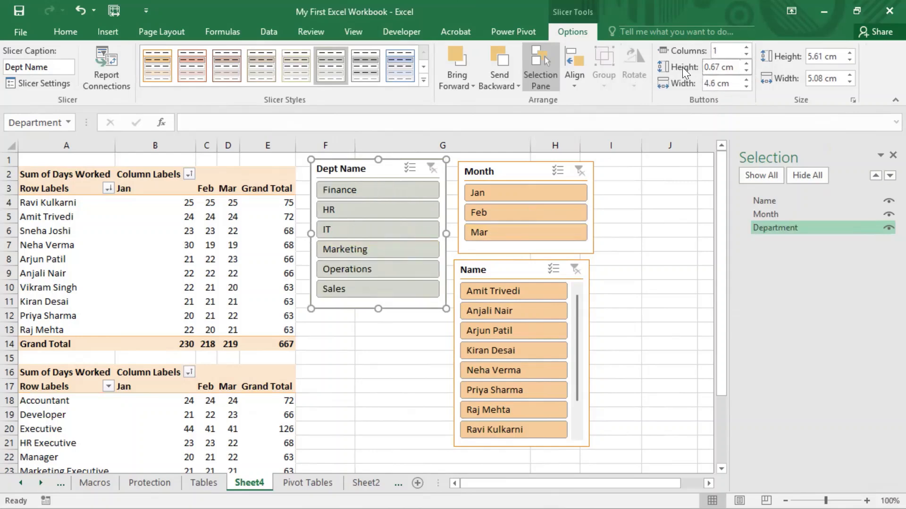
- Try button heights in the Dept Name slicer from above 1 cm down to 0.4 cm, and settle on 0.7 cm
left_click(747, 64)
left_click(746, 64)
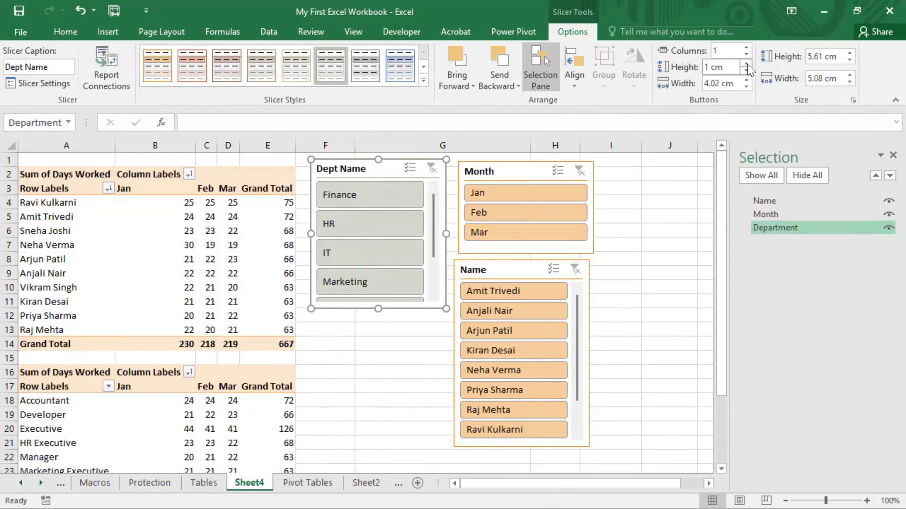
left_click(747, 64)
left_click(747, 64)
left_click(746, 69)
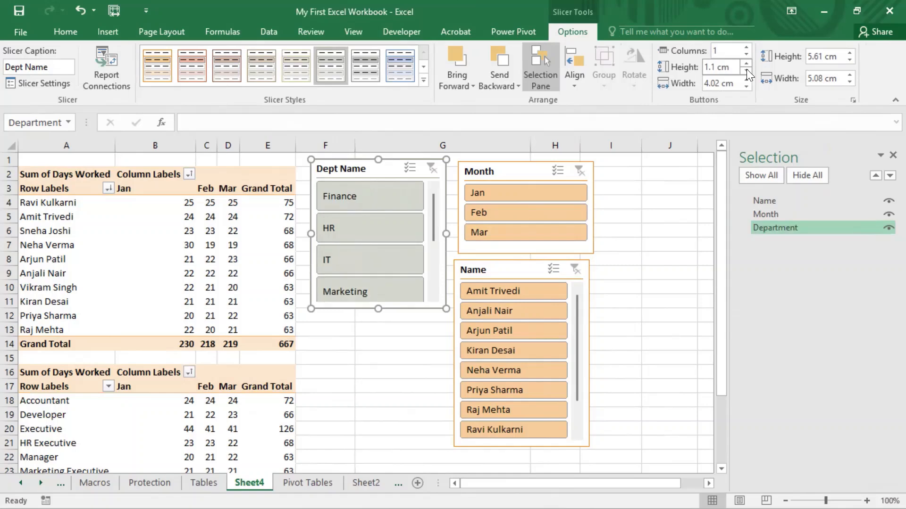
left_click(747, 70)
left_click(746, 69)
left_click(746, 70)
left_click(746, 70)
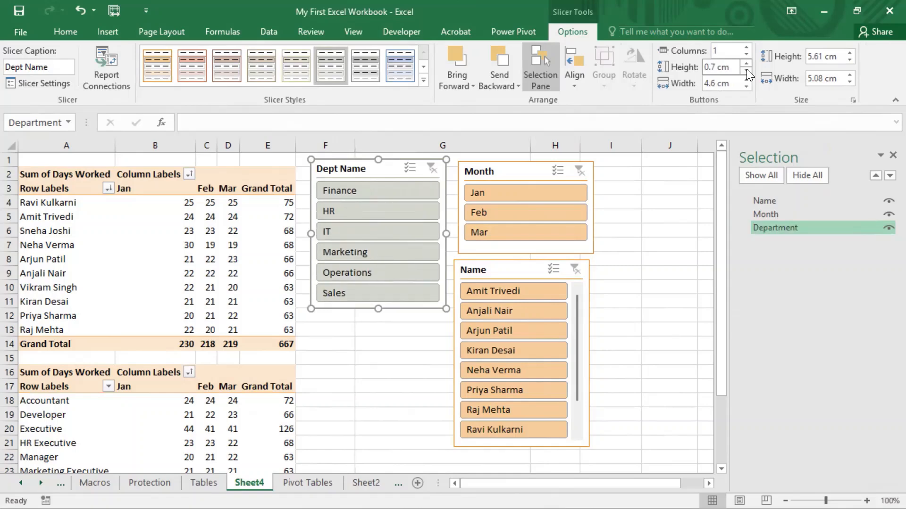
left_click(746, 69)
left_click(746, 68)
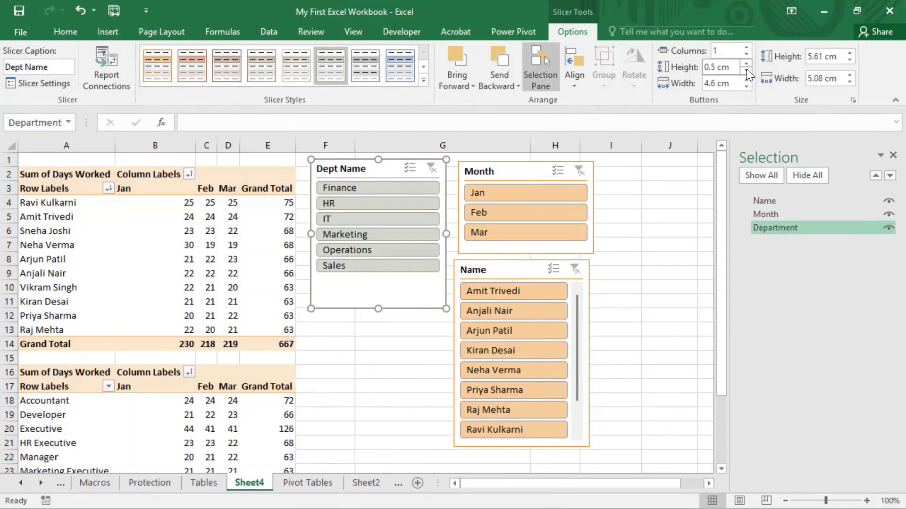
left_click(746, 69)
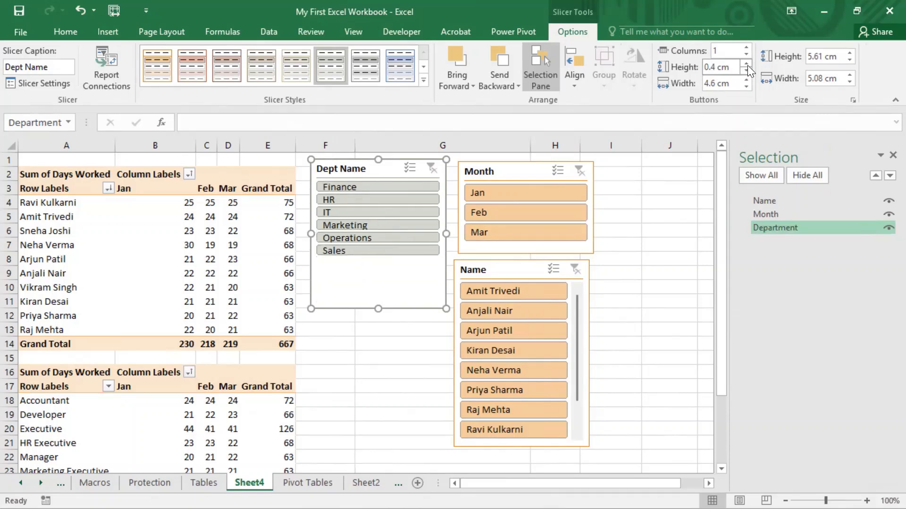
left_click(747, 64)
left_click(747, 65)
left_click(747, 64)
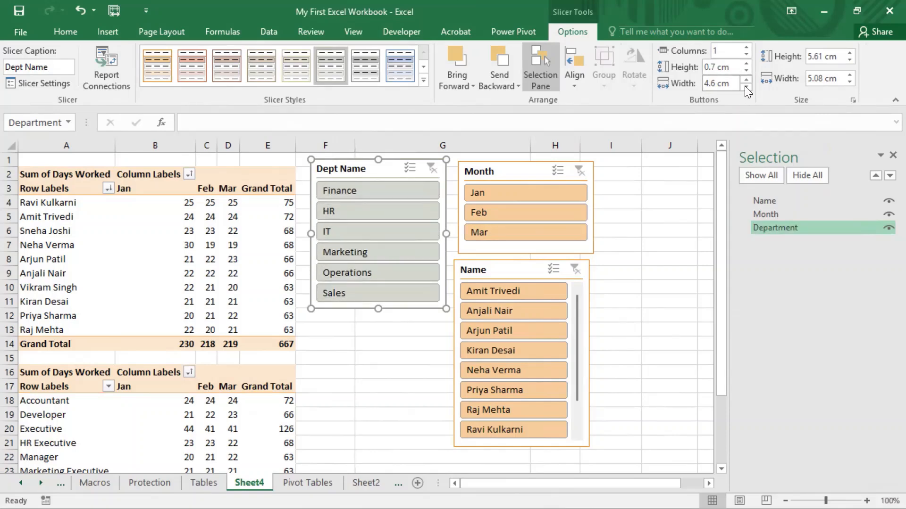
- Reduce the Dept Name slicer's button width to 3.3 cm
left_click(747, 87)
left_click(746, 87)
left_click(746, 87)
left_click(746, 87)
left_click(746, 87)
left_click(746, 87)
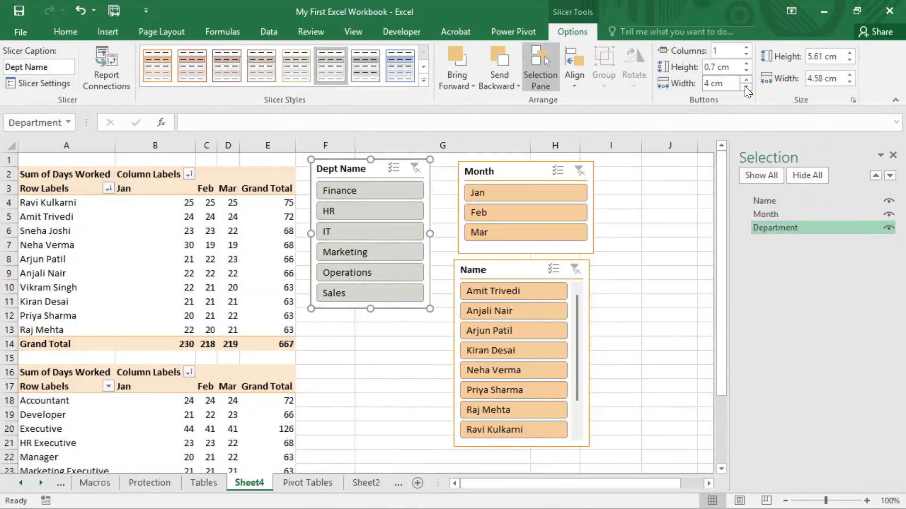
left_click(746, 87)
left_click(746, 87)
left_click(746, 86)
left_click(746, 87)
left_click(746, 86)
left_click(746, 87)
left_click(746, 87)
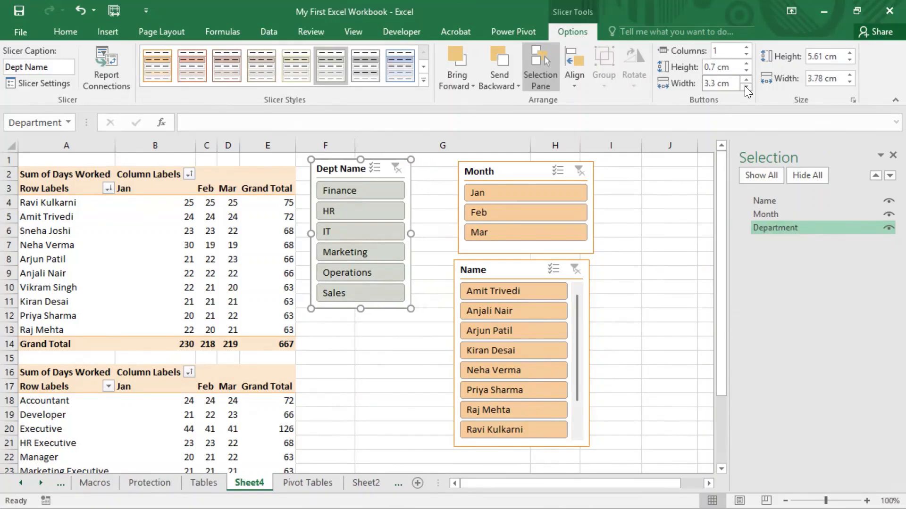
- Set the Dept Name slicer's button width to 4.4 cm
left_click(747, 79)
left_click(747, 79)
left_click(746, 80)
left_click(746, 79)
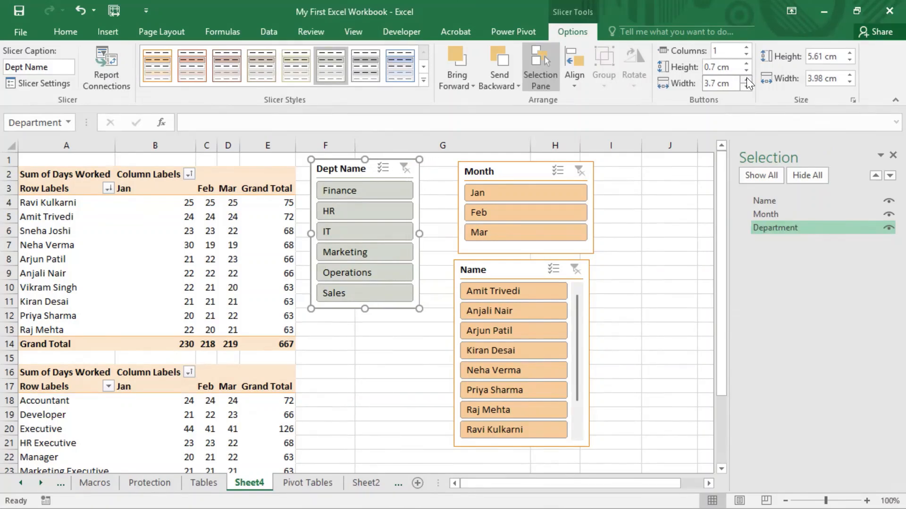
left_click(746, 79)
left_click(747, 80)
left_click(746, 79)
left_click(746, 79)
left_click(746, 80)
left_click(746, 79)
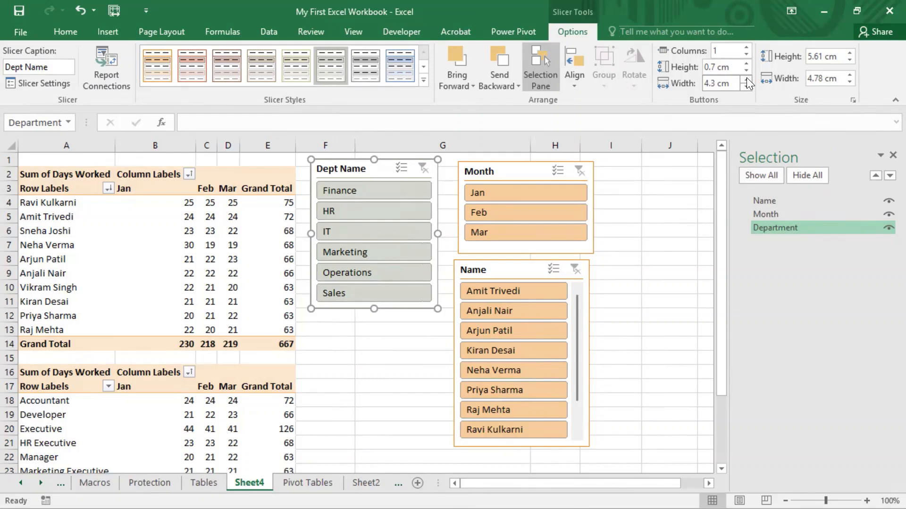
left_click(746, 80)
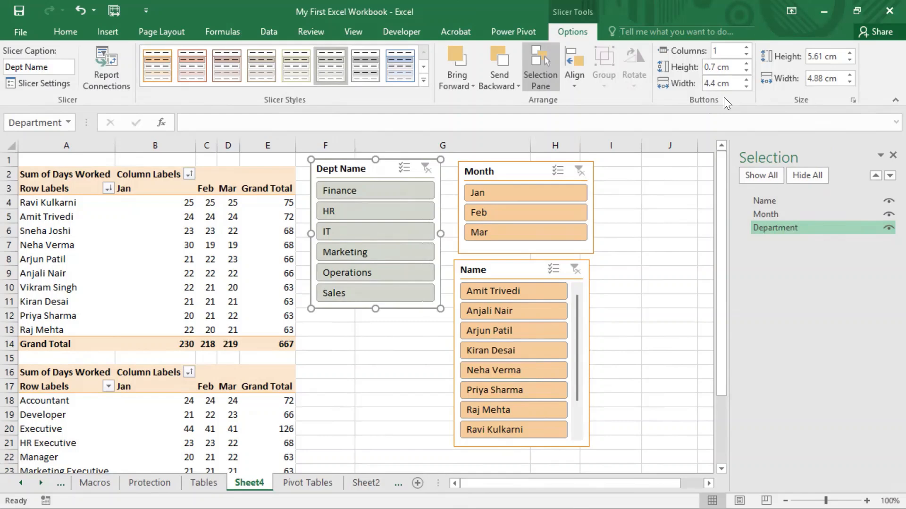
left_click_drag(665, 93, 739, 106)
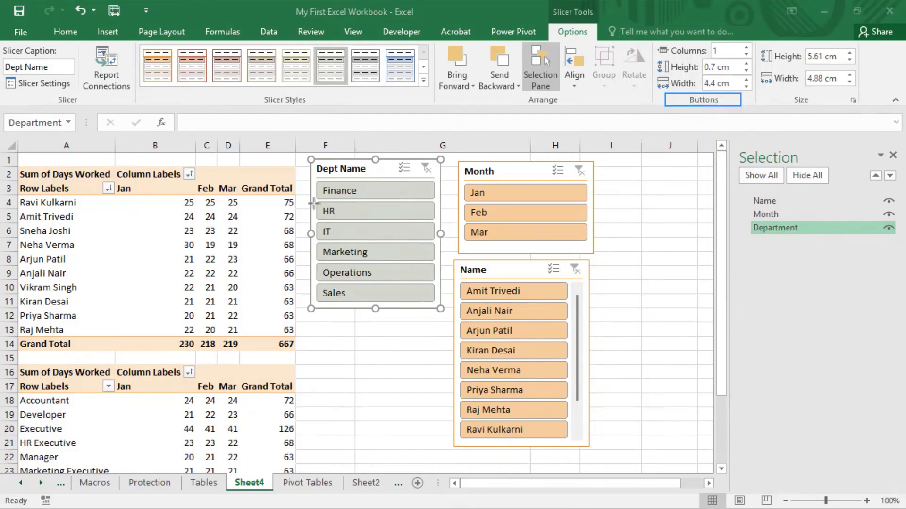
left_click_drag(313, 178, 443, 202)
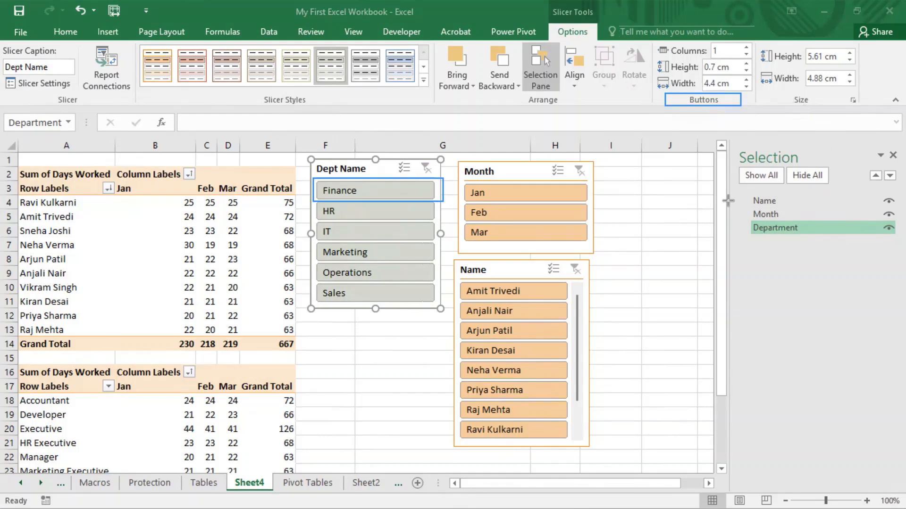
left_click_drag(757, 39, 860, 114)
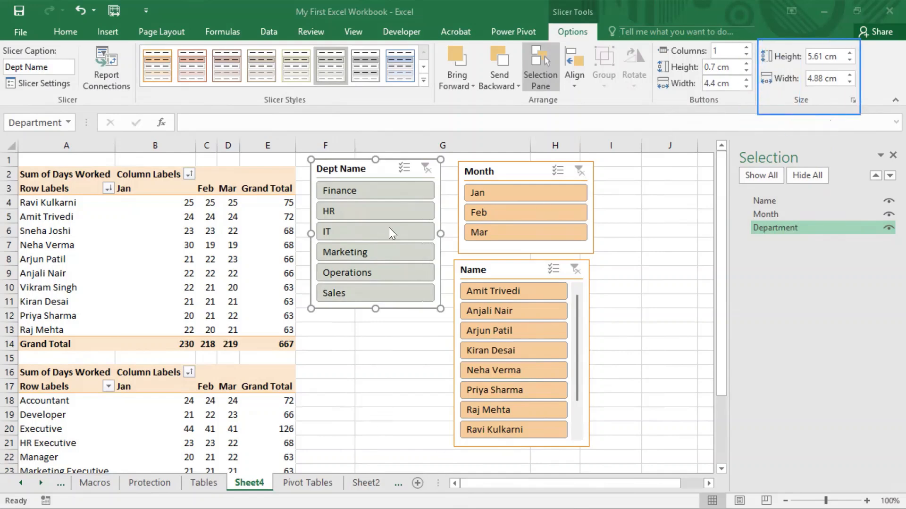
- Set the Dept Name slicer's overall size to 6.2 cm high and 5.5 cm wide
left_click(851, 54)
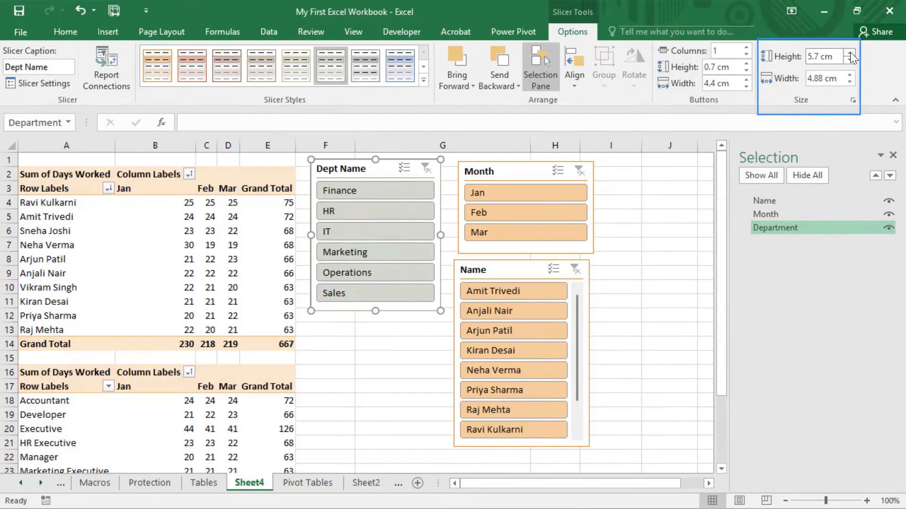
left_click(851, 54)
left_click(850, 53)
left_click(851, 53)
left_click(850, 53)
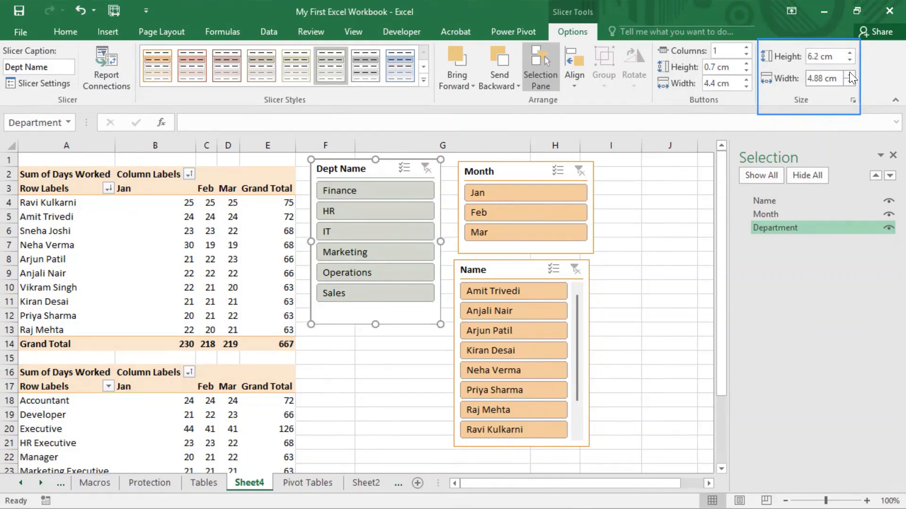
left_click(850, 74)
left_click(851, 74)
left_click(850, 74)
left_click(851, 74)
left_click(850, 74)
left_click(850, 75)
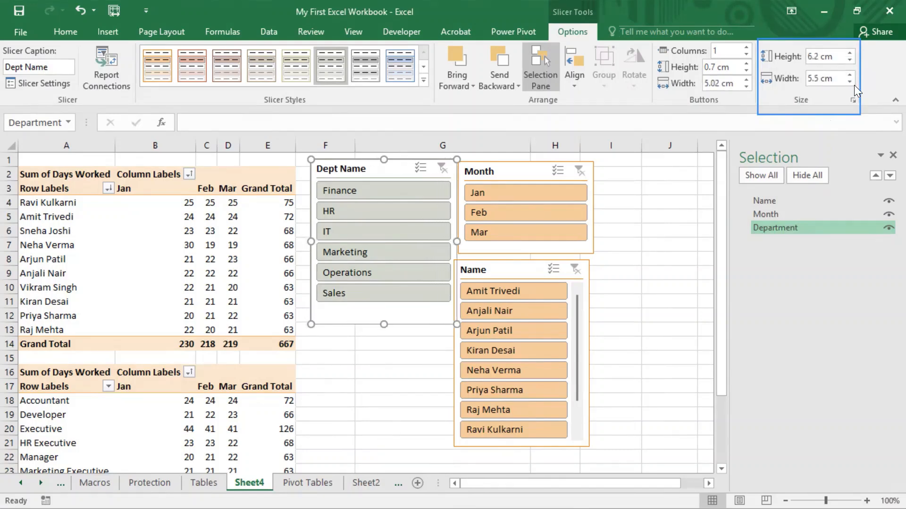
- Reduce the Dept Name slicer's overall width to 4.7 cm
left_click(851, 81)
left_click(852, 81)
left_click(851, 81)
left_click(852, 81)
left_click(852, 81)
left_click(852, 81)
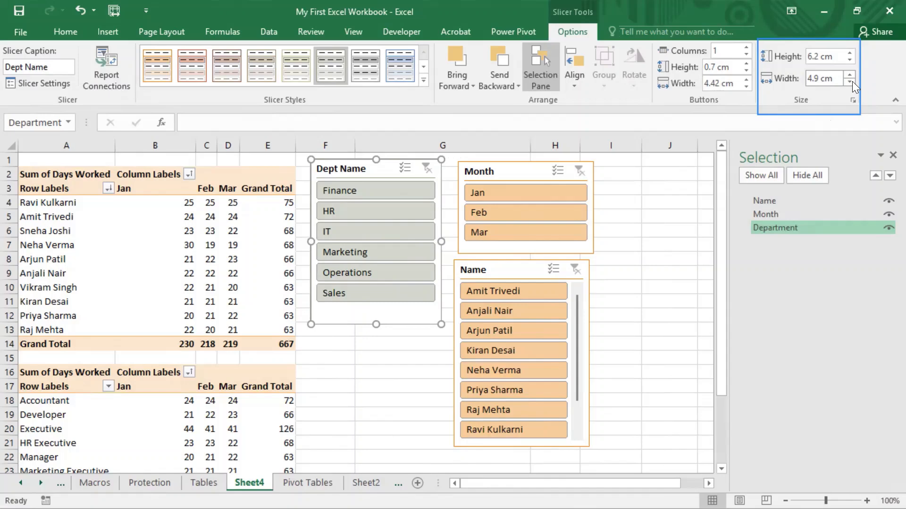
left_click(852, 81)
left_click(852, 81)
- Reduce the Dept Name slicer's overall height to 5.7 cm
left_click(849, 59)
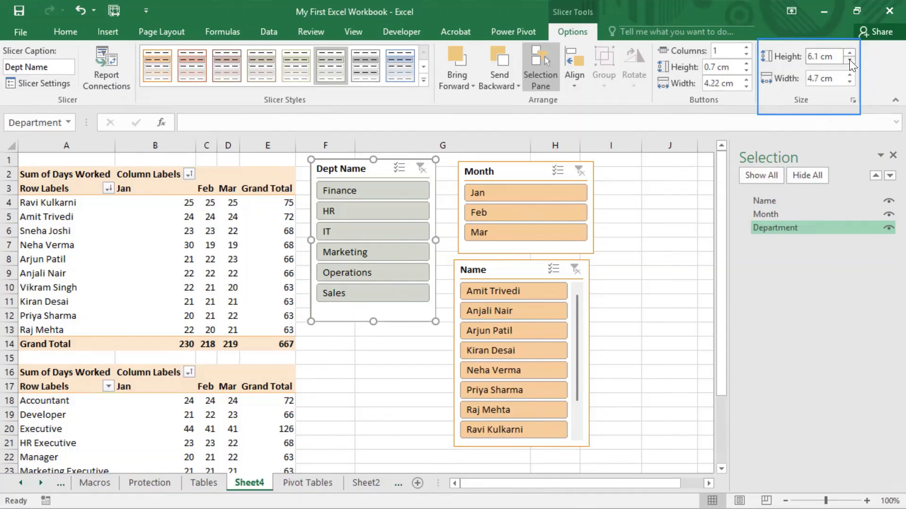
left_click(849, 60)
left_click(849, 59)
left_click(849, 59)
left_click(849, 60)
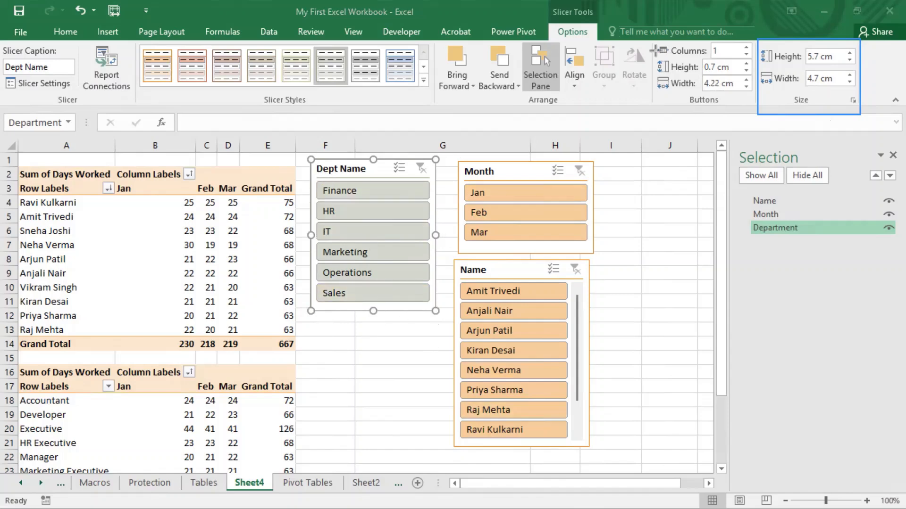
mouse_move(654, 40)
left_mouse_down()
mouse_move(672, 88)
mouse_move(700, 109)
mouse_move(754, 111)
left_mouse_up()
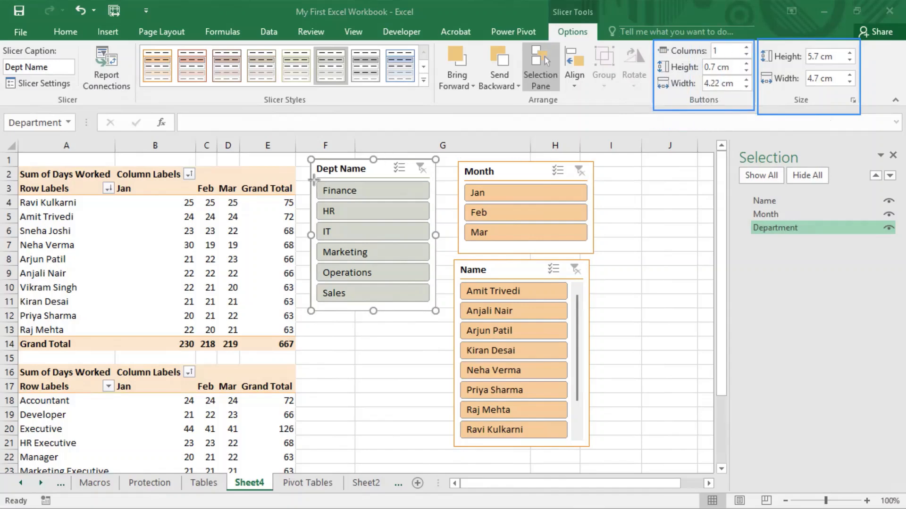
left_click_drag(312, 175, 435, 201)
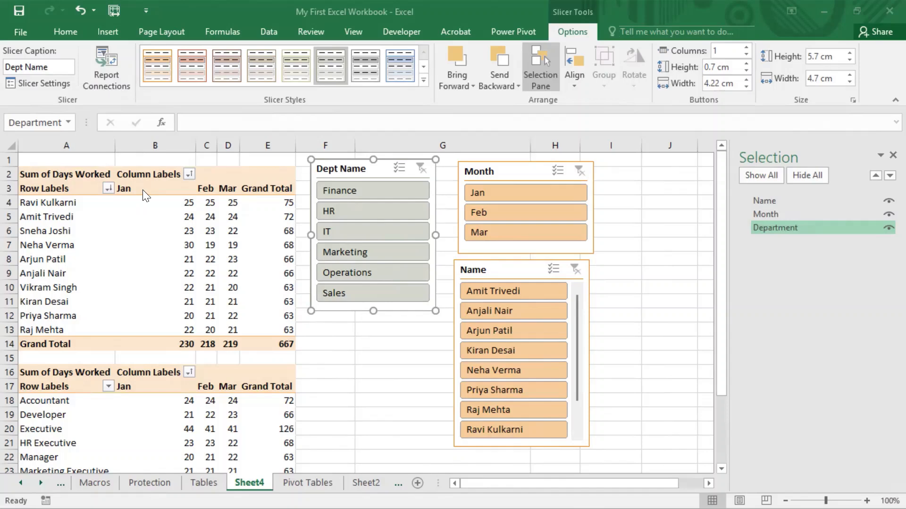
- Deselect the Dept Name slicer by selecting empty cell F13 below it
left_click(325, 326)
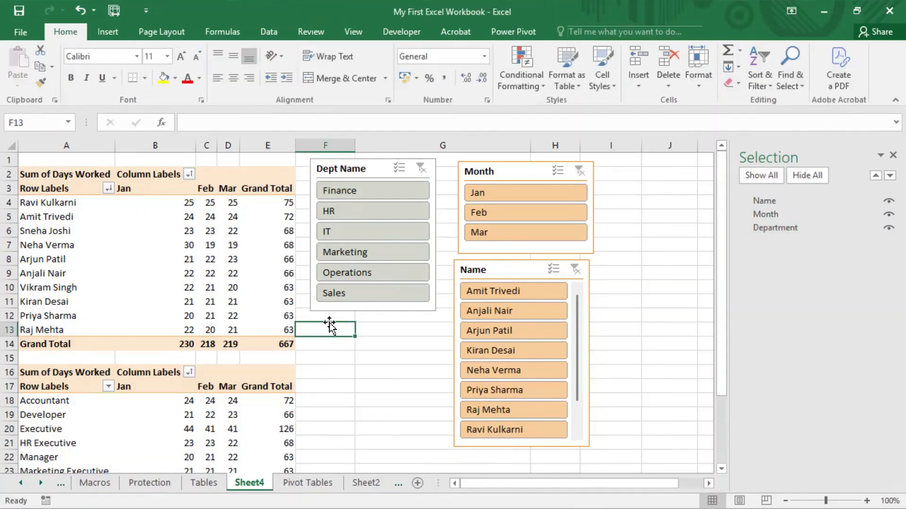